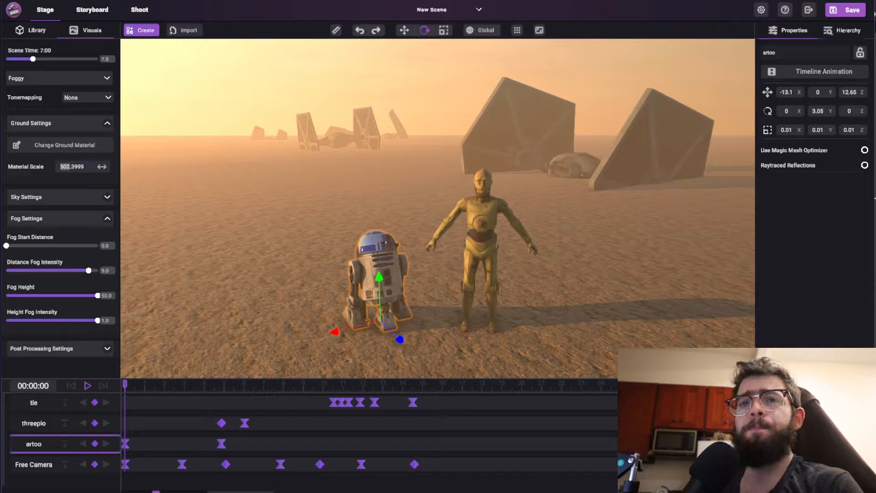
Switch the scene's weather preset to Cloudy 2 and back to Foggy to compare the two skies.
{"action": "right_click_drag", "start_coordinate": [418, 174], "coordinate": [171, 187]}
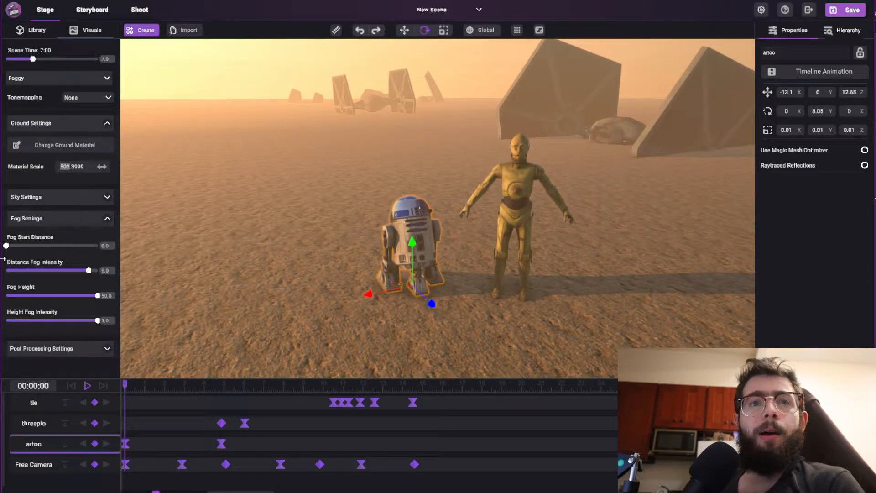
{"action": "left_click", "coordinate": [107, 218]}
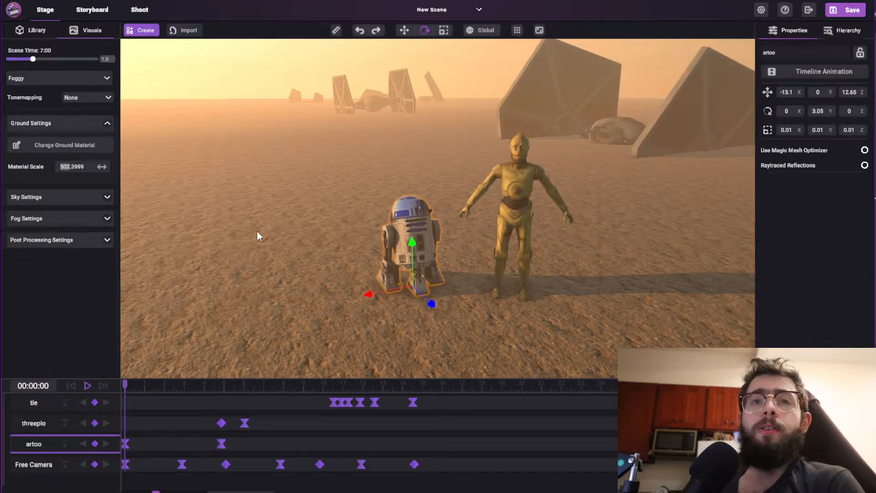
{"action": "right_click_drag", "start_coordinate": [256, 232], "coordinate": [2, 228]}
{"action": "right_click_drag", "start_coordinate": [153, 236], "coordinate": [214, 213]}
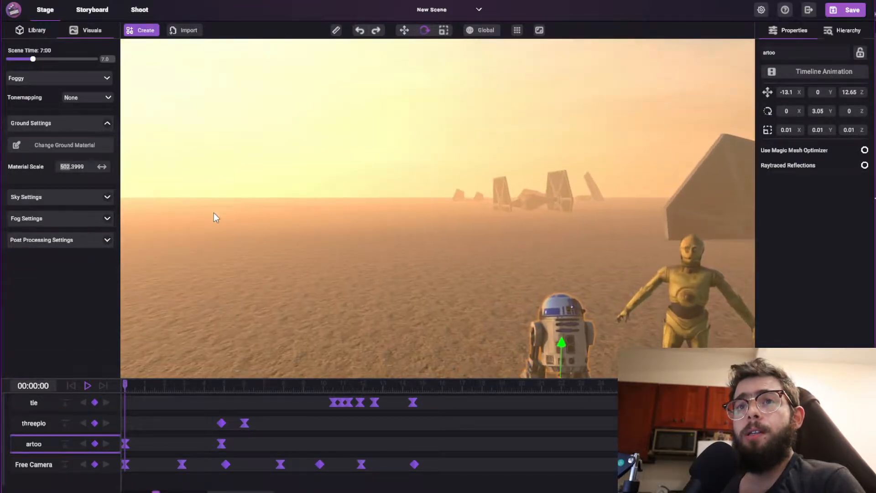
{"action": "left_click", "coordinate": [48, 80]}
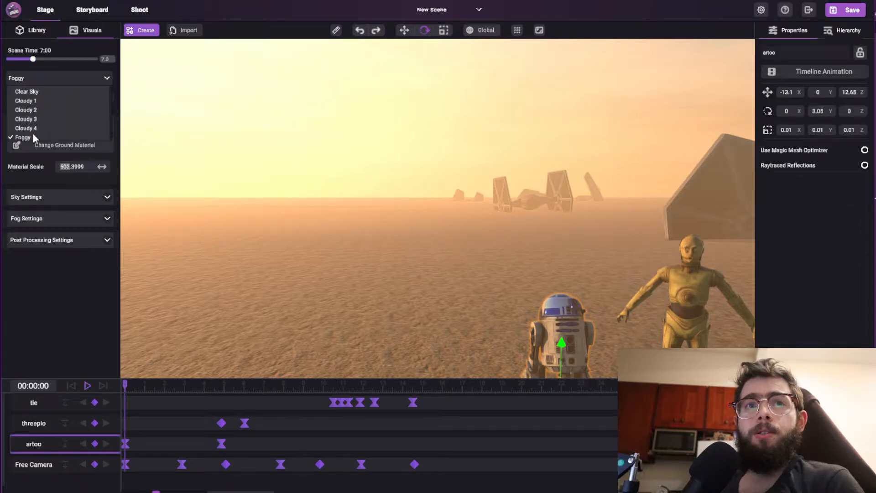
{"action": "left_click", "coordinate": [35, 111]}
{"action": "left_click", "coordinate": [40, 82]}
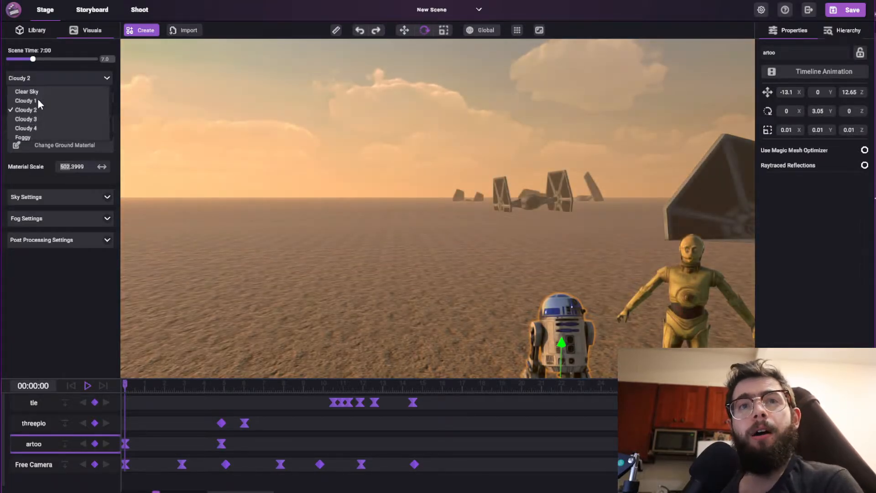
{"action": "left_click", "coordinate": [27, 137]}
Set the fog start distance to 16 so the fog begins farther from the camera.
{"action": "right_click_drag", "start_coordinate": [371, 192], "coordinate": [455, 241]}
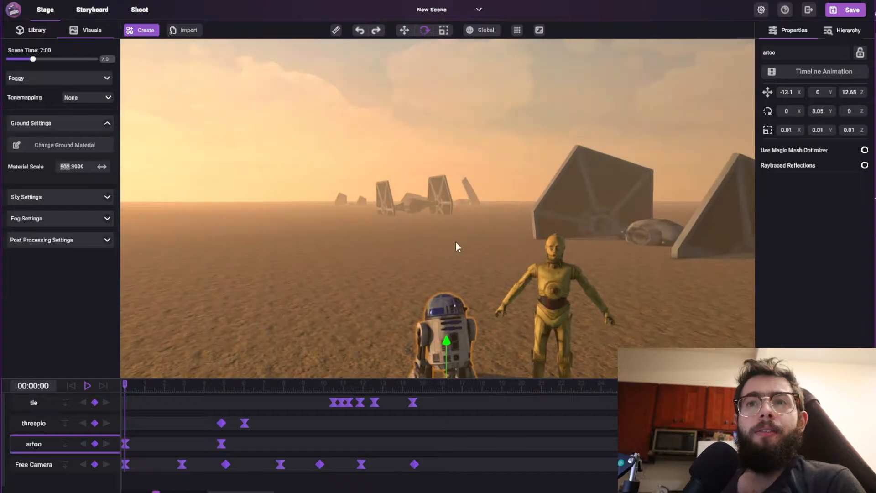
{"action": "right_click_drag", "start_coordinate": [417, 168], "coordinate": [159, 130]}
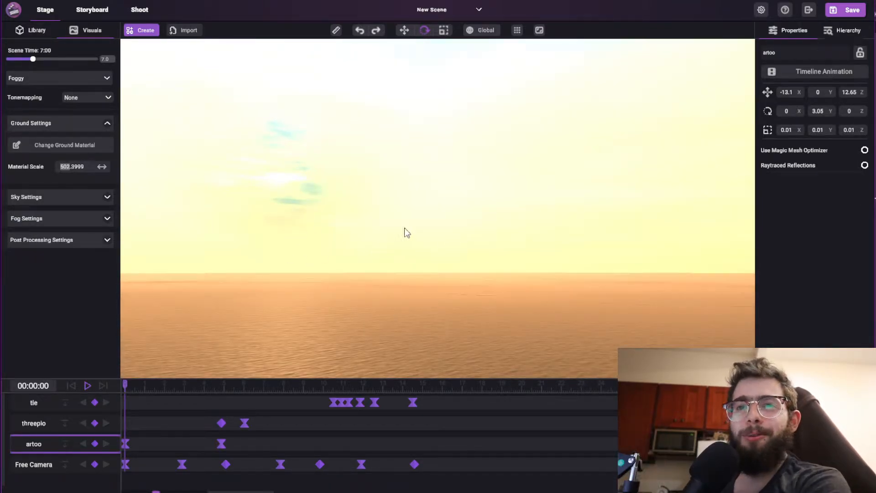
{"action": "right_click_drag", "start_coordinate": [405, 231], "coordinate": [418, 239]}
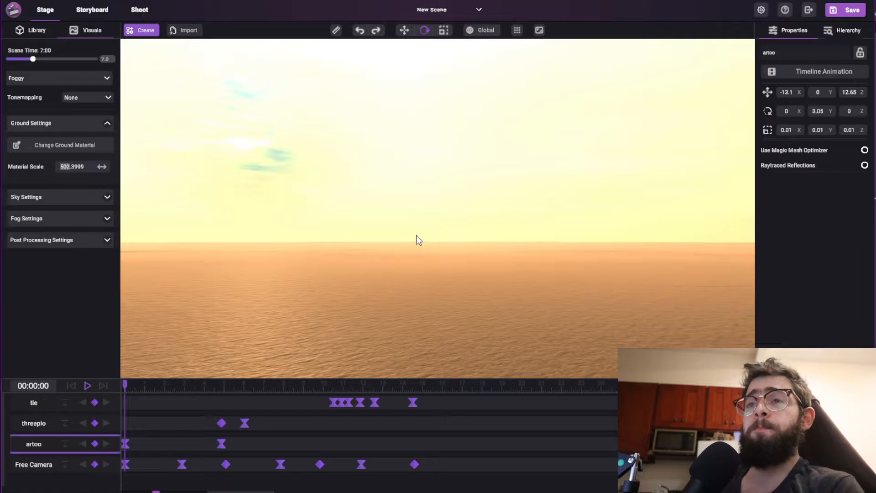
{"action": "left_click", "coordinate": [108, 218]}
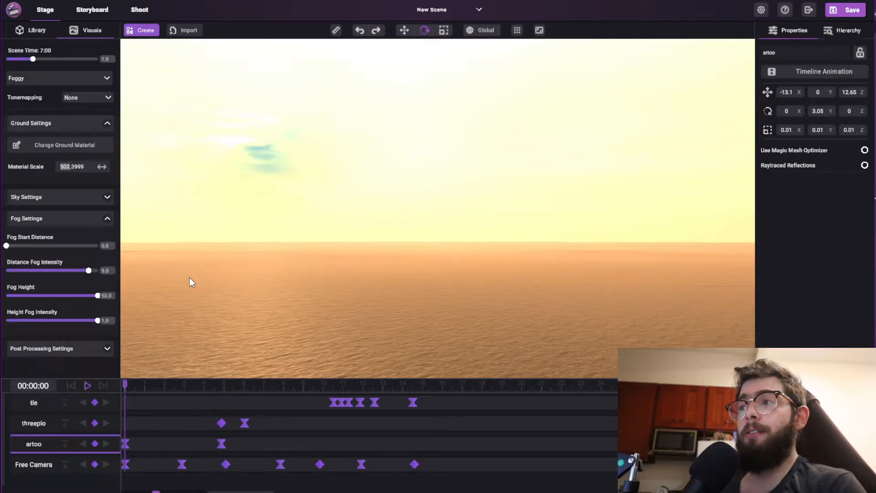
{"action": "right_click_drag", "start_coordinate": [297, 234], "coordinate": [308, 239]}
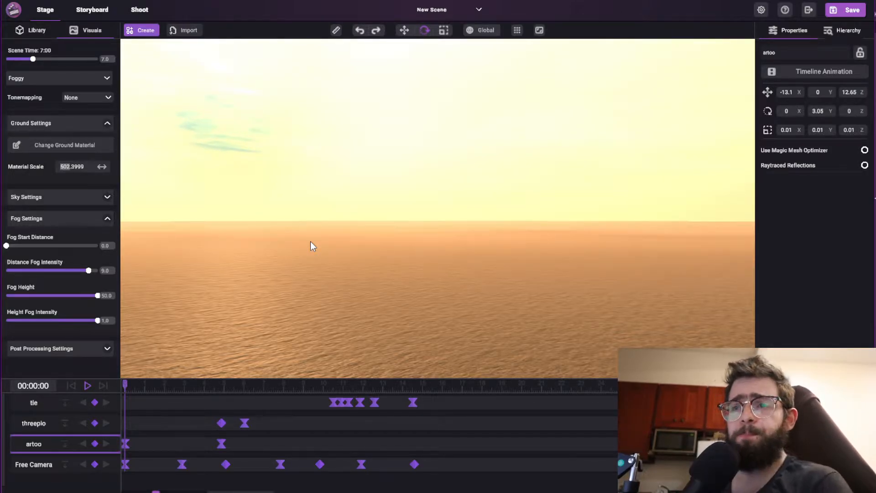
{"action": "right_click_drag", "start_coordinate": [228, 223], "coordinate": [232, 276]}
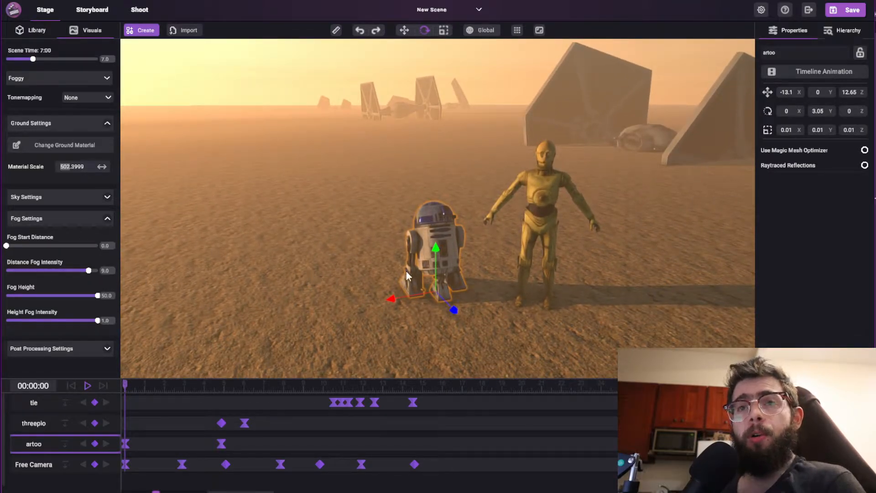
{"action": "right_click_drag", "start_coordinate": [408, 275], "coordinate": [207, 245]}
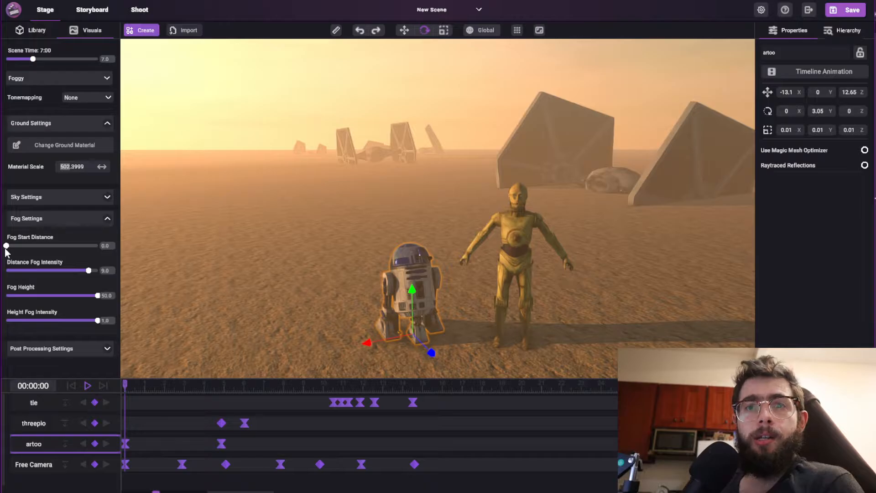
{"action": "left_click_drag", "start_coordinate": [6, 246], "coordinate": [36, 283]}
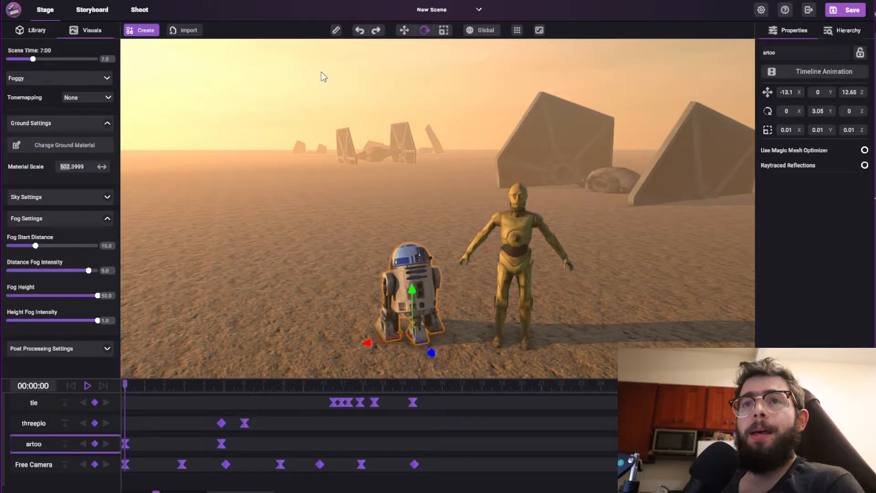
Open the active camera viewfinder over the stage view and set the camera's aspect ratio to HDTV (16:9).
{"action": "left_click", "coordinate": [540, 31]}
{"action": "left_click_drag", "start_coordinate": [208, 88], "coordinate": [358, 119]}
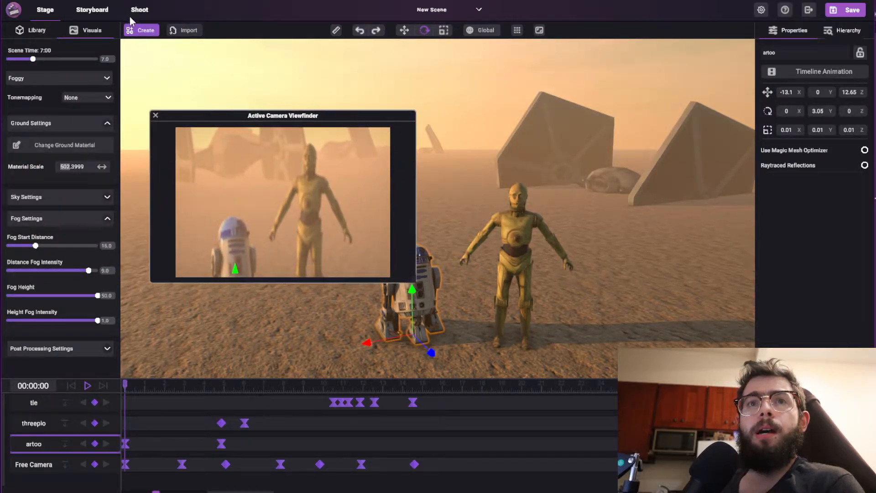
{"action": "left_click", "coordinate": [137, 10]}
{"action": "left_click", "coordinate": [825, 80]}
{"action": "left_click", "coordinate": [793, 99]}
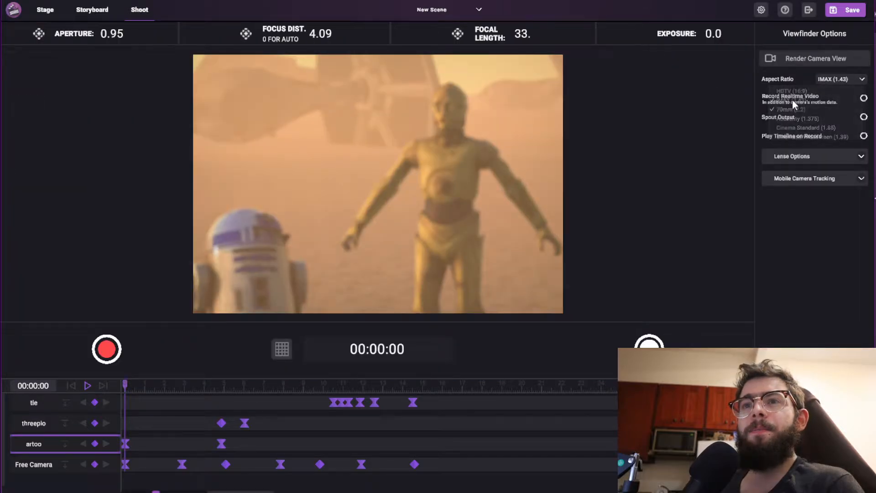
{"action": "left_click", "coordinate": [821, 81]}
{"action": "left_click", "coordinate": [794, 91]}
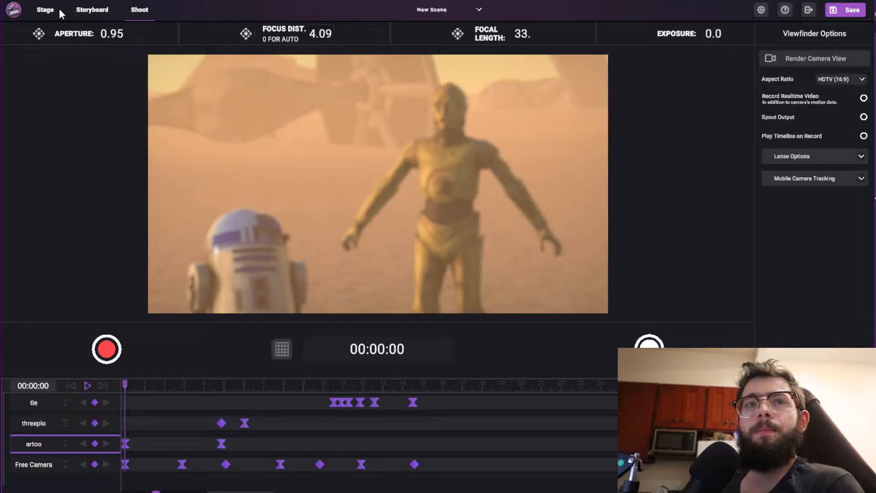
{"action": "left_click", "coordinate": [44, 11]}
{"action": "left_click_drag", "start_coordinate": [277, 118], "coordinate": [619, 216]}
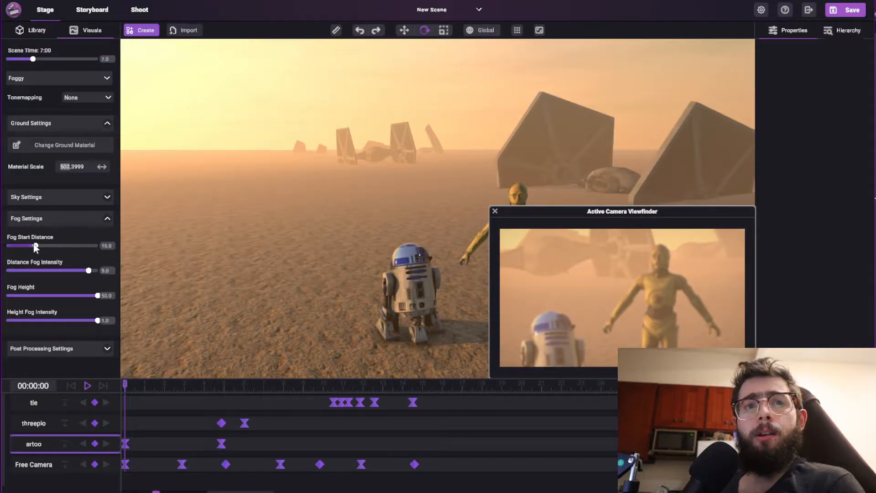
Set the fog start distance to 13, the distance fog intensity to 10 and the fog height to 25.
{"action": "left_click_drag", "start_coordinate": [36, 245], "coordinate": [2, 256]}
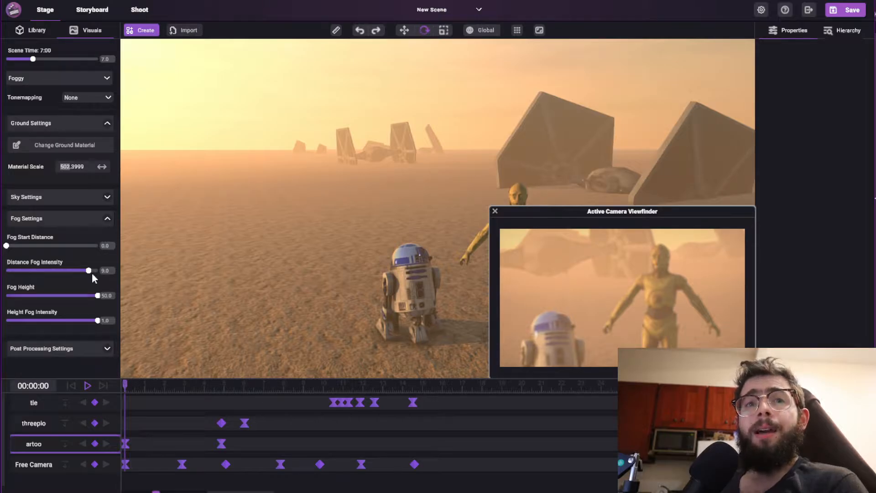
{"action": "left_click_drag", "start_coordinate": [91, 273], "coordinate": [200, 275]}
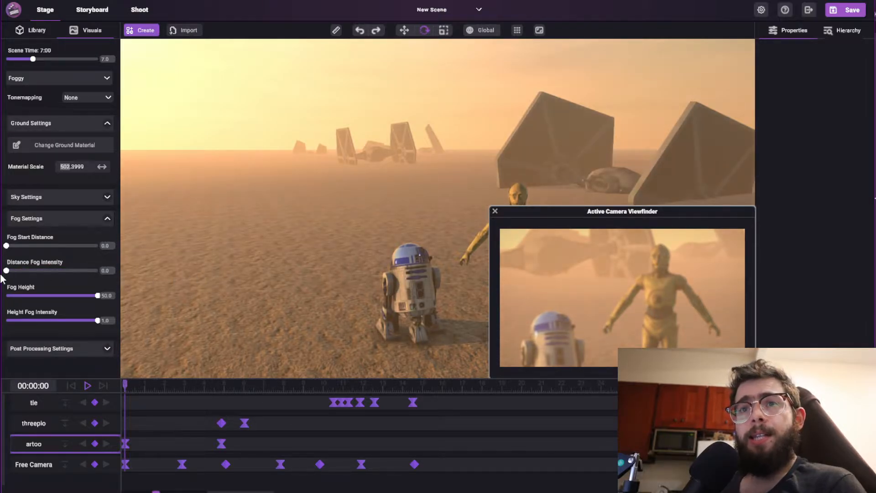
{"action": "left_click_drag", "start_coordinate": [98, 271], "coordinate": [1, 280]}
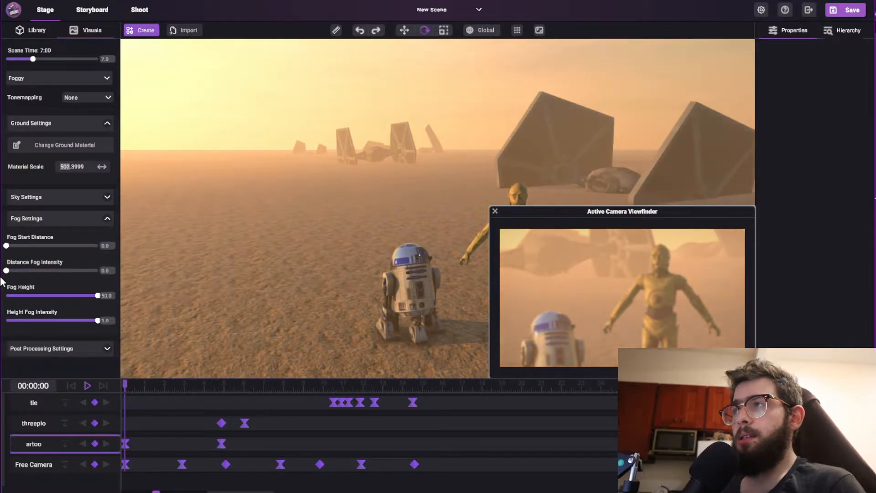
{"action": "left_click_drag", "start_coordinate": [90, 270], "coordinate": [79, 307]}
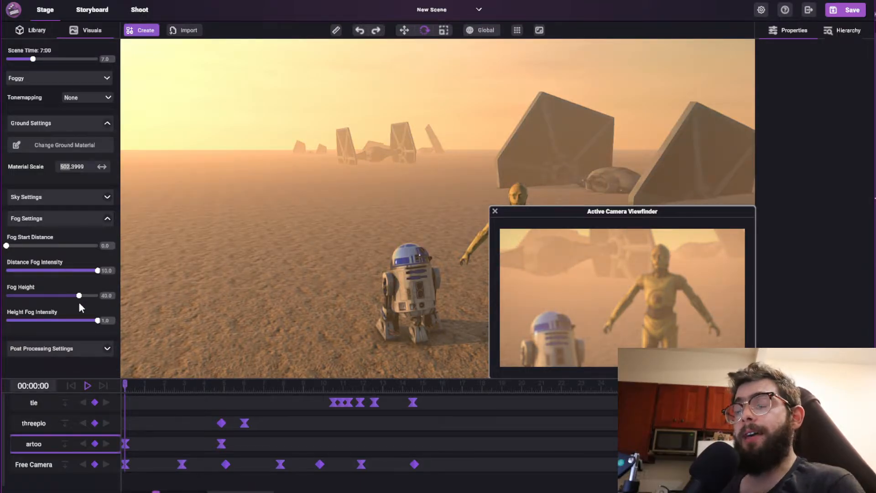
{"action": "left_click_drag", "start_coordinate": [78, 302], "coordinate": [116, 348]}
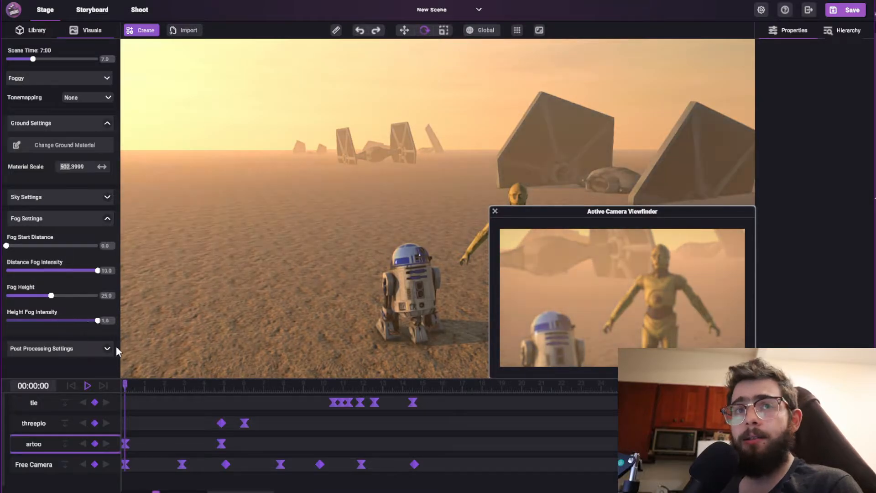
{"action": "right_click_drag", "start_coordinate": [308, 173], "coordinate": [428, 176]}
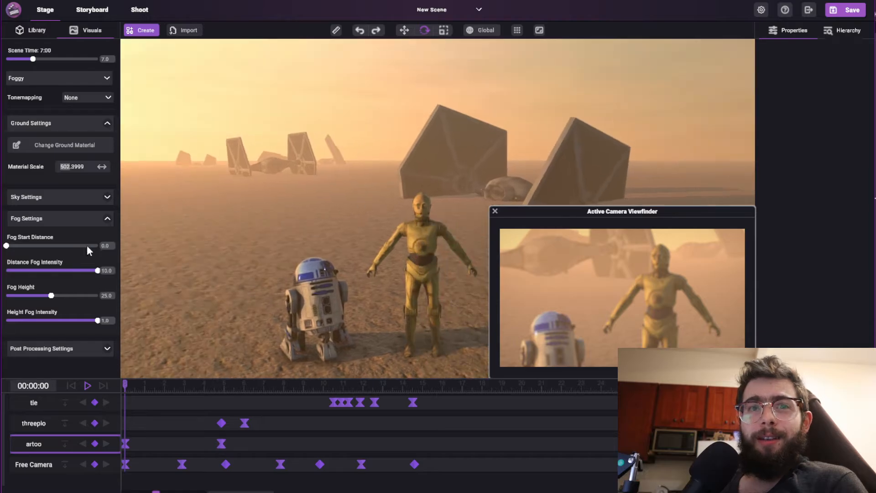
{"action": "left_click_drag", "start_coordinate": [6, 246], "coordinate": [33, 275]}
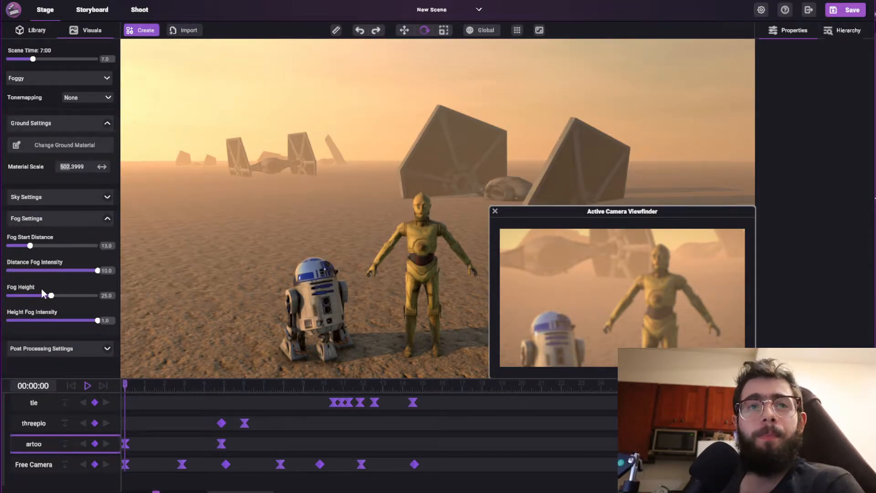
Change the weather preset to Clear Sky and set both the fog start distance and the fog height to 50.
{"action": "left_click", "coordinate": [28, 80]}
{"action": "left_click", "coordinate": [26, 94]}
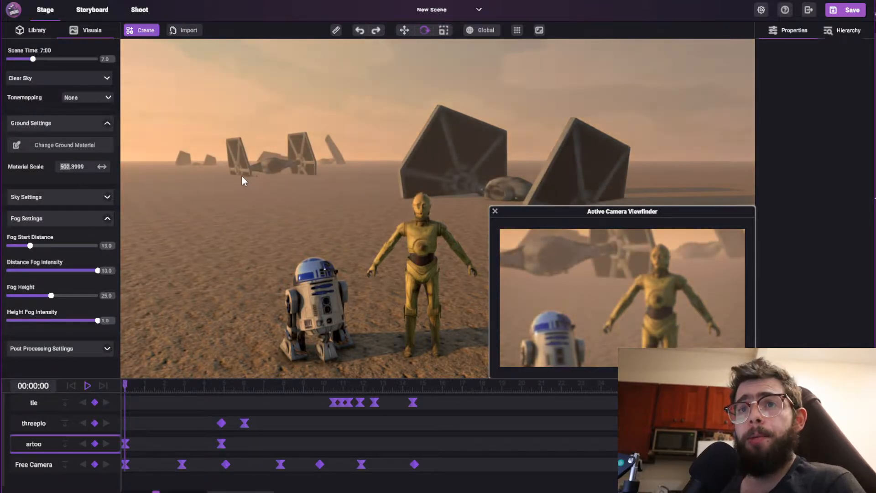
{"action": "right_click_drag", "start_coordinate": [242, 176], "coordinate": [194, 198]}
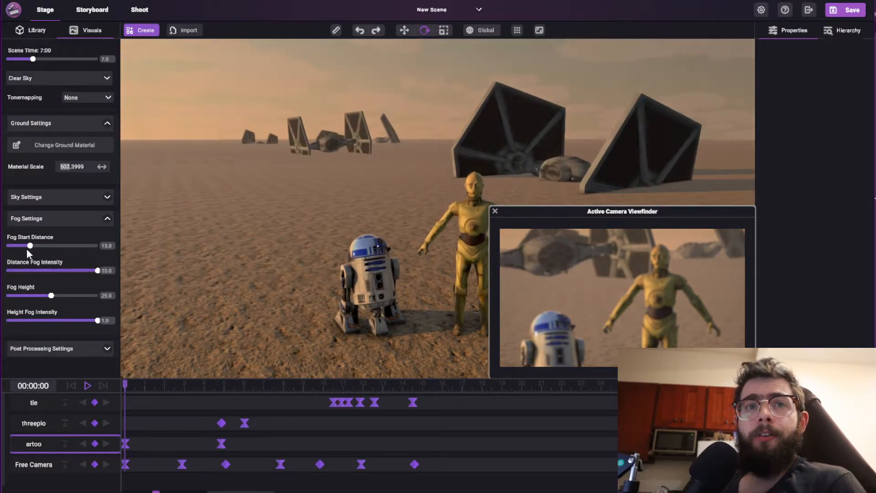
{"action": "left_click_drag", "start_coordinate": [29, 246], "coordinate": [103, 248]}
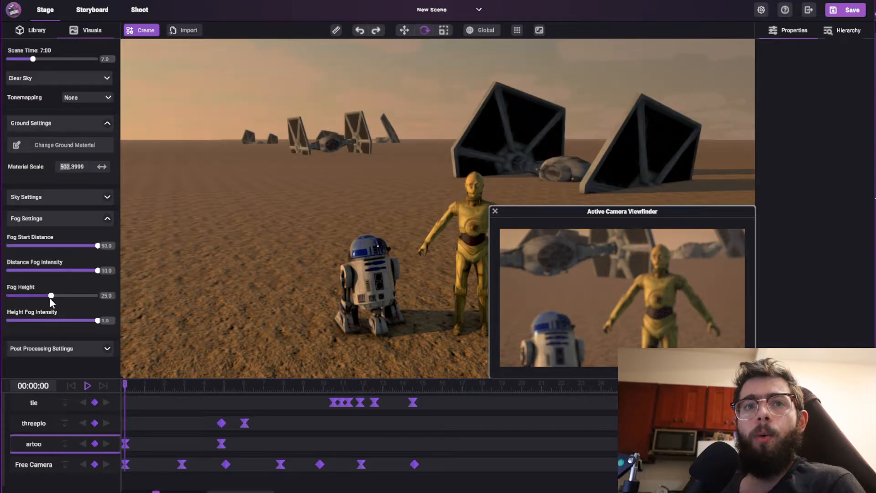
{"action": "left_click_drag", "start_coordinate": [51, 295], "coordinate": [121, 290]}
Change the weather preset to Heavy Rain and view the falling rain over the desert.
{"action": "left_click", "coordinate": [95, 75]}
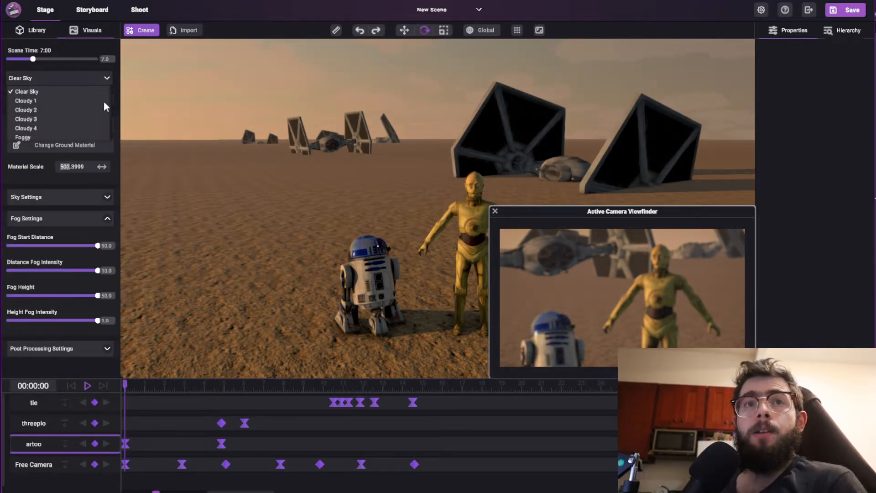
{"action": "scroll", "coordinate": [9, 110], "scroll_direction": "down", "scroll_amount": 1}
{"action": "scroll", "coordinate": [49, 114], "scroll_direction": "down", "scroll_amount": 3}
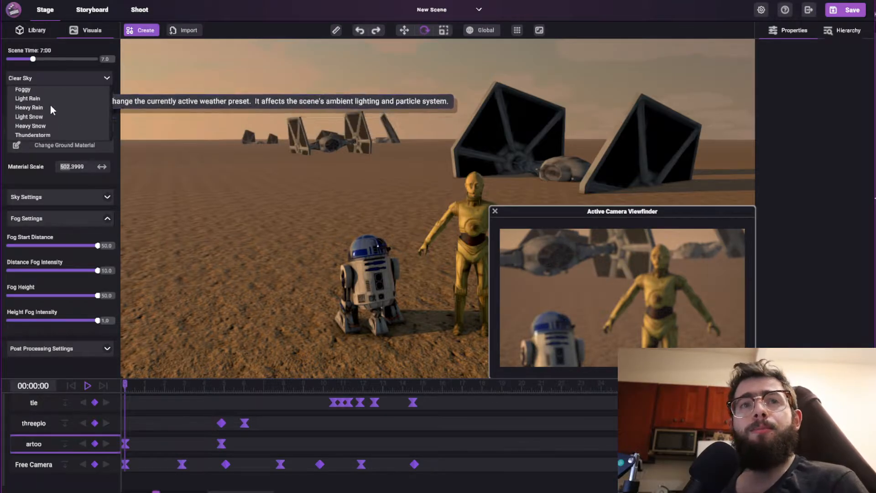
{"action": "left_click", "coordinate": [28, 108]}
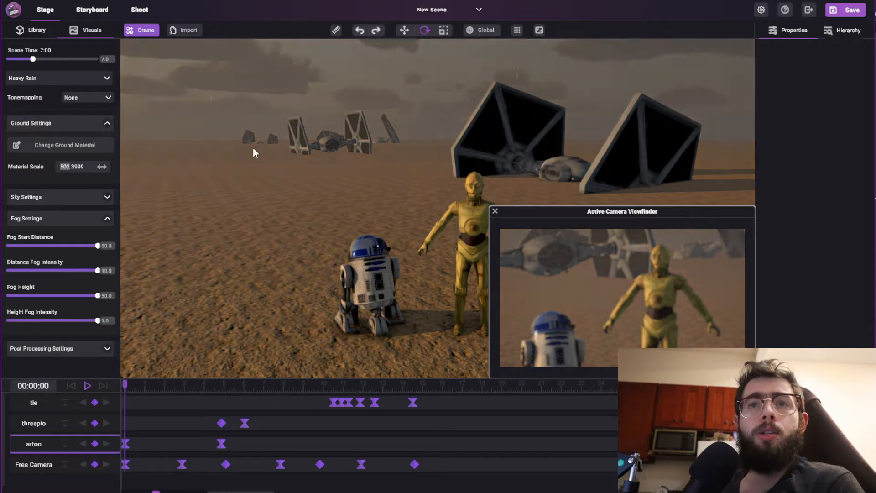
{"action": "left_click_drag", "start_coordinate": [252, 147], "coordinate": [176, 126]}
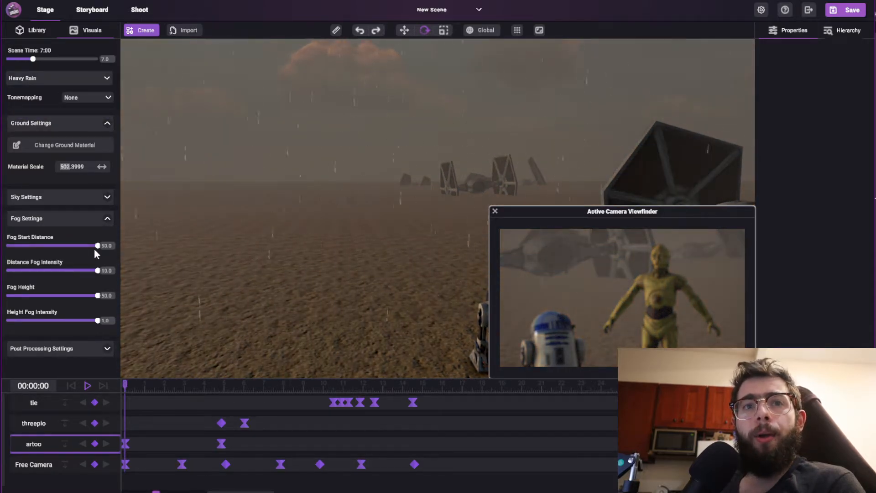
Set the fog start distance to 18, the distance fog intensity to 8 and the fog height to 46.
{"action": "left_click_drag", "start_coordinate": [97, 247], "coordinate": [39, 246]}
{"action": "left_click_drag", "start_coordinate": [98, 271], "coordinate": [90, 295]}
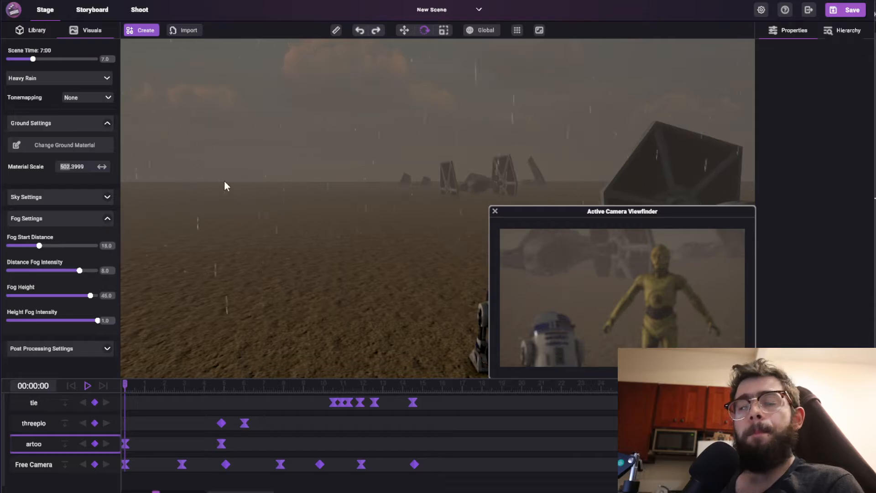
{"action": "left_click", "coordinate": [107, 218]}
Set the scene time to 12:00, show the sky settings and change the weather preset to Cloudy 1.
{"action": "left_click_drag", "start_coordinate": [33, 59], "coordinate": [51, 59]}
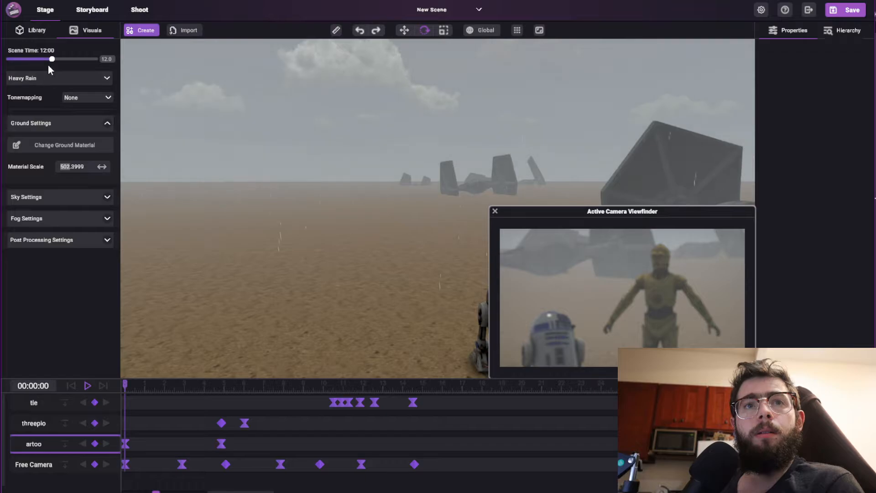
{"action": "left_click", "coordinate": [108, 197]}
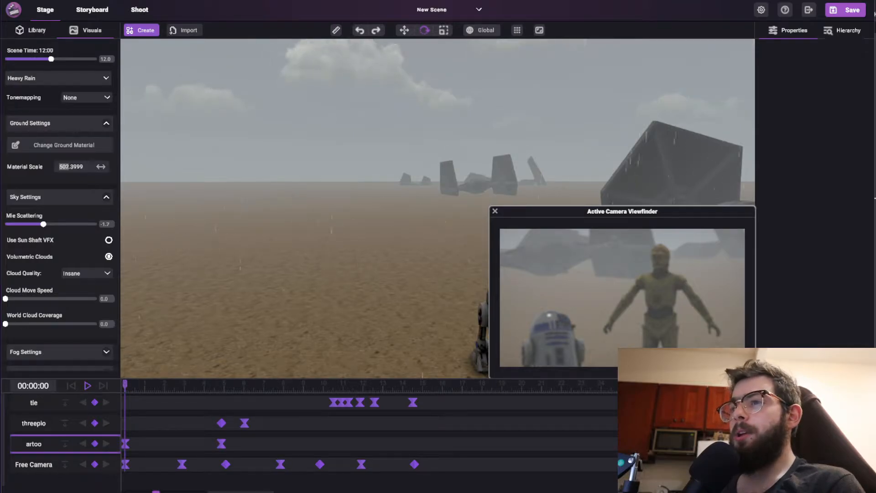
{"action": "left_click", "coordinate": [48, 78]}
{"action": "left_click", "coordinate": [30, 98]}
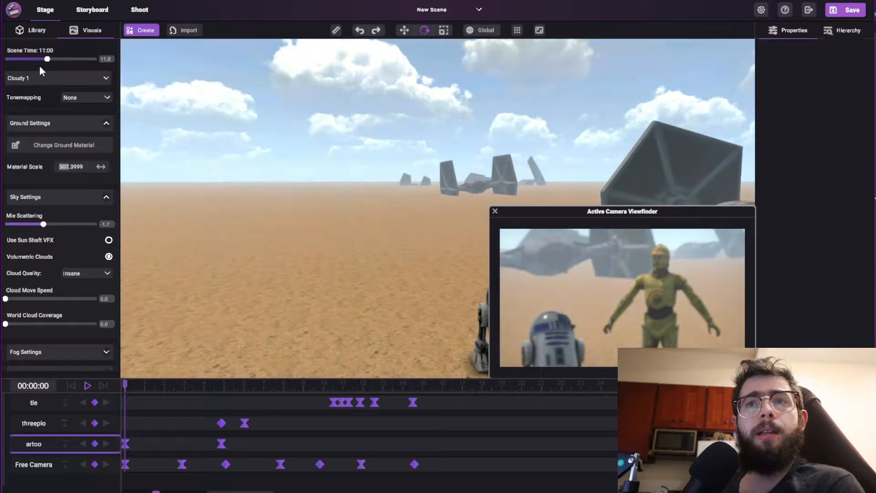
Set the scene time to 10:00 and raise the sky's Mie scattering to 6.3, with the sun in view.
{"action": "left_click_drag", "start_coordinate": [40, 67], "coordinate": [44, 68]}
{"action": "right_click_drag", "start_coordinate": [390, 163], "coordinate": [429, 98]}
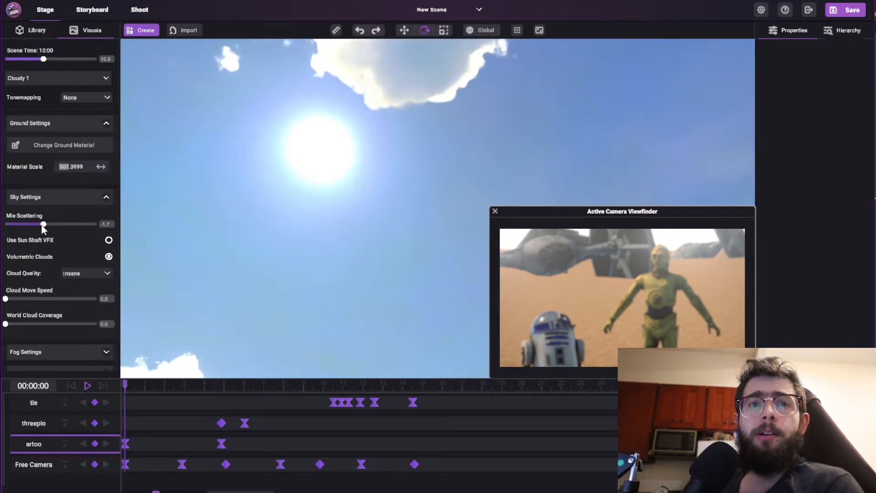
{"action": "left_click_drag", "start_coordinate": [44, 229], "coordinate": [1, 246]}
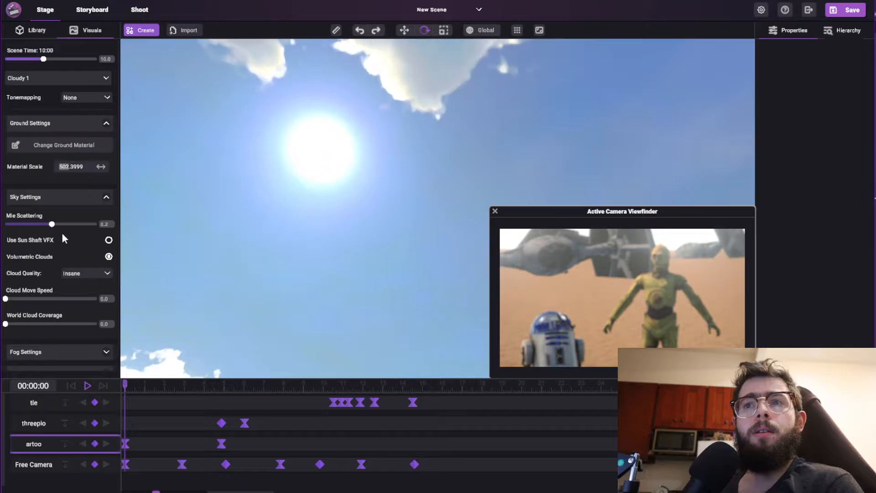
{"action": "left_click_drag", "start_coordinate": [63, 237], "coordinate": [80, 233]}
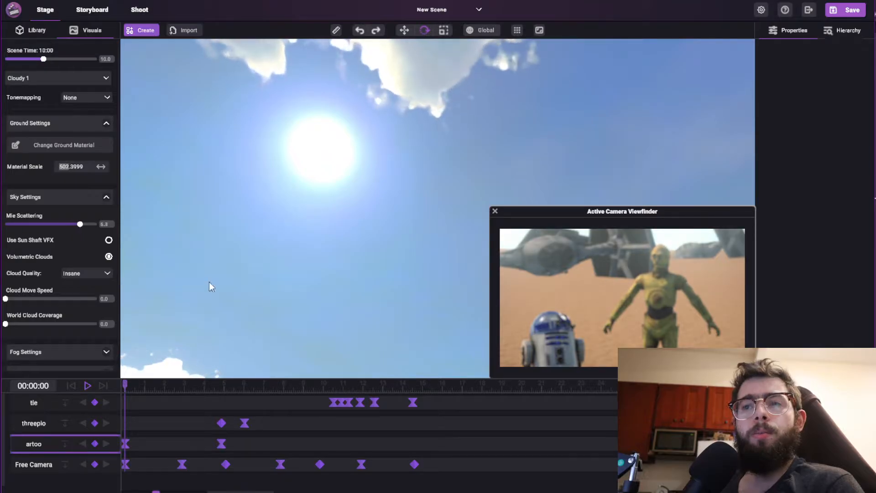
Change the weather preset to Cloudy 3 and set the scene time to 15:00.
{"action": "left_click", "coordinate": [53, 80]}
{"action": "left_click", "coordinate": [44, 110]}
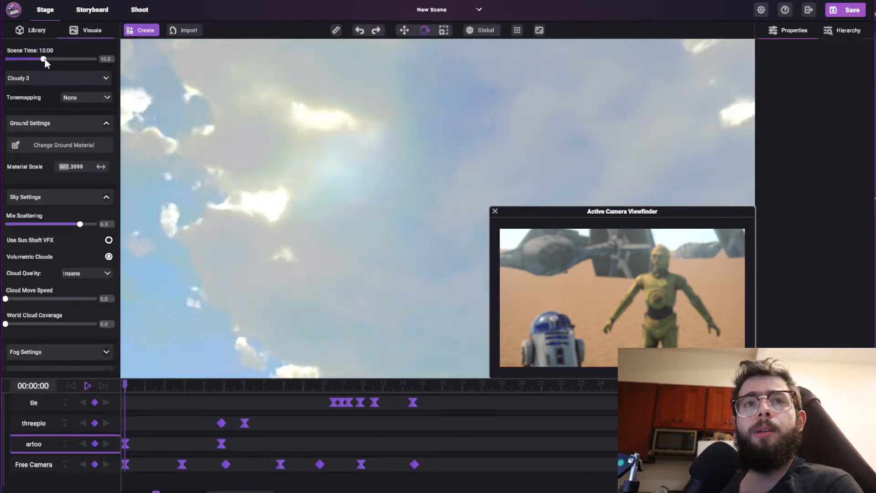
{"action": "left_click_drag", "start_coordinate": [43, 60], "coordinate": [63, 60]}
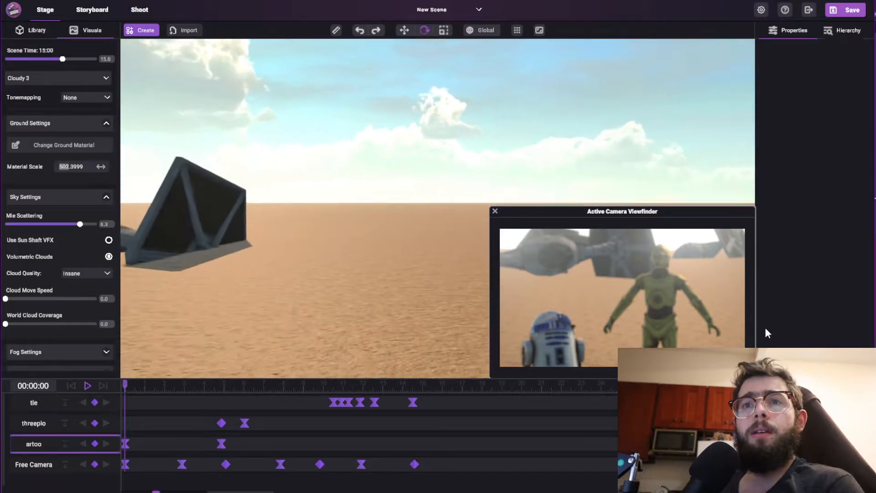
{"action": "right_click_drag", "start_coordinate": [767, 333], "coordinate": [109, 259]}
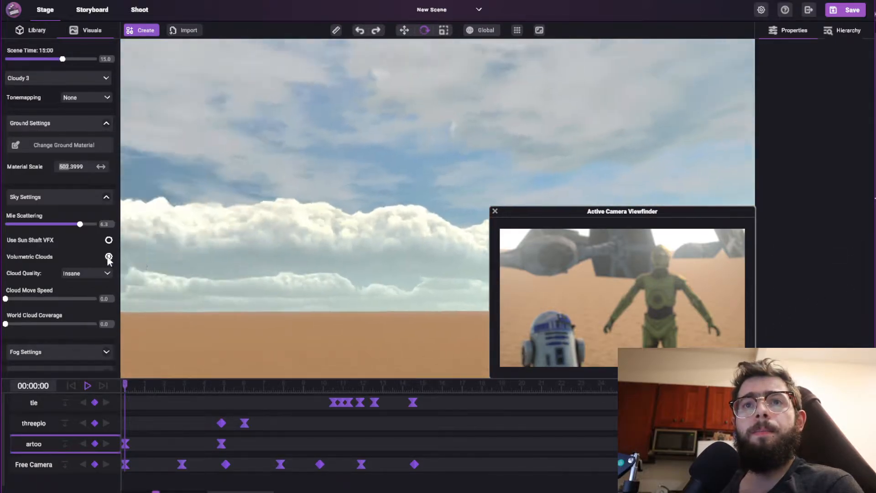
Set the scene time to 17:00 and the Mie scattering to 7.8, and collapse the sky settings.
{"action": "mouse_move", "coordinate": [61, 60]}
{"action": "left_mouse_down"}
{"action": "mouse_move", "coordinate": [81, 61]}
{"action": "mouse_move", "coordinate": [70, 64]}
{"action": "left_mouse_up"}
{"action": "right_click_drag", "start_coordinate": [330, 139], "coordinate": [303, 253]}
{"action": "mouse_move", "coordinate": [69, 226]}
{"action": "left_mouse_down"}
{"action": "mouse_move", "coordinate": [18, 235]}
{"action": "mouse_move", "coordinate": [106, 231]}
{"action": "mouse_move", "coordinate": [64, 239]}
{"action": "mouse_move", "coordinate": [144, 245]}
{"action": "mouse_move", "coordinate": [2, 235]}
{"action": "mouse_move", "coordinate": [93, 224]}
{"action": "mouse_move", "coordinate": [33, 229]}
{"action": "mouse_move", "coordinate": [87, 225]}
{"action": "left_mouse_up"}
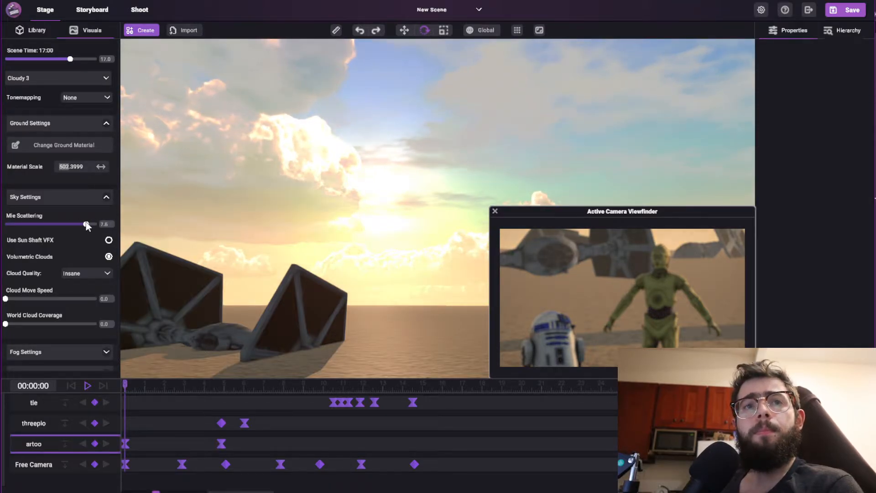
{"action": "left_click", "coordinate": [108, 197]}
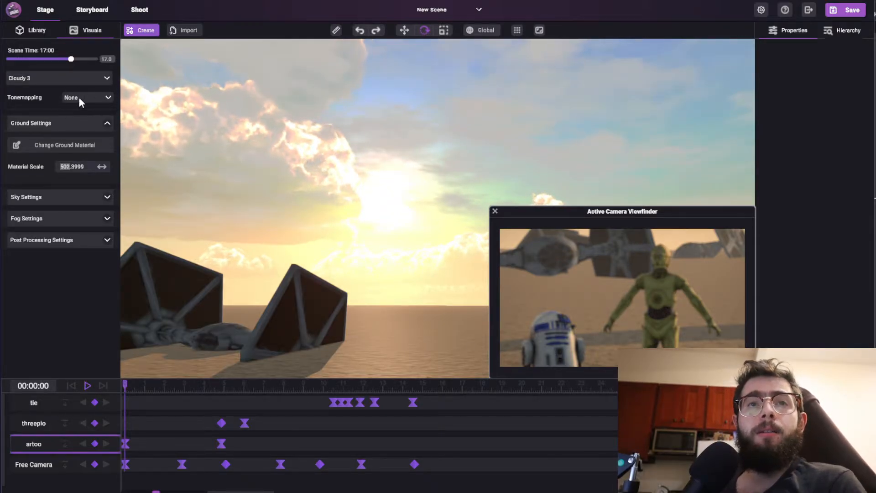
Change the tonemapping to Neutral with the droids and crashed ships in view.
{"action": "right_click_drag", "start_coordinate": [307, 115], "coordinate": [211, 157]}
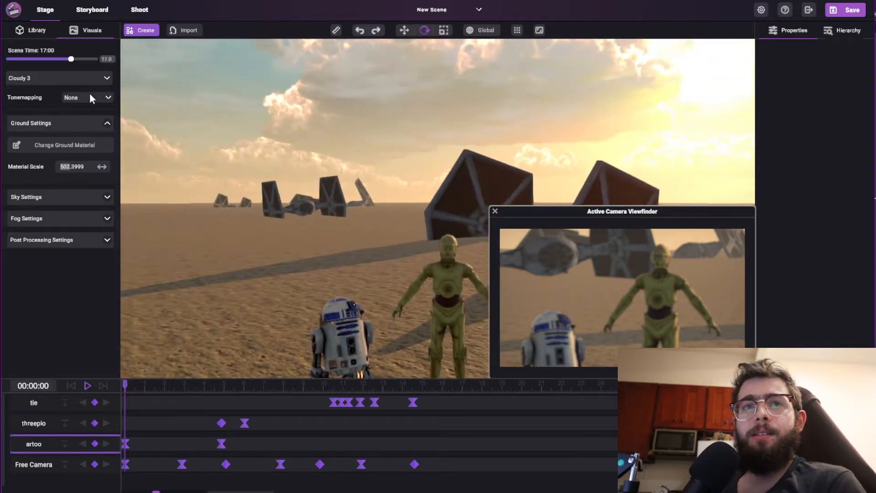
{"action": "left_click", "coordinate": [89, 98]}
{"action": "left_click", "coordinate": [81, 118]}
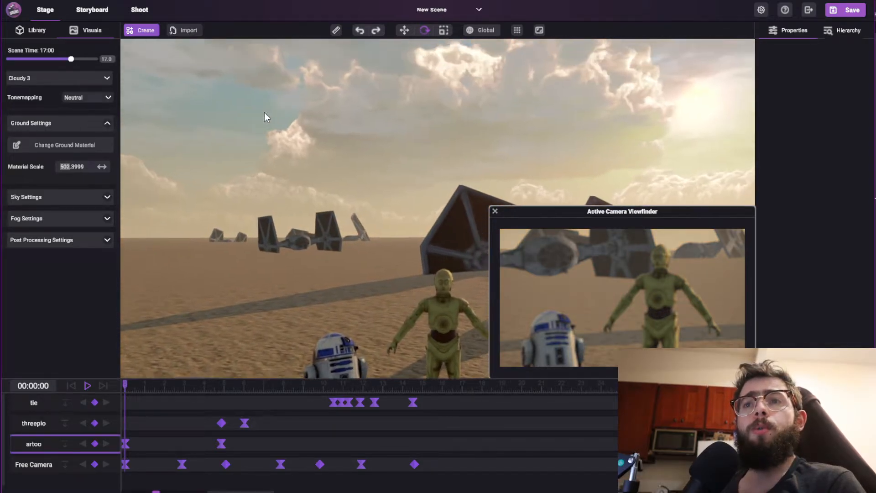
{"action": "right_click_drag", "start_coordinate": [264, 113], "coordinate": [276, 124]}
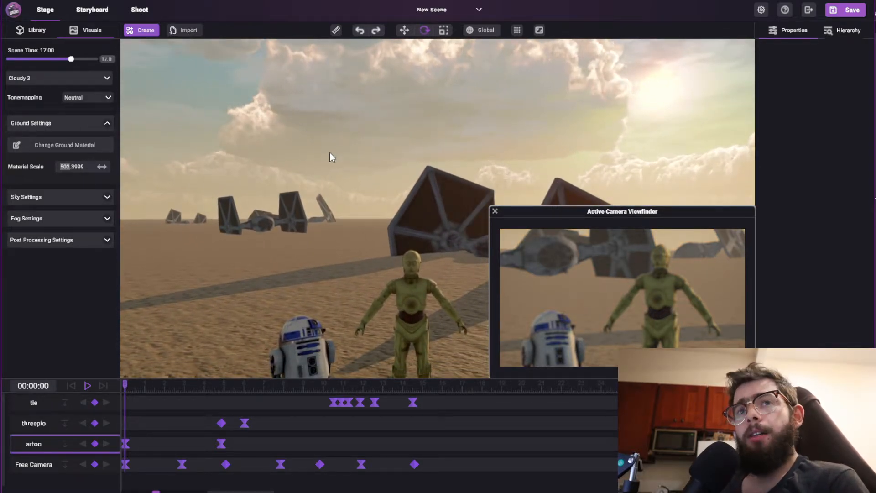
Change the tonemapping to ACES and examine its look on the droids, ships and sunset sky.
{"action": "left_click", "coordinate": [79, 98]}
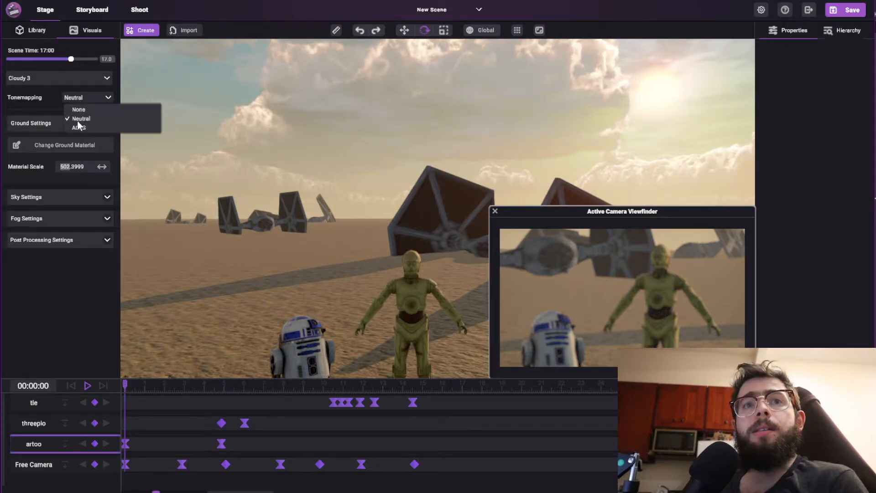
{"action": "left_click", "coordinate": [79, 128]}
{"action": "key", "text": "s"}
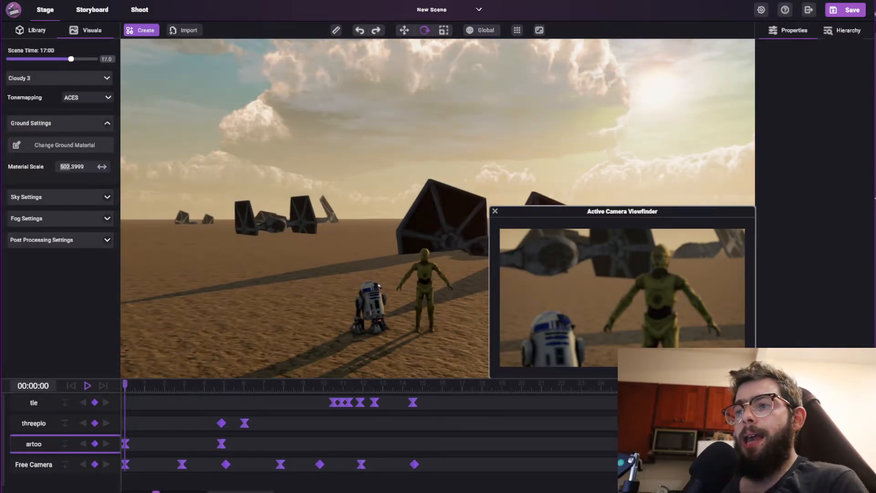
{"action": "scroll", "coordinate": [361, 307], "scroll_direction": "up", "scroll_amount": 3}
{"action": "right_click_drag", "start_coordinate": [365, 133], "coordinate": [301, 152]}
{"action": "scroll", "coordinate": [301, 153], "scroll_direction": "down", "scroll_amount": 2}
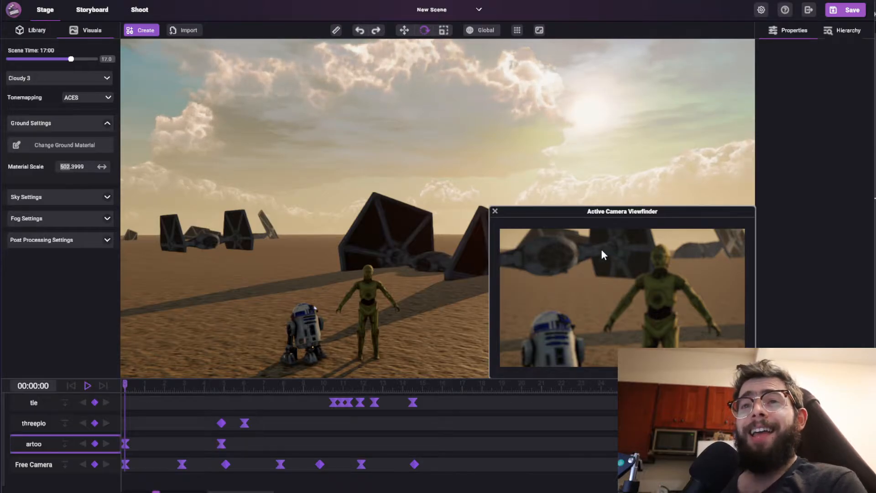
{"action": "mouse_move", "coordinate": [292, 216]}
{"action": "right_mouse_down"}
{"action": "mouse_move", "coordinate": [328, 214]}
{"action": "mouse_move", "coordinate": [316, 223]}
{"action": "mouse_move", "coordinate": [310, 215]}
{"action": "right_mouse_up"}
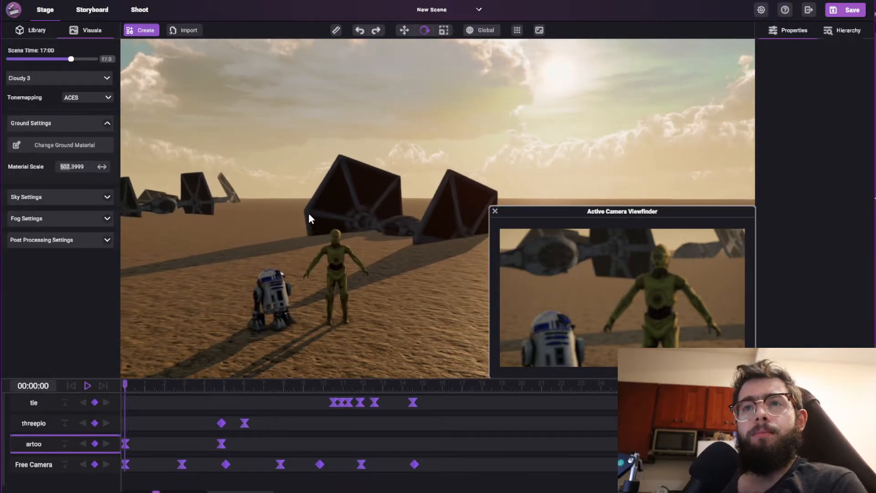
{"action": "right_click_drag", "start_coordinate": [315, 176], "coordinate": [334, 175]}
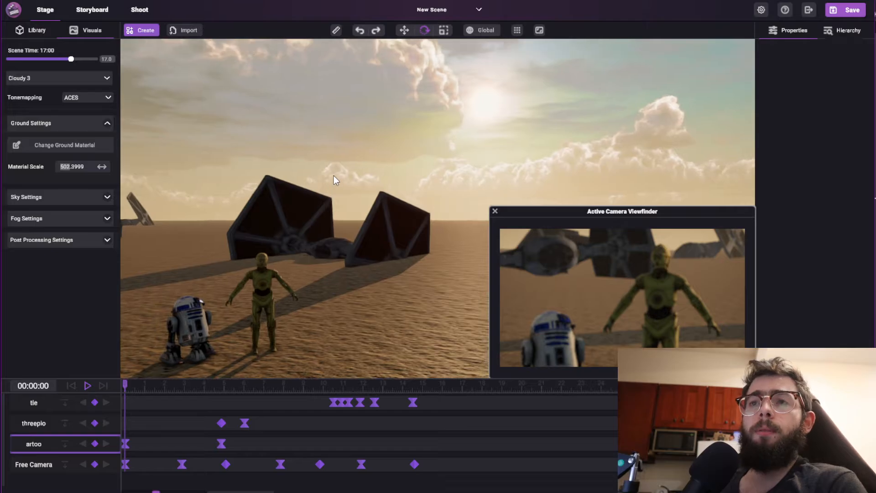
Switch the tonemapping to Neutral and back to None to compare the look of the sun and sky.
{"action": "left_click", "coordinate": [103, 99]}
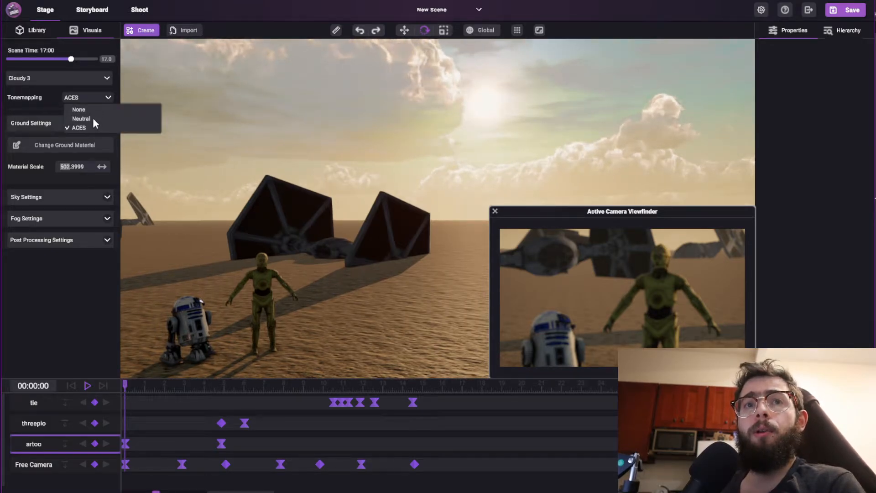
{"action": "left_click", "coordinate": [93, 117]}
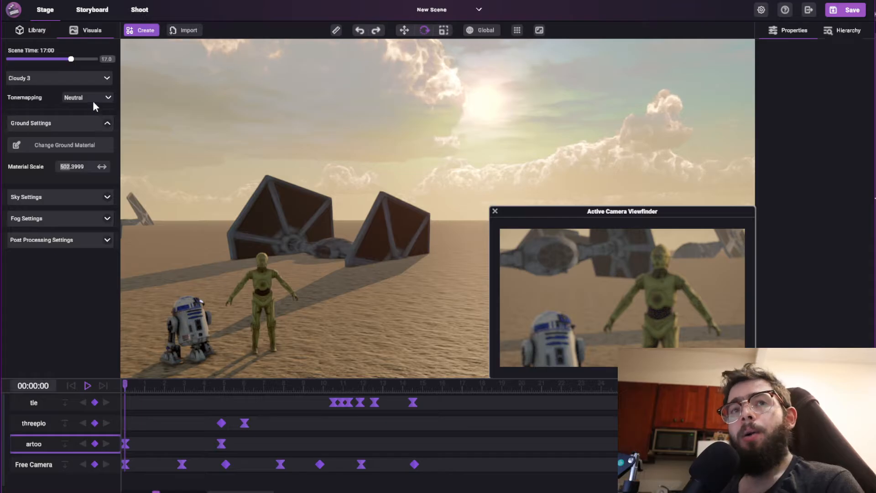
{"action": "left_click", "coordinate": [89, 98]}
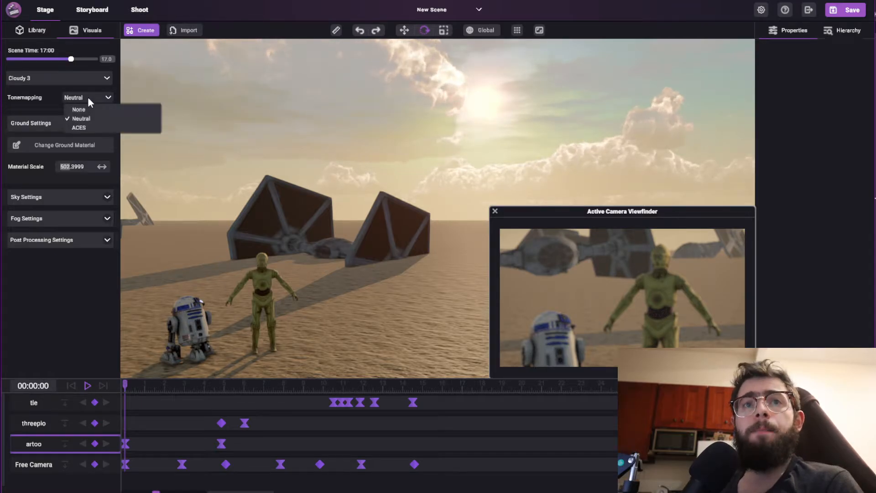
{"action": "left_click", "coordinate": [92, 110]}
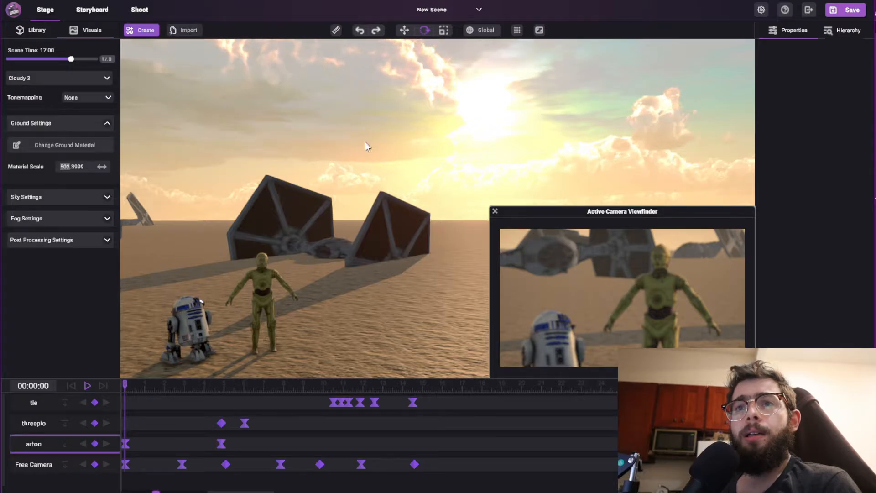
{"action": "right_click_drag", "start_coordinate": [365, 141], "coordinate": [465, 146]}
{"action": "right_click_drag", "start_coordinate": [347, 137], "coordinate": [314, 118]}
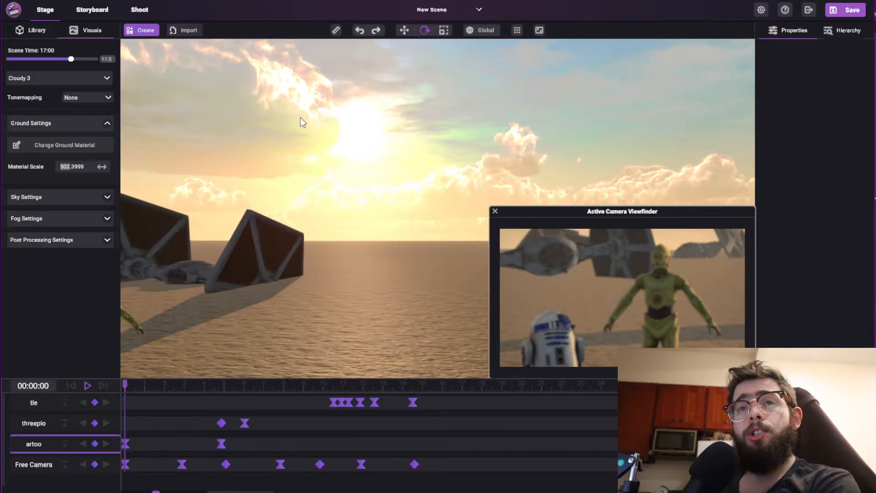
Try Neutral tonemapping on the sunset sky, and switch to ACES to view the droids.
{"action": "left_click", "coordinate": [70, 98]}
{"action": "left_click", "coordinate": [78, 118]}
{"action": "left_click", "coordinate": [84, 97]}
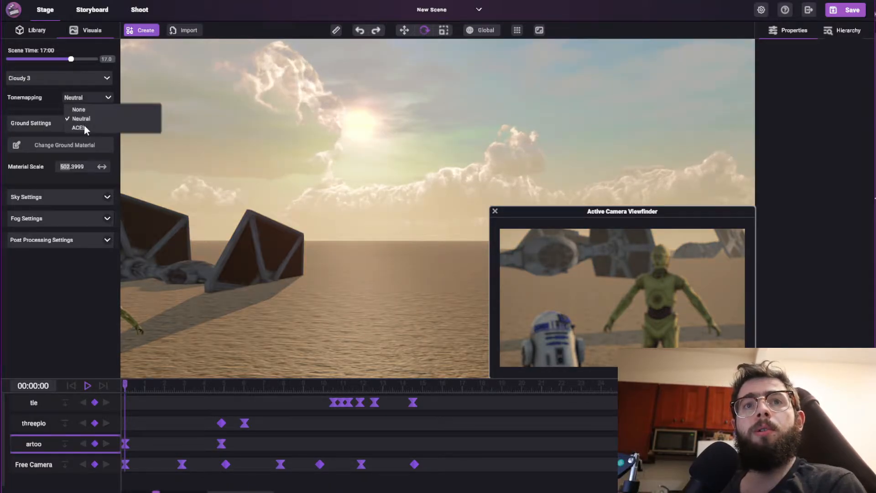
{"action": "left_click", "coordinate": [83, 128]}
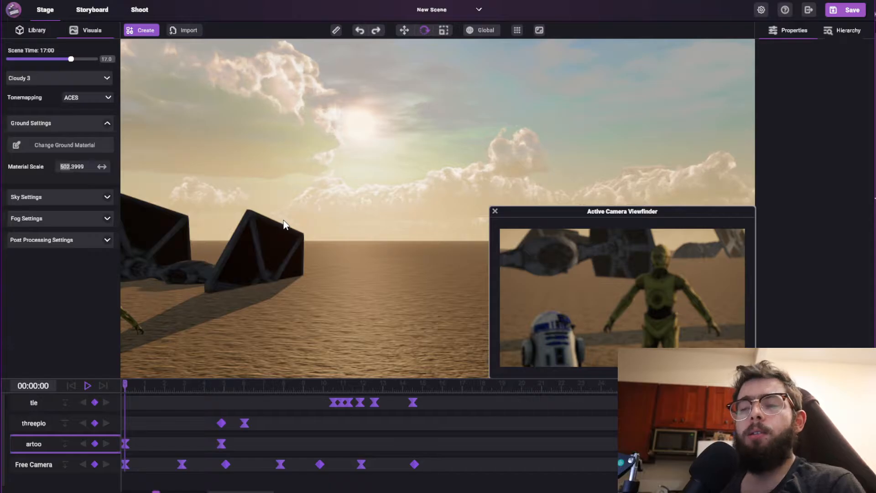
{"action": "right_click_drag", "start_coordinate": [484, 132], "coordinate": [370, 174]}
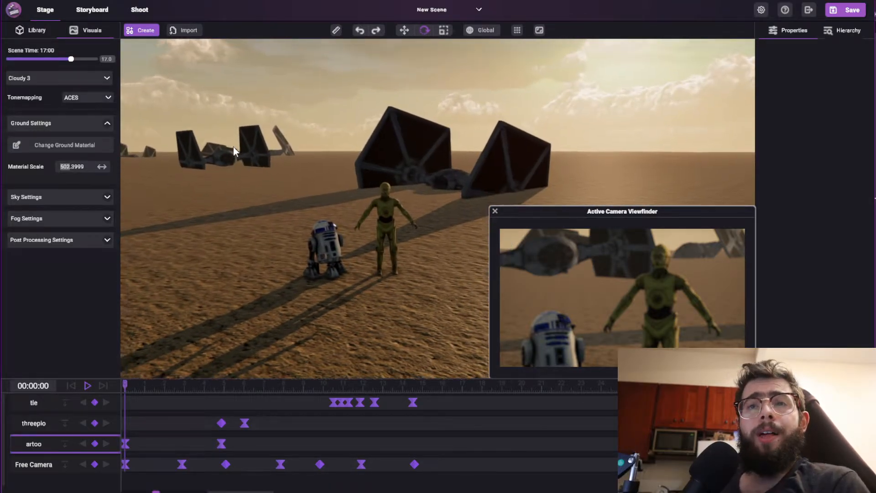
Return the tonemapping to None and collapse the ground settings.
{"action": "left_click", "coordinate": [84, 97]}
{"action": "left_click", "coordinate": [83, 111]}
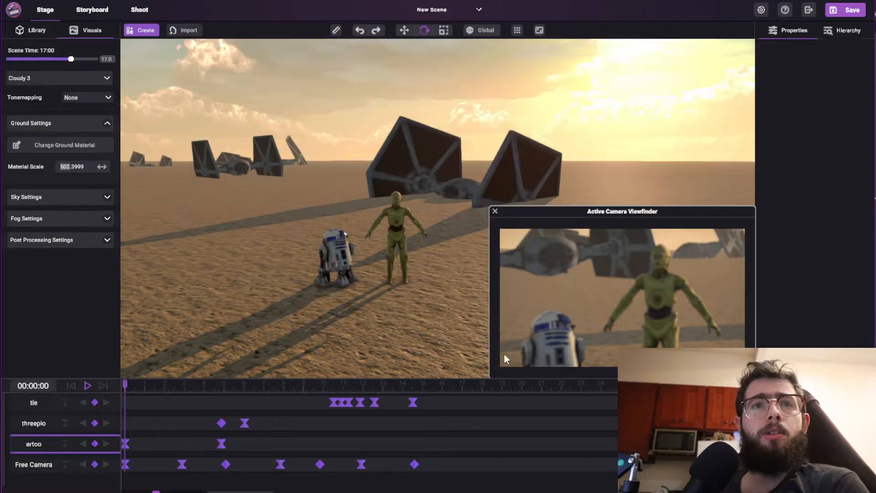
{"action": "right_click_drag", "start_coordinate": [414, 315], "coordinate": [254, 279]}
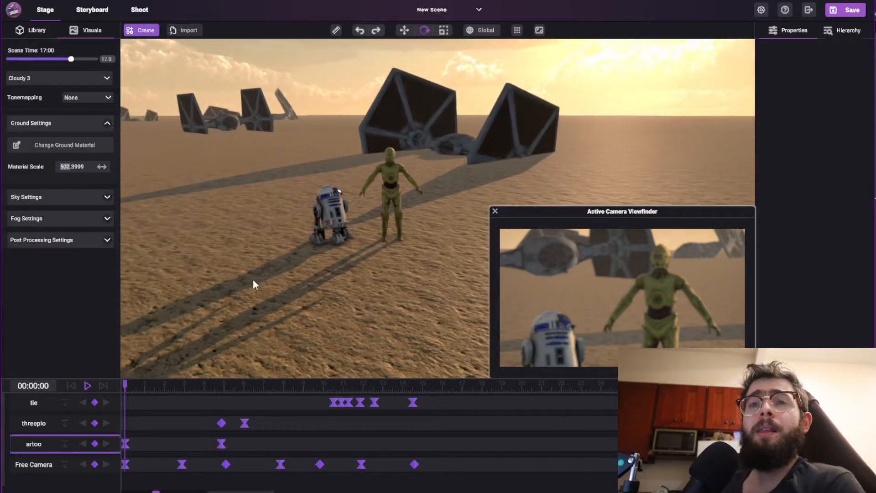
{"action": "left_click", "coordinate": [107, 124]}
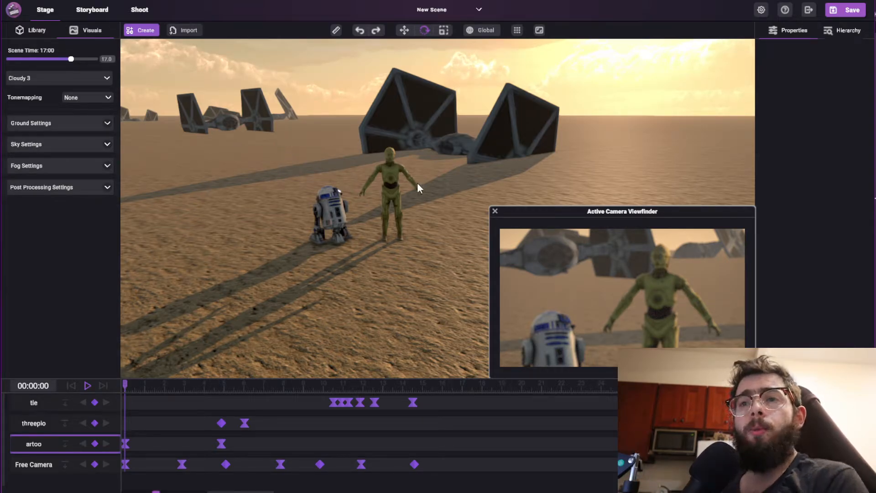
Close the active camera viewfinder and bring the blue-and-white droid into a close-up view.
{"action": "right_click_drag", "start_coordinate": [426, 164], "coordinate": [379, 158]}
{"action": "key", "text": "w"}
{"action": "key", "text": "w"}
{"action": "key", "text": "a"}
{"action": "key", "text": "s"}
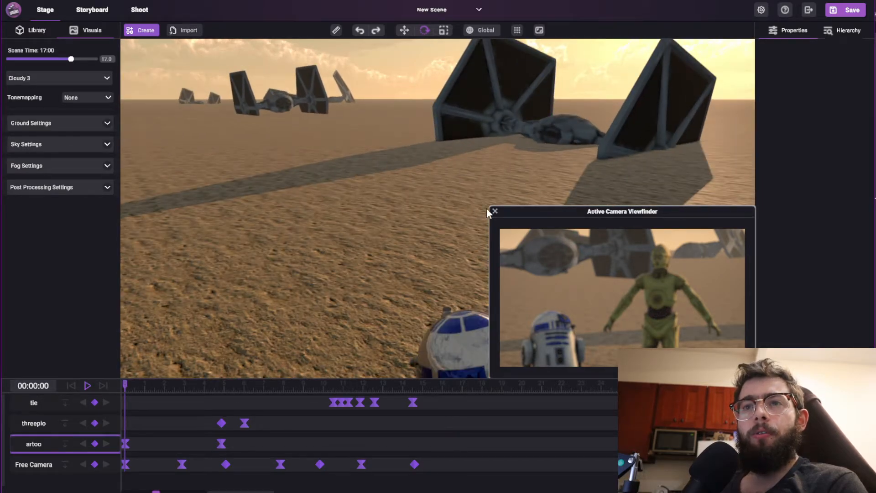
{"action": "left_click", "coordinate": [495, 211]}
{"action": "right_click_drag", "start_coordinate": [494, 210], "coordinate": [464, 220]}
{"action": "key", "text": "w"}
{"action": "key", "text": "w"}
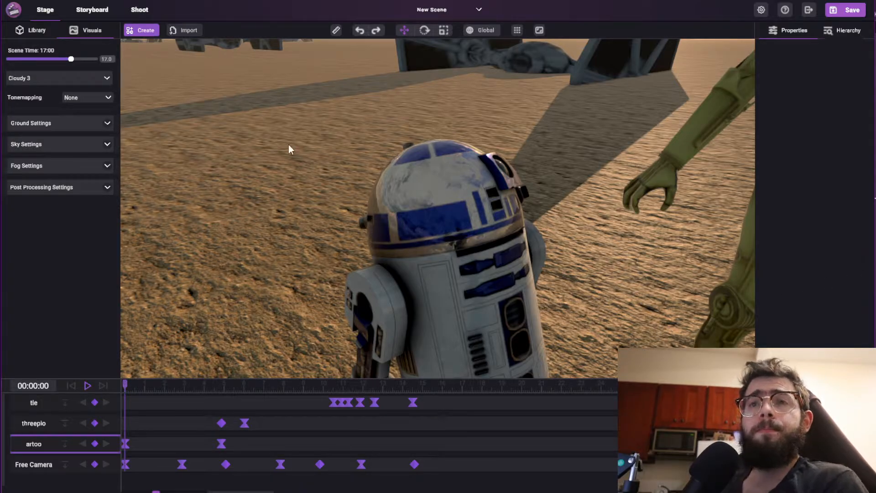
Set the scene time to 10:00 and change the weather preset to Foggy.
{"action": "left_click_drag", "start_coordinate": [71, 60], "coordinate": [46, 84]}
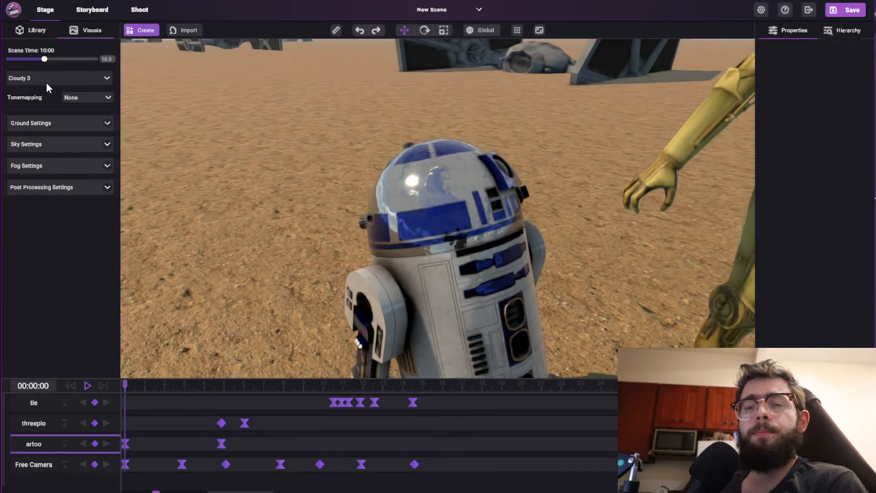
{"action": "left_click", "coordinate": [29, 77]}
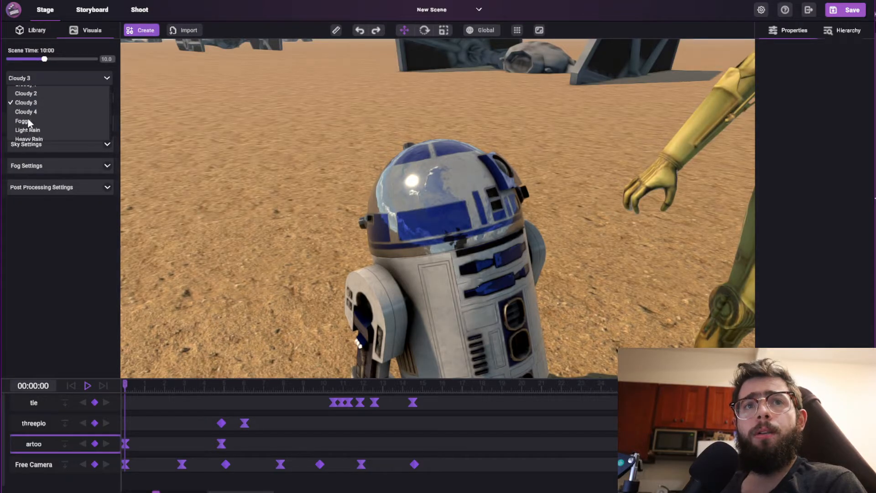
{"action": "left_click", "coordinate": [23, 121]}
Change the weather preset to Light Snow and view the snowfall around the droid and ships.
{"action": "left_click", "coordinate": [39, 77]}
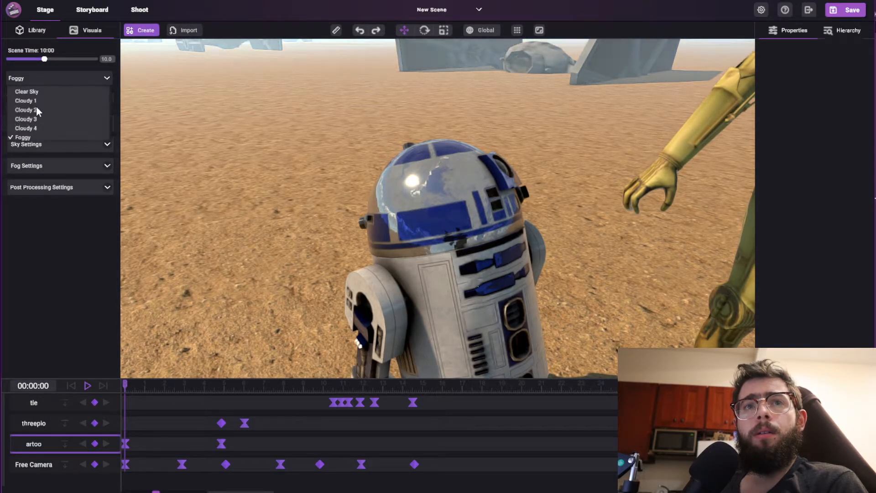
{"action": "scroll", "coordinate": [36, 111], "scroll_direction": "down", "scroll_amount": 2}
{"action": "left_click", "coordinate": [28, 129]}
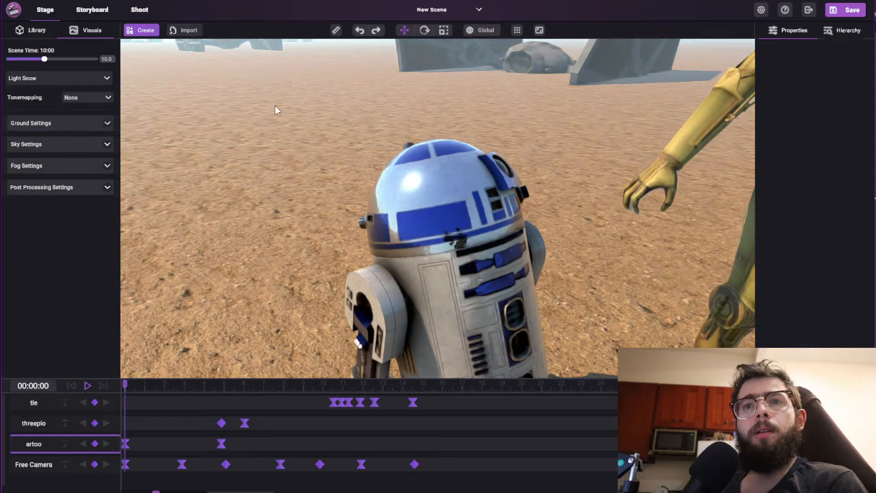
{"action": "right_click_drag", "start_coordinate": [281, 182], "coordinate": [274, 157]}
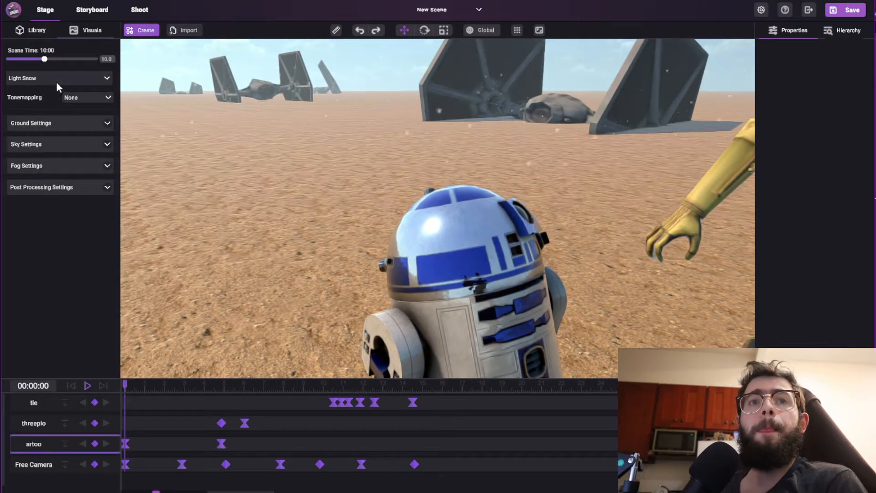
Change the weather preset to Clear Sky and set the scene time to 13:00.
{"action": "mouse_move", "coordinate": [50, 59]}
{"action": "left_mouse_down"}
{"action": "mouse_move", "coordinate": [30, 67]}
{"action": "mouse_move", "coordinate": [48, 62]}
{"action": "left_mouse_up"}
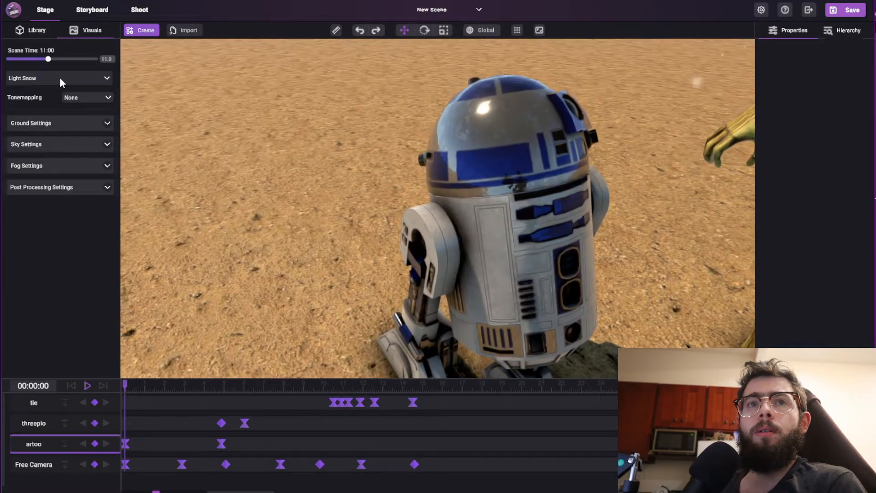
{"action": "left_click", "coordinate": [58, 78]}
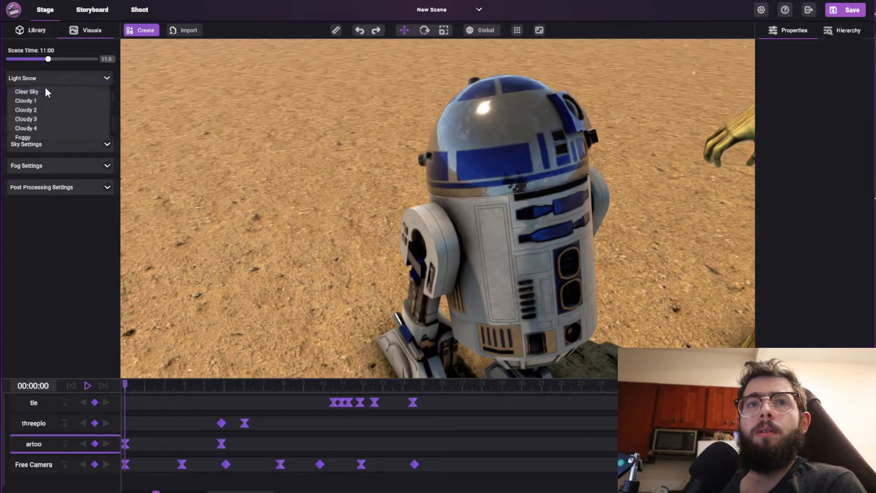
{"action": "left_click", "coordinate": [47, 90]}
{"action": "left_click_drag", "start_coordinate": [49, 58], "coordinate": [56, 59]}
Move the blue-and-white droid along the X axis to about -12.21, away from the golden droid.
{"action": "left_click", "coordinate": [469, 147]}
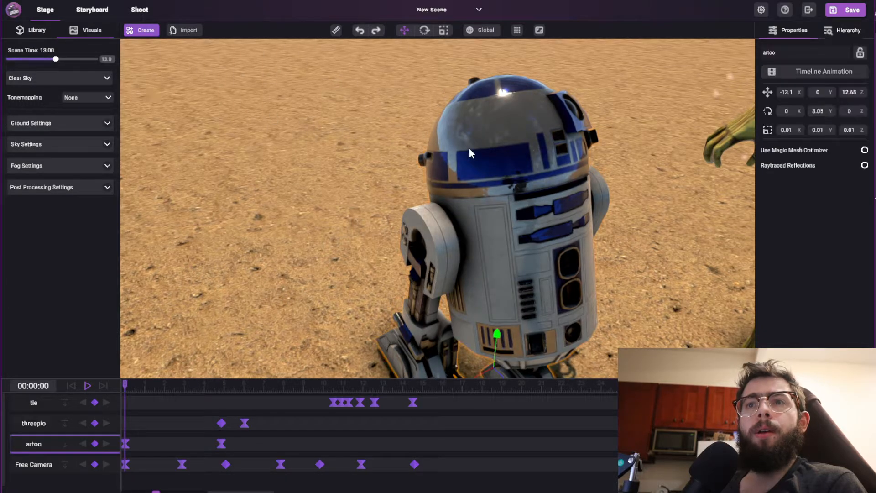
{"action": "scroll", "coordinate": [465, 183], "scroll_direction": "down", "scroll_amount": 5}
{"action": "scroll", "coordinate": [464, 185], "scroll_direction": "down", "scroll_amount": 4}
{"action": "right_click_drag", "start_coordinate": [464, 185], "coordinate": [452, 243]}
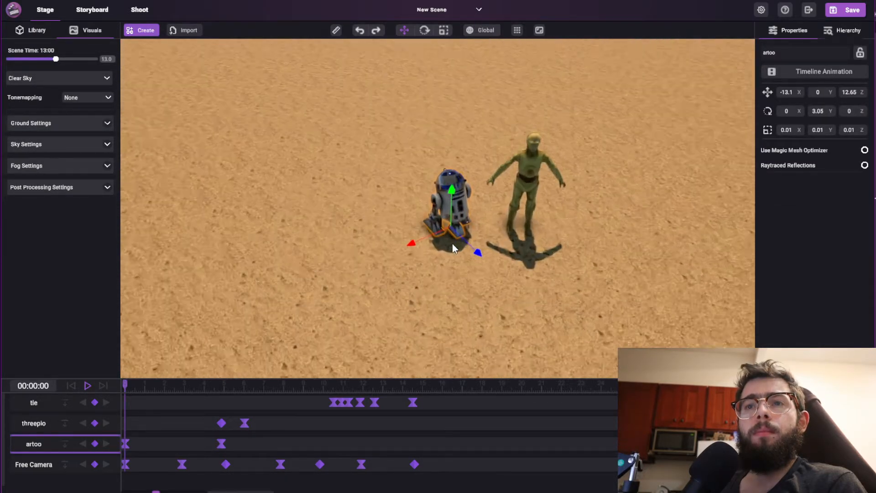
{"action": "scroll", "coordinate": [458, 223], "scroll_direction": "up", "scroll_amount": 5}
{"action": "left_click_drag", "start_coordinate": [426, 220], "coordinate": [319, 245]}
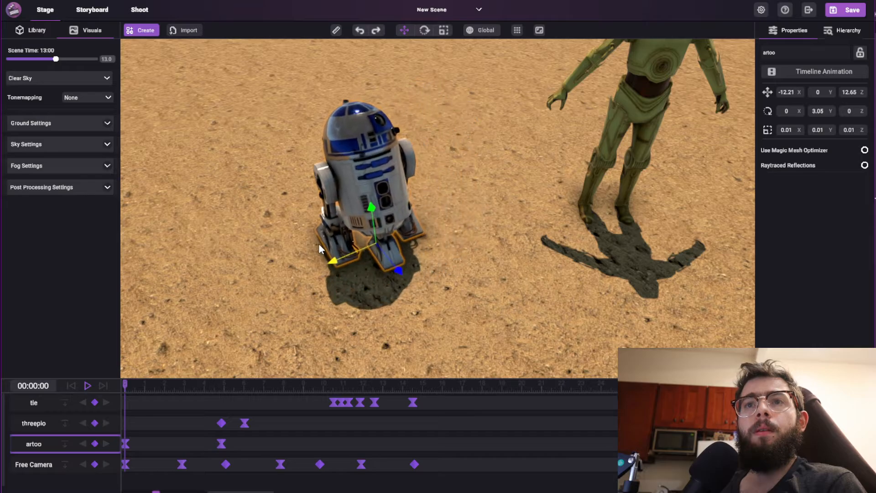
Move the blue-and-white droid back toward its earlier place, to about -12.66 on the X axis.
{"action": "left_click", "coordinate": [535, 154]}
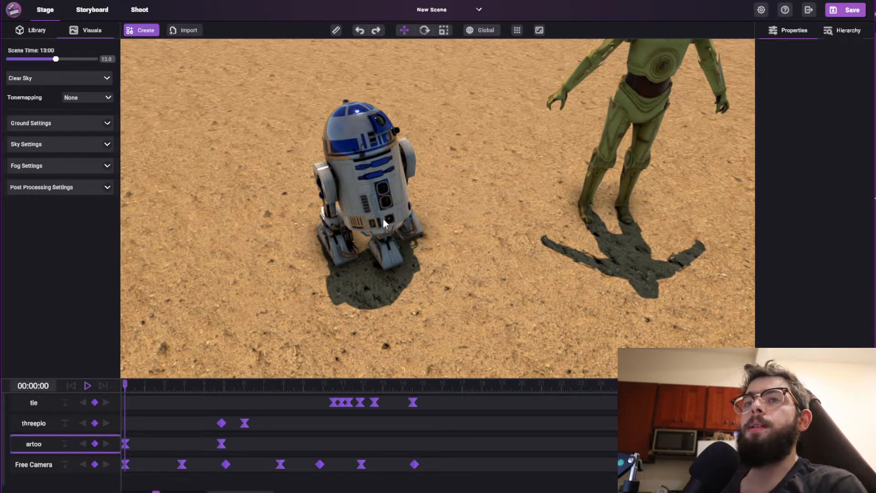
{"action": "left_click", "coordinate": [370, 213]}
{"action": "left_click_drag", "start_coordinate": [346, 257], "coordinate": [398, 234]}
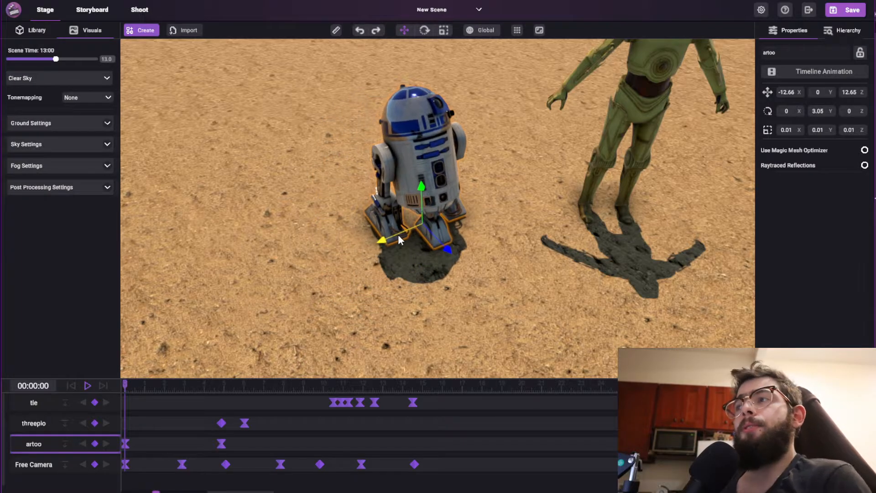
Set the scene time to 10:00 with the blue-and-white droid in closer view.
{"action": "right_click_drag", "start_coordinate": [440, 227], "coordinate": [429, 209]}
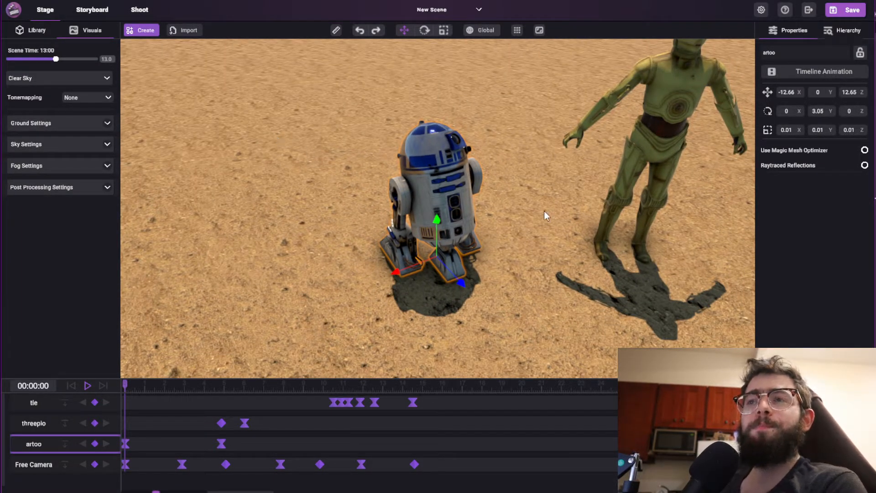
{"action": "scroll", "coordinate": [508, 221], "scroll_direction": "up", "scroll_amount": 3}
{"action": "right_click_drag", "start_coordinate": [507, 222], "coordinate": [495, 182]}
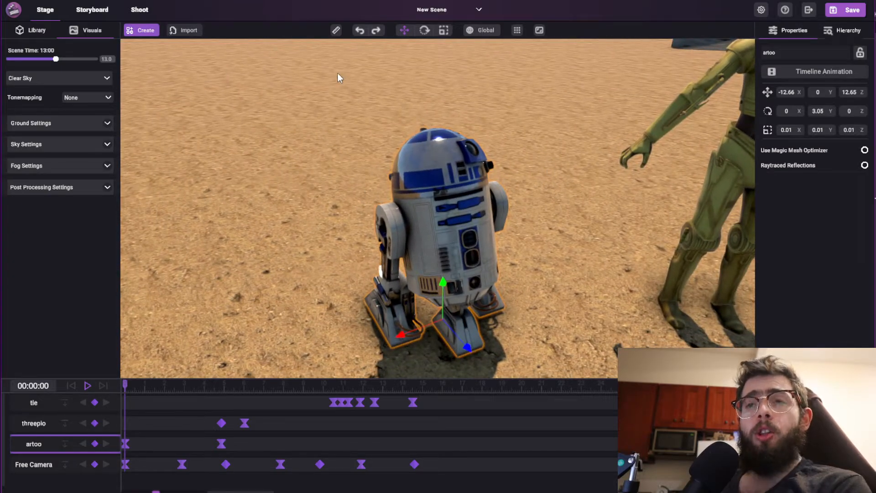
{"action": "left_click_drag", "start_coordinate": [51, 59], "coordinate": [44, 64]}
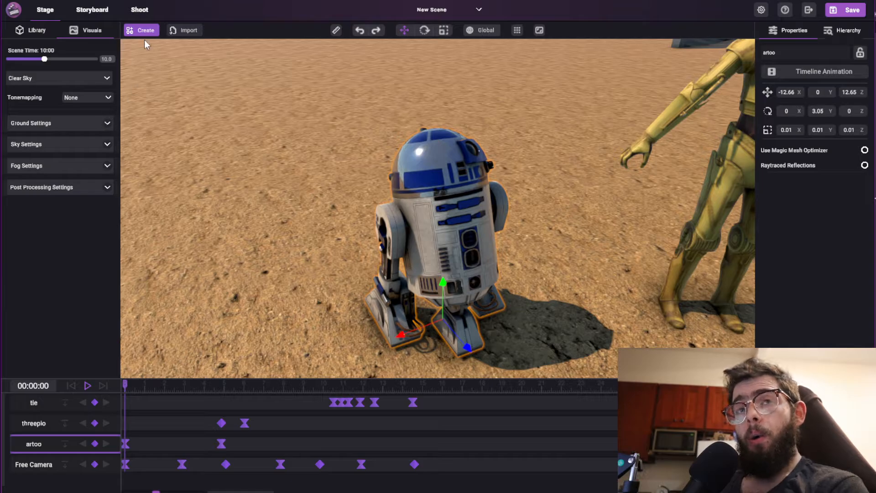
Frame the blue-and-white droid's head in close-up with the shooting camera and focus on its dome.
{"action": "left_click", "coordinate": [137, 11]}
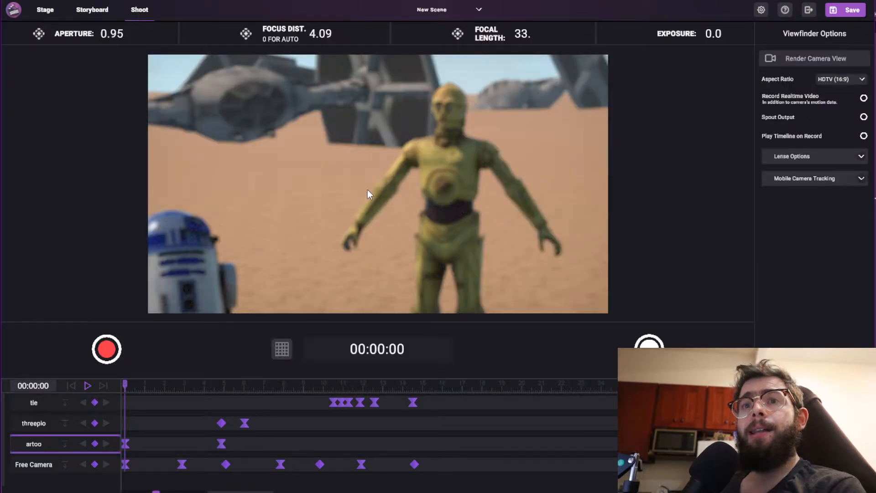
{"action": "right_click_drag", "start_coordinate": [368, 189], "coordinate": [397, 230]}
{"action": "key", "text": "w"}
{"action": "key", "text": "e"}
{"action": "key", "text": "w"}
{"action": "left_click", "coordinate": [417, 152]}
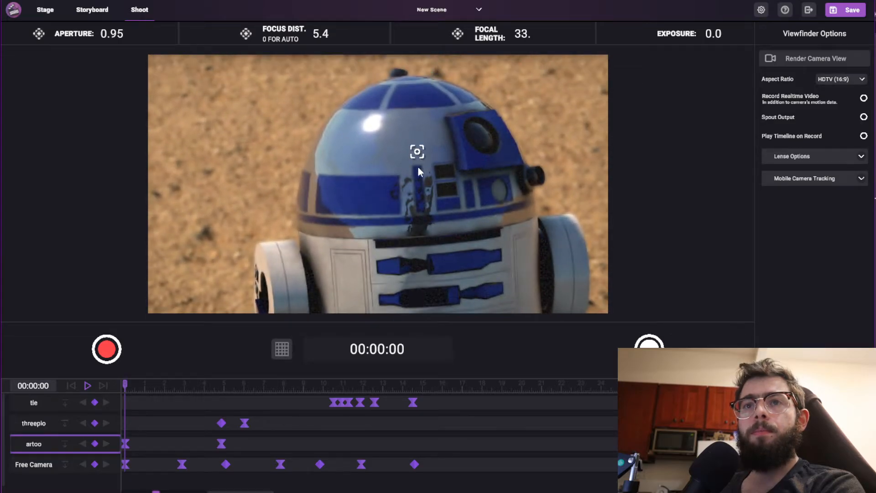
Return to the stage, show the active camera viewfinder and set the scene time to 11:00.
{"action": "left_click", "coordinate": [45, 11]}
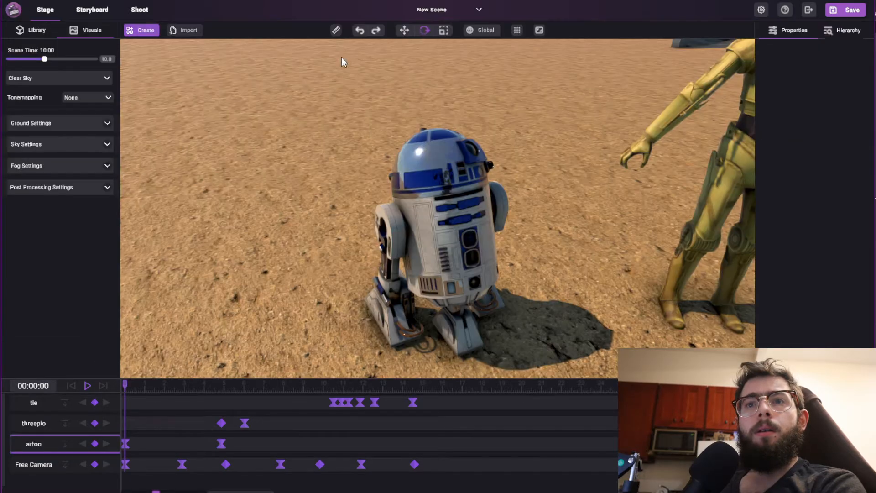
{"action": "left_click", "coordinate": [539, 31]}
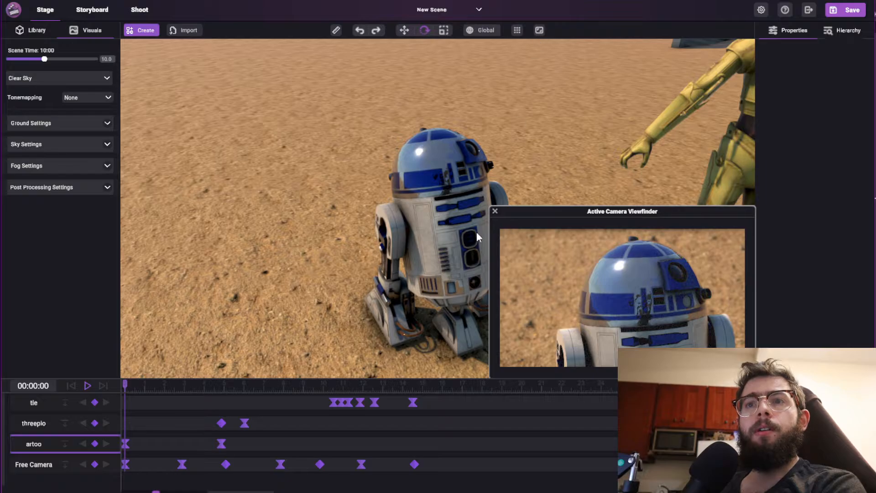
{"action": "mouse_move", "coordinate": [45, 60]}
{"action": "left_mouse_down"}
{"action": "mouse_move", "coordinate": [24, 63]}
{"action": "mouse_move", "coordinate": [49, 62]}
{"action": "left_mouse_up"}
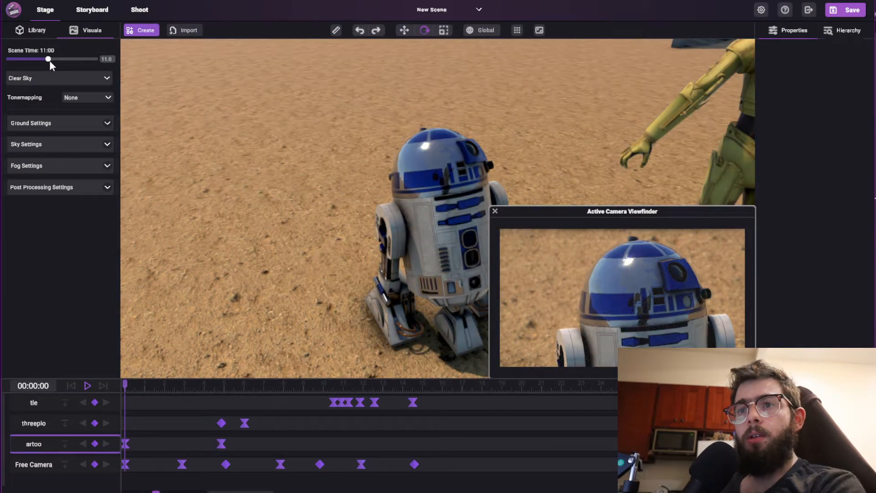
In the shooting view, focus on the blue-and-white droid and pull the camera back until both droids are in frame.
{"action": "left_click", "coordinate": [141, 10]}
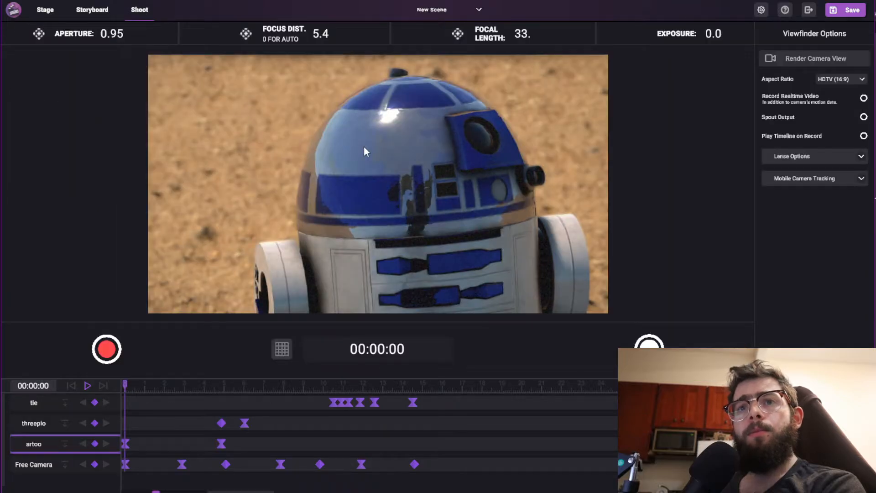
{"action": "key", "text": "s"}
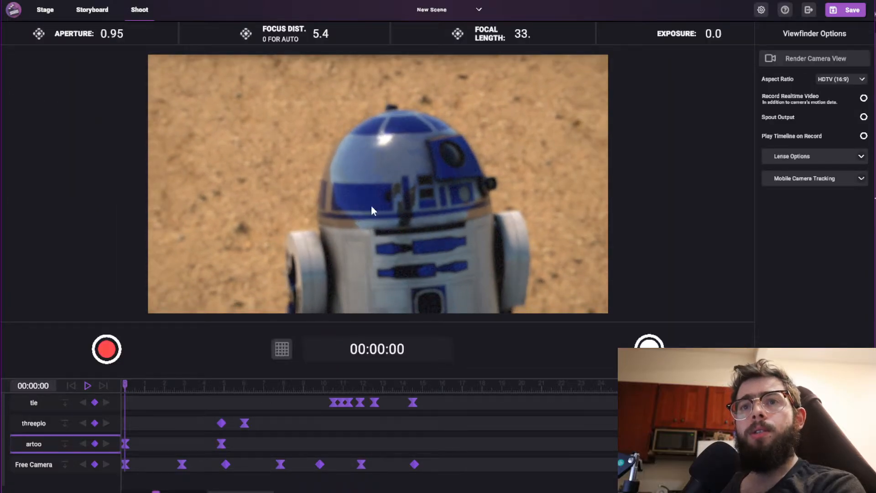
{"action": "left_click", "coordinate": [390, 193]}
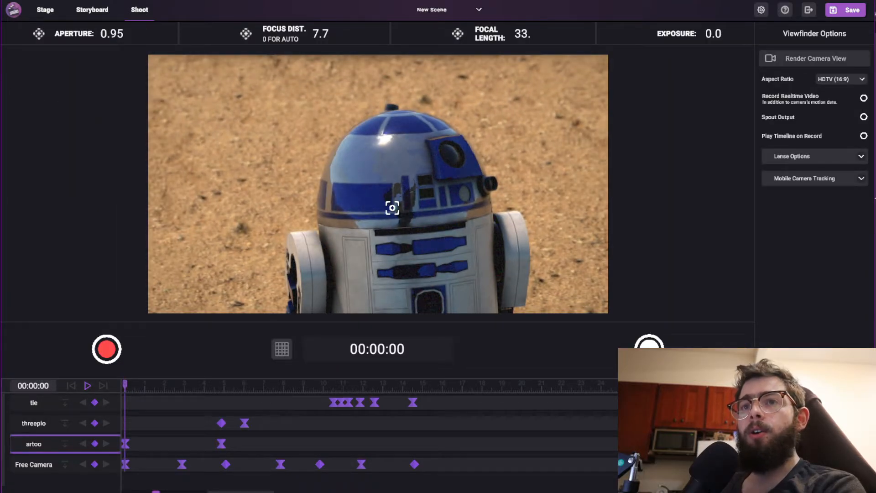
{"action": "key", "text": "s"}
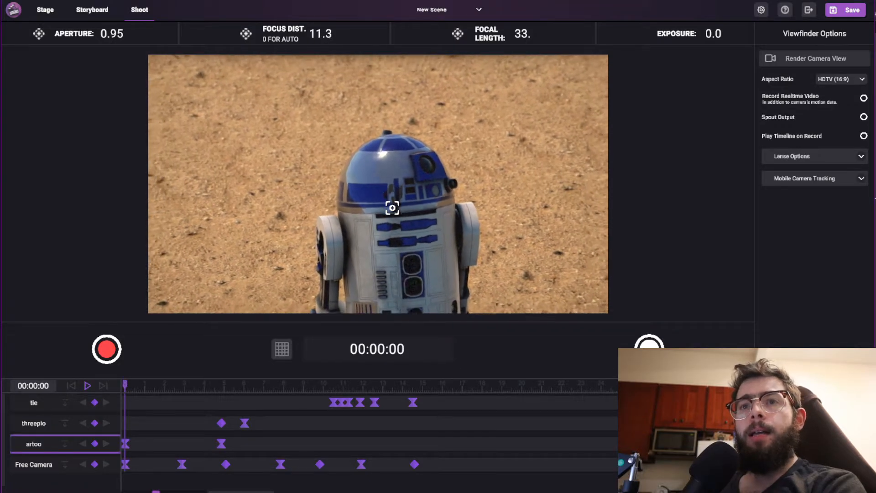
{"action": "key", "text": "s"}
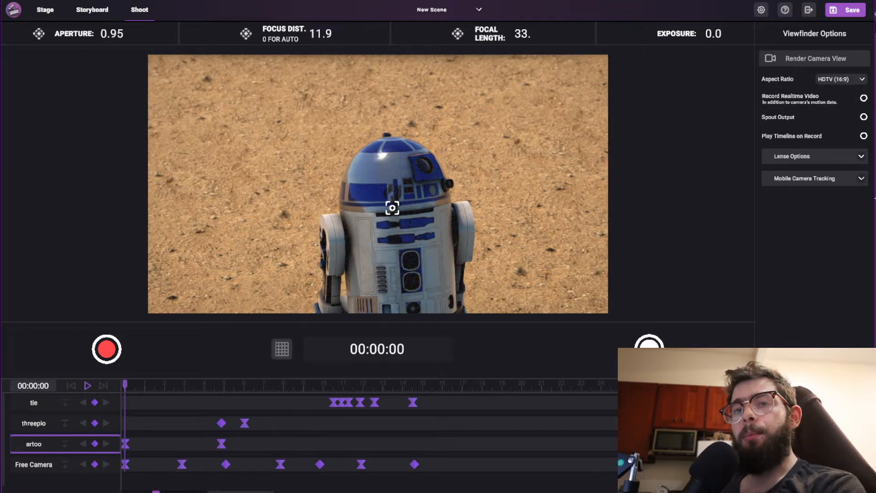
{"action": "key", "text": "s"}
{"action": "key", "text": "s"}
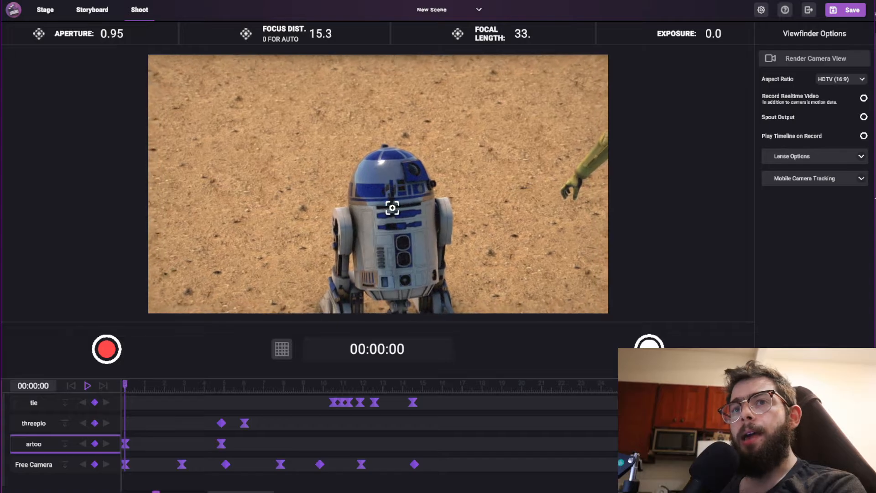
{"action": "key", "text": "s"}
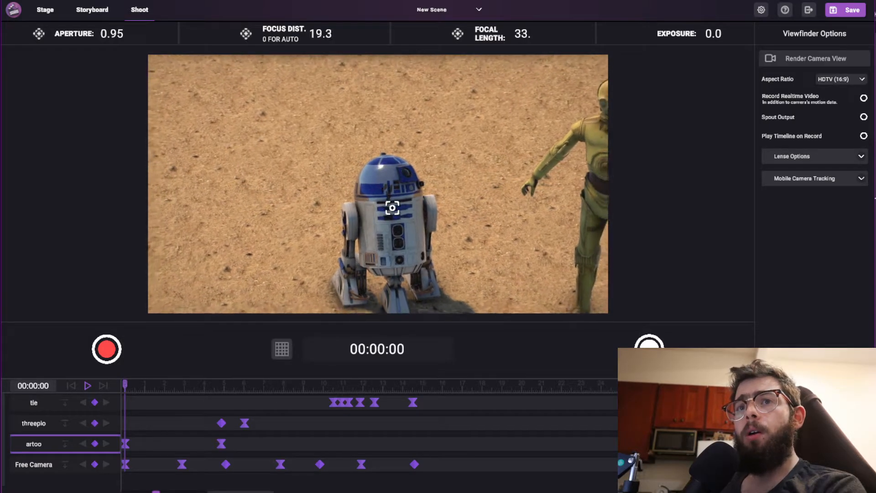
{"action": "key", "text": "s"}
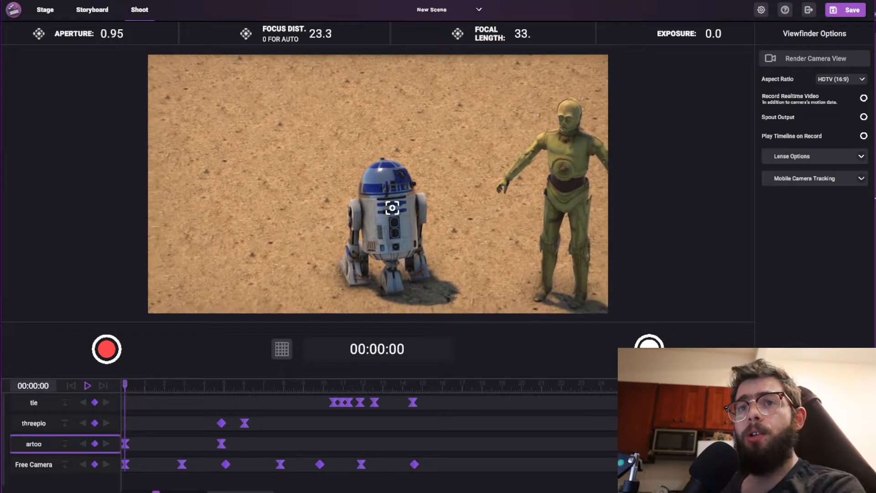
Move the shooting camera forward again to frame the blue-and-white droid's head and upper body.
{"action": "key", "text": "w"}
{"action": "key", "text": "w"}
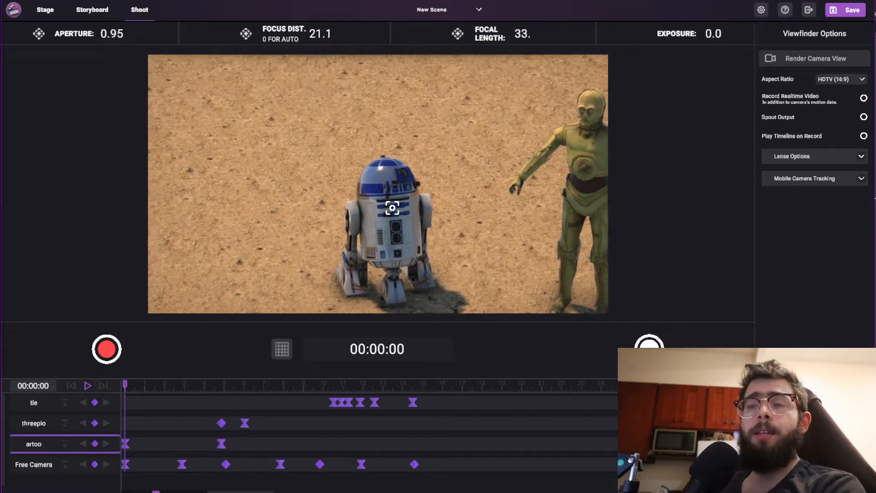
{"action": "key", "text": "w"}
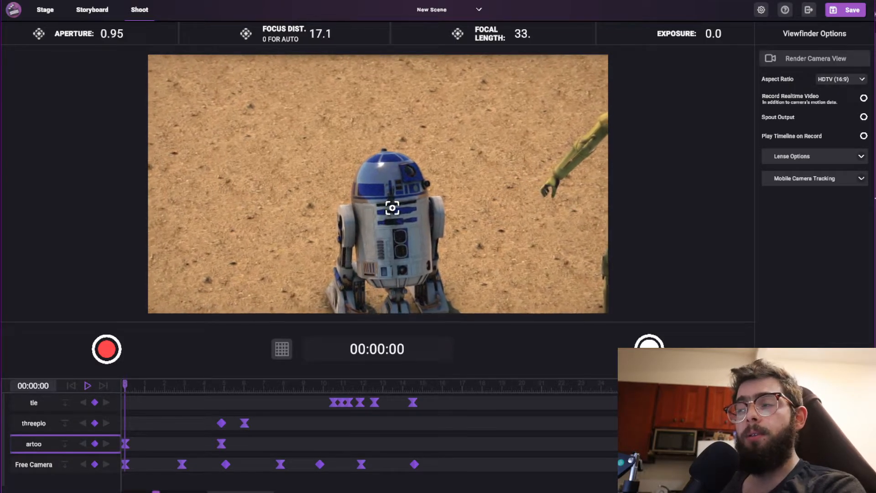
{"action": "key", "text": "w"}
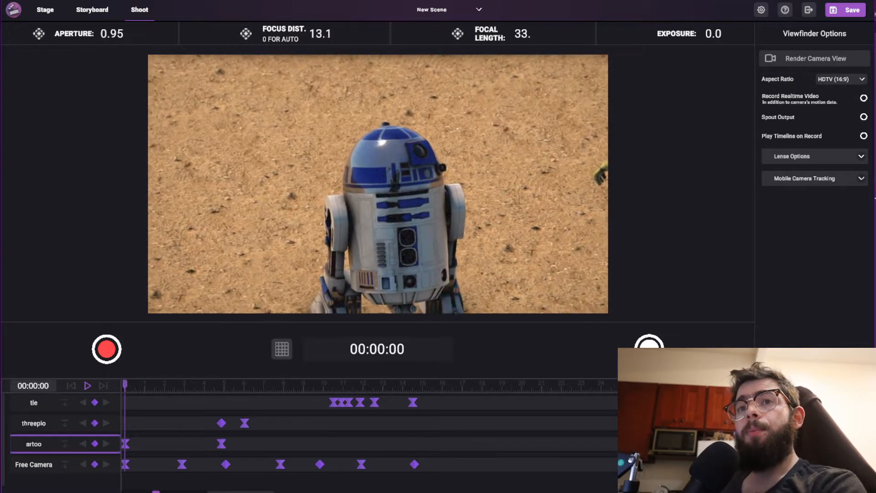
{"action": "key", "text": "w"}
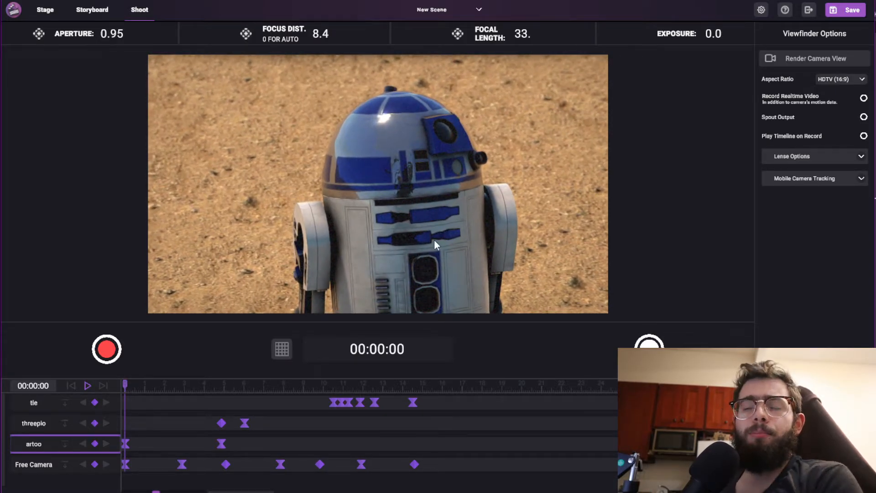
Swing the shooting camera around to face the blue-and-white droid's eye and refocus on its body.
{"action": "right_click_drag", "start_coordinate": [407, 223], "coordinate": [437, 250]}
{"action": "key", "text": "w"}
{"action": "right_click_drag", "start_coordinate": [395, 231], "coordinate": [438, 244]}
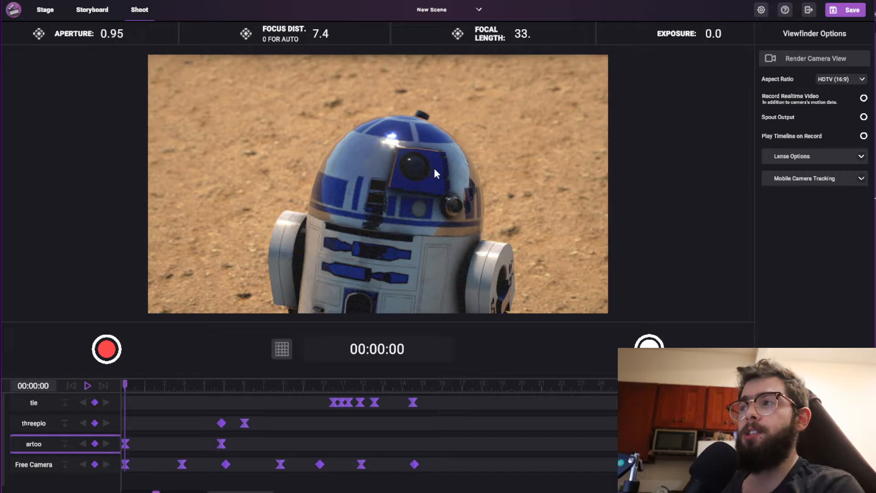
{"action": "right_click_drag", "start_coordinate": [437, 207], "coordinate": [431, 241]}
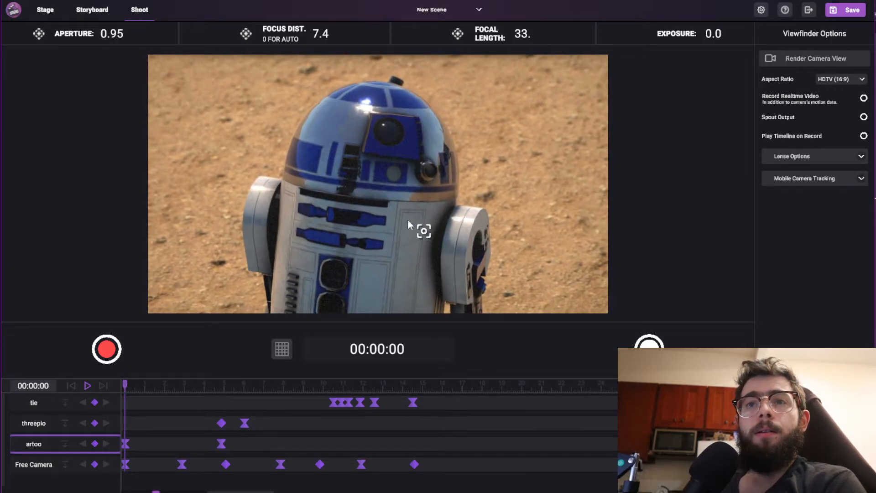
Return to the stage, select the blue-and-white droid and examine it from all around, down to its feet.
{"action": "left_click", "coordinate": [45, 10]}
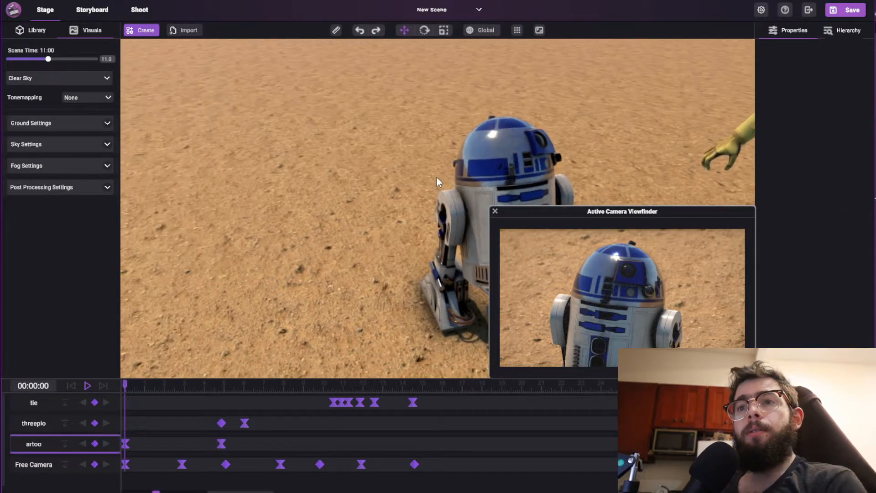
{"action": "right_click_drag", "start_coordinate": [440, 190], "coordinate": [342, 170]}
{"action": "left_click", "coordinate": [383, 196]}
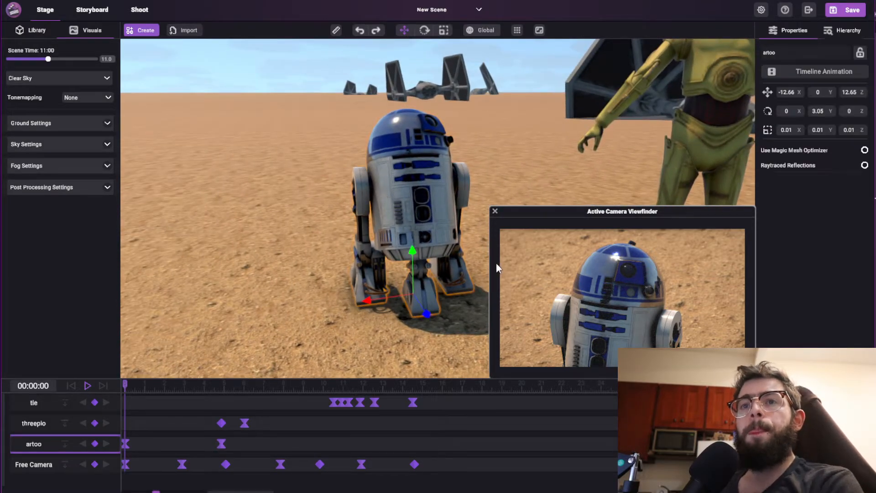
{"action": "left_click_drag", "start_coordinate": [379, 220], "coordinate": [616, 206]}
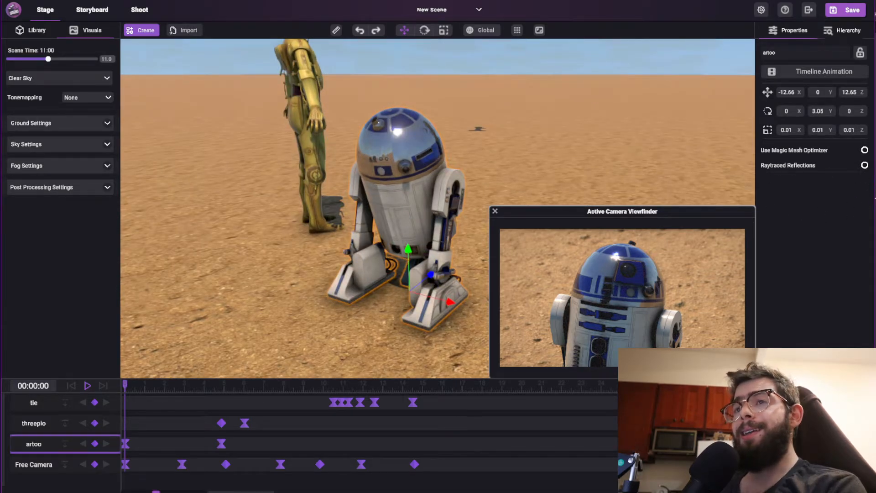
{"action": "scroll", "coordinate": [421, 218], "scroll_direction": "up", "scroll_amount": 5}
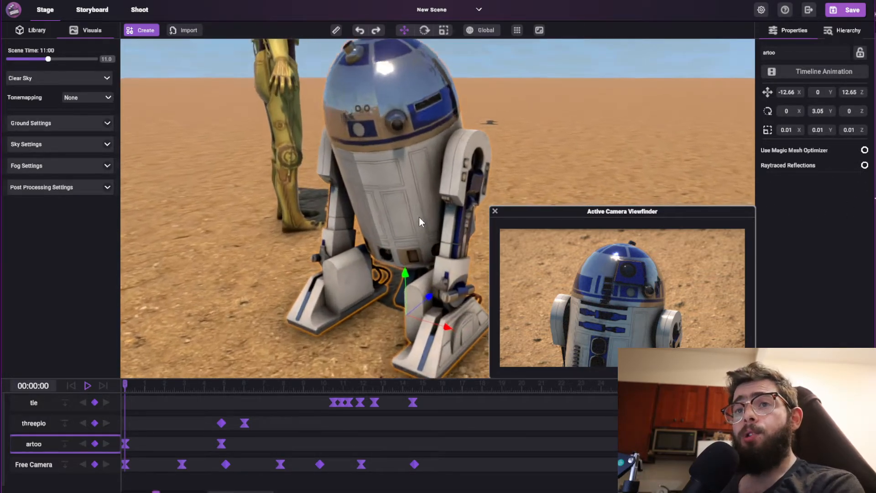
{"action": "left_click_drag", "start_coordinate": [348, 202], "coordinate": [557, 205]}
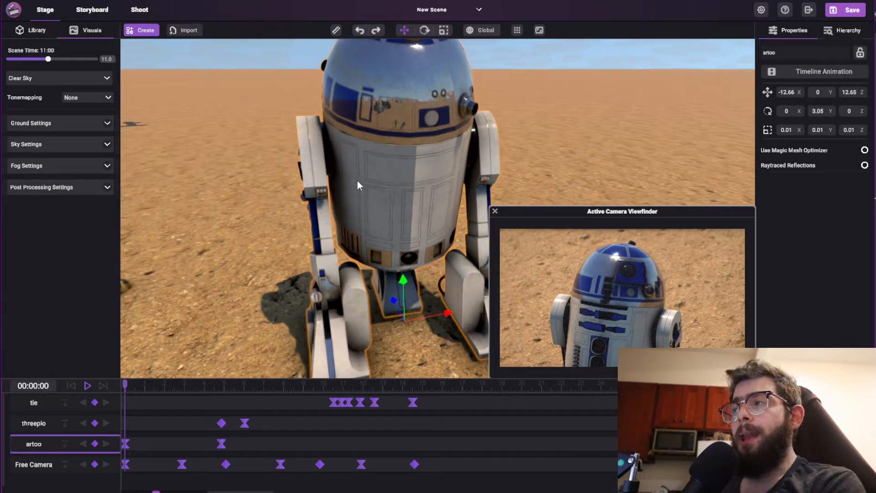
{"action": "left_click_drag", "start_coordinate": [376, 176], "coordinate": [391, 238]}
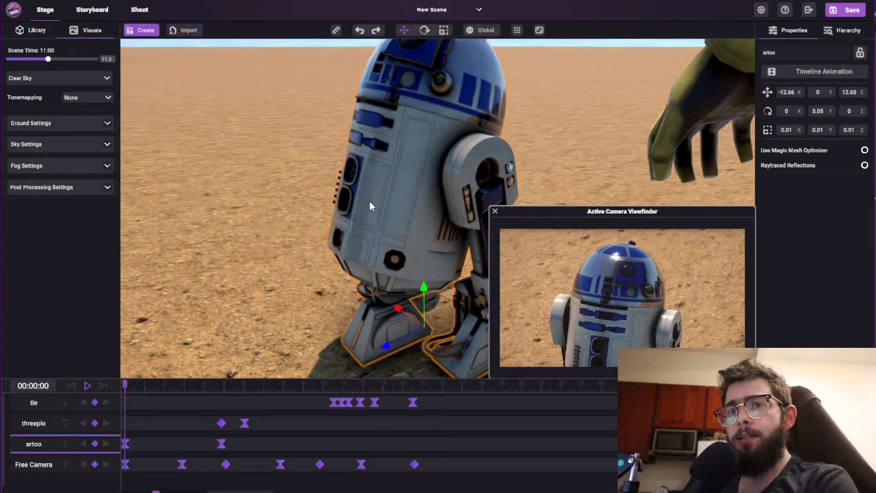
{"action": "left_click_drag", "start_coordinate": [381, 195], "coordinate": [421, 209]}
{"action": "scroll", "coordinate": [420, 209], "scroll_direction": "up", "scroll_amount": 4}
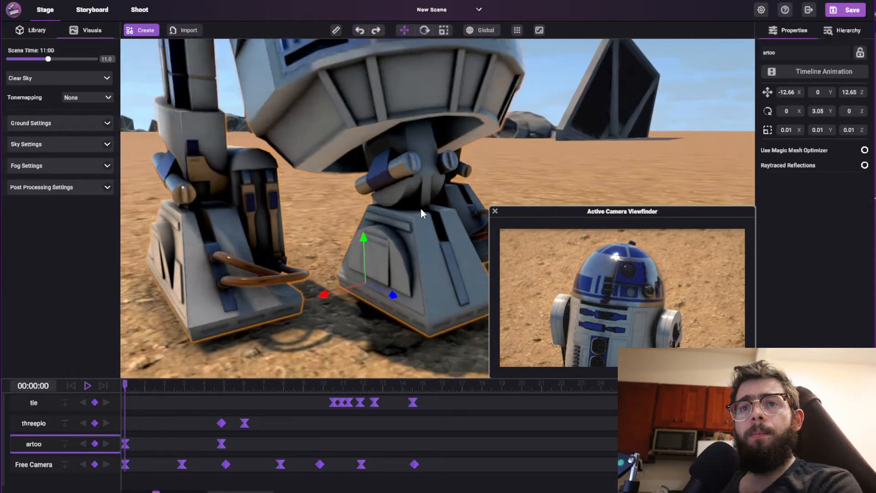
Turn on Raytraced Reflections for the blue-and-white droid and view its feet and lower body from the side.
{"action": "scroll", "coordinate": [420, 209], "scroll_direction": "down", "scroll_amount": 2}
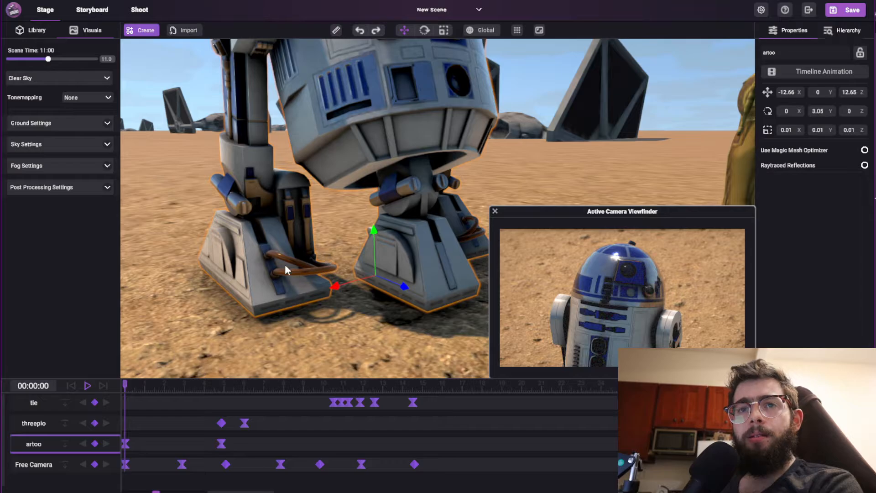
{"action": "left_click", "coordinate": [865, 166]}
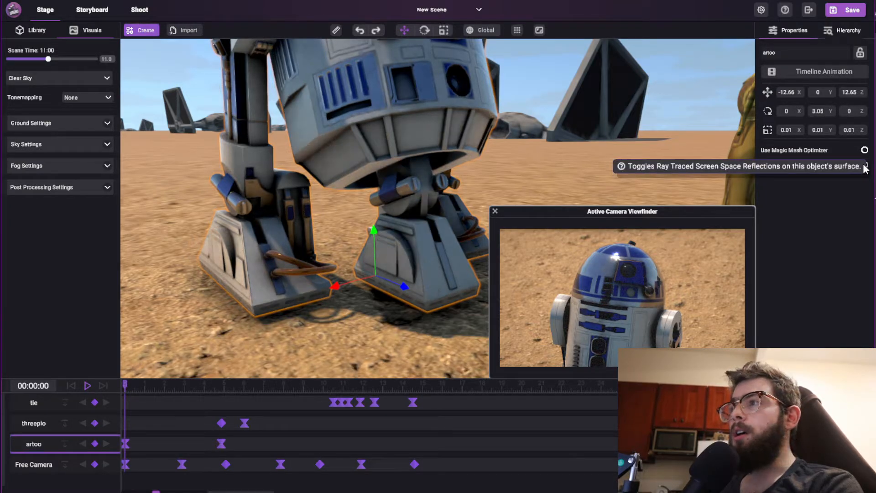
{"action": "right_click_drag", "start_coordinate": [188, 149], "coordinate": [379, 67]}
{"action": "key", "text": "w"}
{"action": "key", "text": "s"}
{"action": "key", "text": "w"}
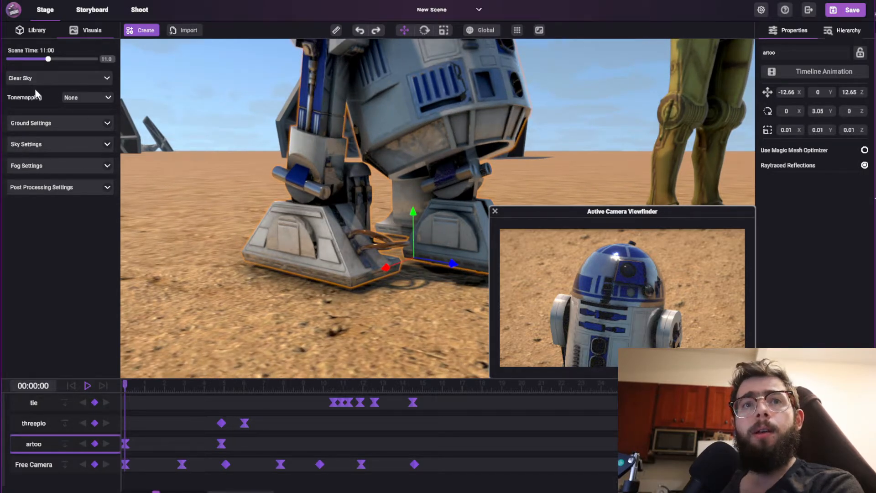
Change the ground material to the bright green one from the Colors category.
{"action": "left_click", "coordinate": [108, 121]}
{"action": "left_click", "coordinate": [83, 146]}
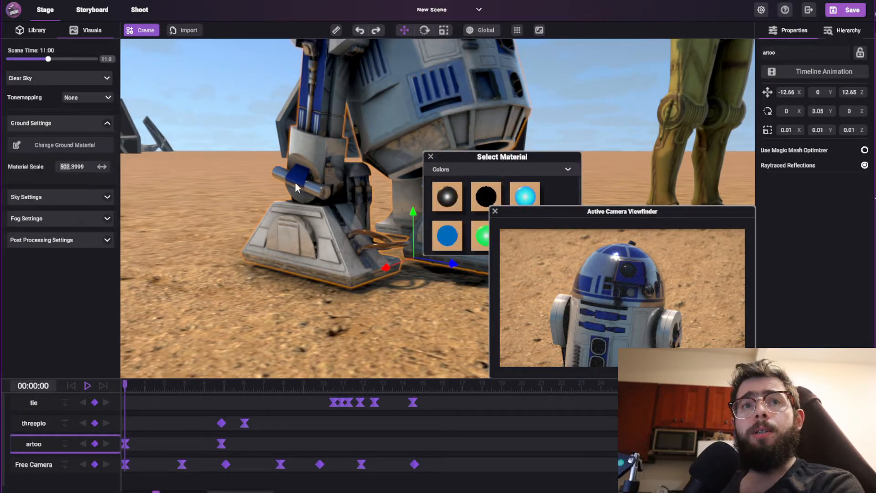
{"action": "left_click", "coordinate": [482, 237]}
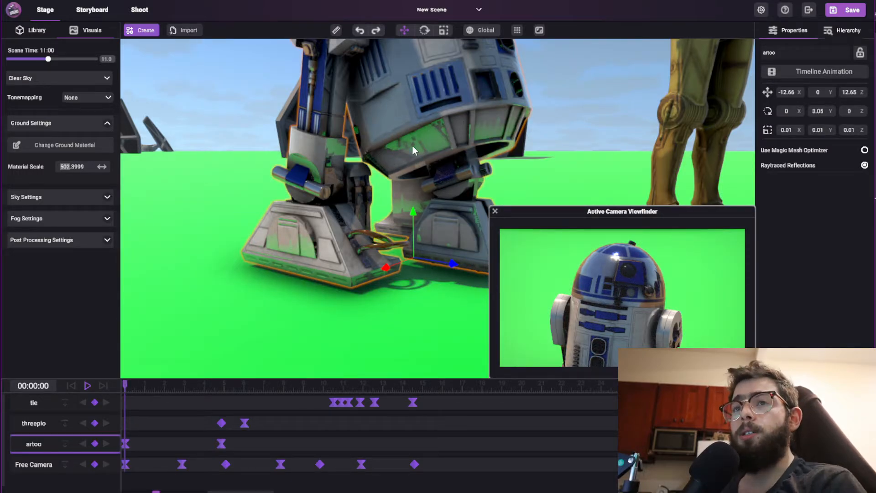
{"action": "left_click", "coordinate": [107, 126]}
Examine the green ground's reflections on the blue-and-white droid, from its feet up to its whole body and front.
{"action": "right_click_drag", "start_coordinate": [382, 150], "coordinate": [380, 175]}
{"action": "scroll", "coordinate": [360, 158], "scroll_direction": "down", "scroll_amount": 3}
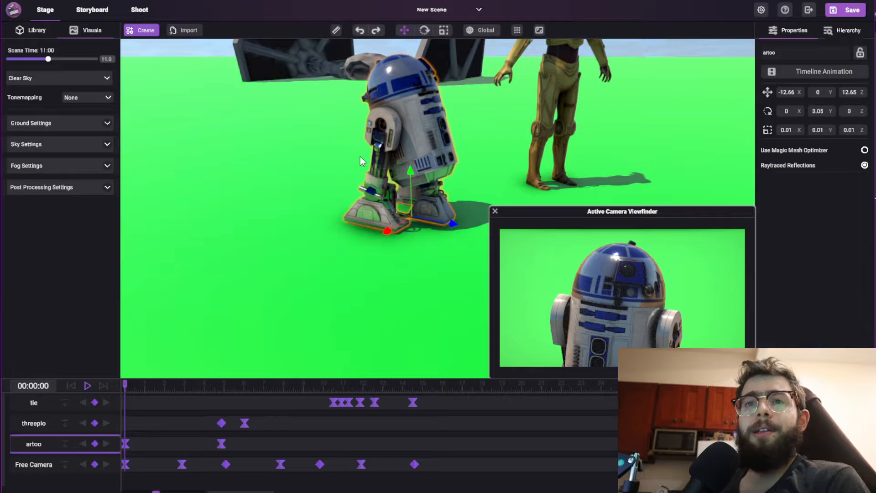
{"action": "scroll", "coordinate": [362, 163], "scroll_direction": "up", "scroll_amount": 3}
{"action": "scroll", "coordinate": [370, 170], "scroll_direction": "up", "scroll_amount": 1}
{"action": "scroll", "coordinate": [368, 166], "scroll_direction": "up", "scroll_amount": 3}
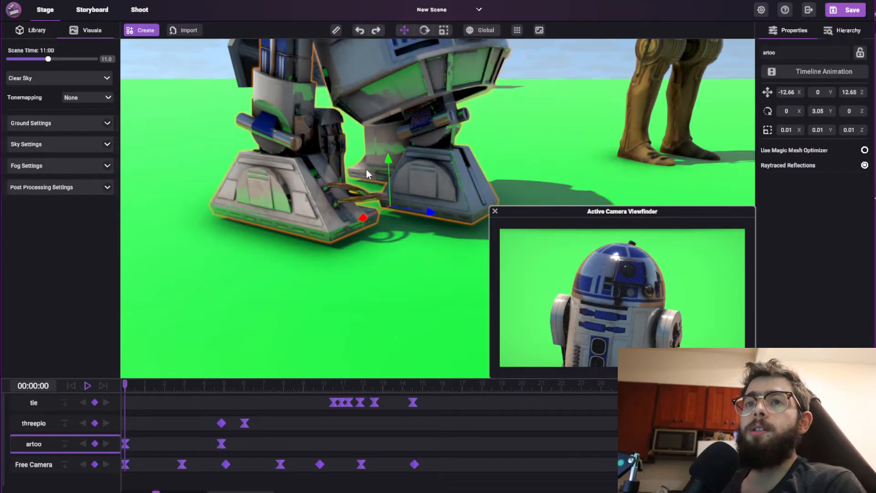
{"action": "right_click_drag", "start_coordinate": [366, 170], "coordinate": [361, 160]}
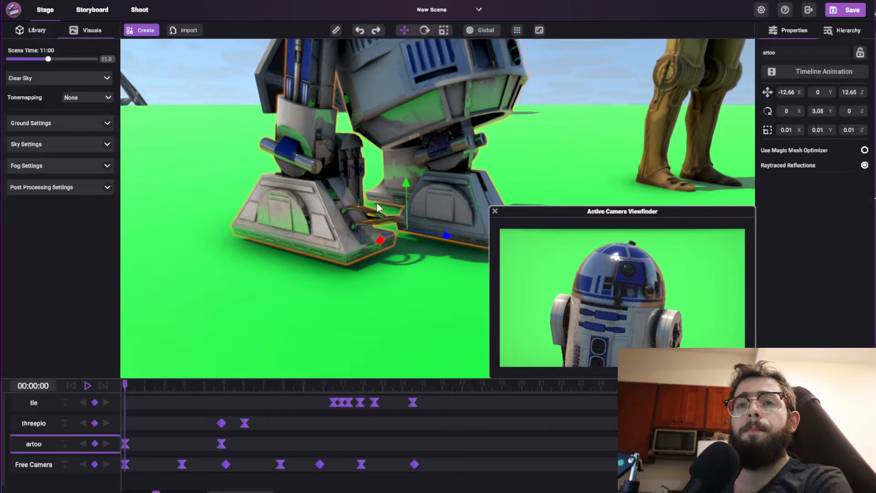
{"action": "scroll", "coordinate": [393, 154], "scroll_direction": "down", "scroll_amount": 5}
{"action": "scroll", "coordinate": [387, 168], "scroll_direction": "down", "scroll_amount": 1}
{"action": "scroll", "coordinate": [387, 168], "scroll_direction": "up", "scroll_amount": 5}
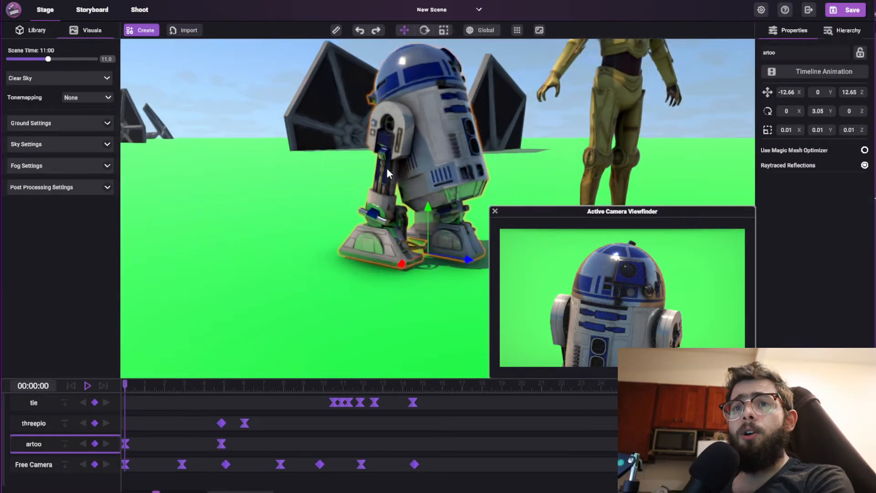
{"action": "middle_click_drag", "start_coordinate": [387, 168], "coordinate": [362, 212]}
{"action": "scroll", "coordinate": [381, 219], "scroll_direction": "down", "scroll_amount": 5}
{"action": "scroll", "coordinate": [373, 217], "scroll_direction": "up", "scroll_amount": 4}
{"action": "left_click", "coordinate": [863, 165]}
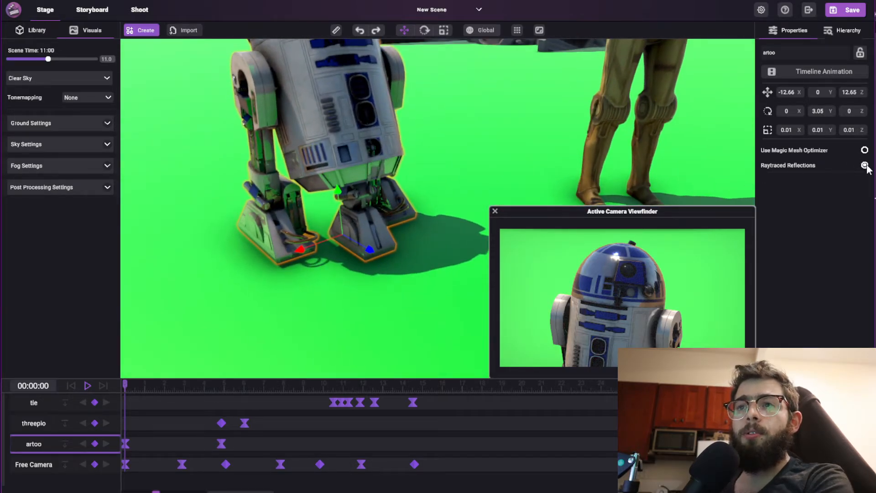
Select the gold droid and turn on its Raytraced Reflections.
{"action": "scroll", "coordinate": [497, 139], "scroll_direction": "down", "scroll_amount": 3}
{"action": "middle_click_drag", "start_coordinate": [497, 139], "coordinate": [402, 127]}
{"action": "scroll", "coordinate": [399, 126], "scroll_direction": "up", "scroll_amount": 3}
{"action": "left_click", "coordinate": [414, 157]}
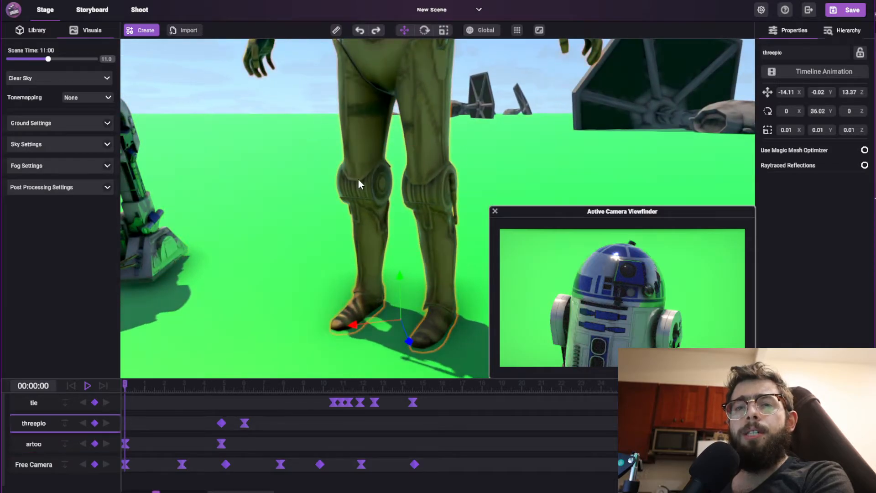
{"action": "scroll", "coordinate": [388, 189], "scroll_direction": "up", "scroll_amount": 3}
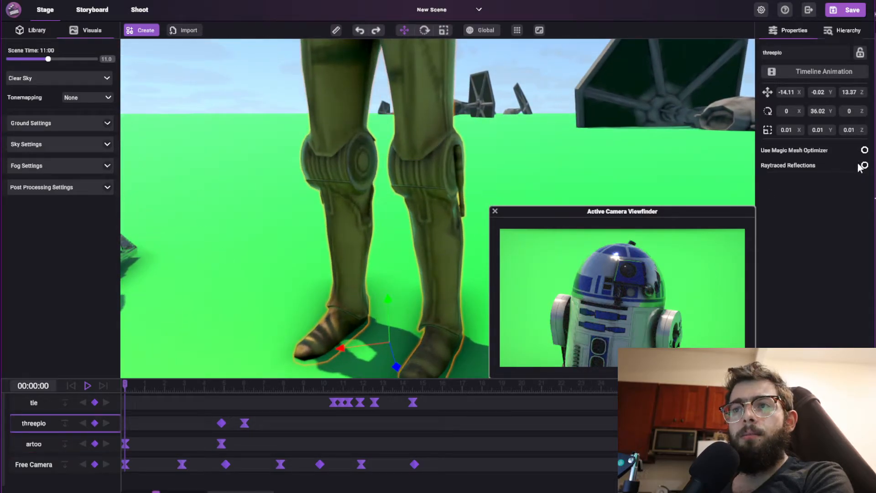
{"action": "left_click", "coordinate": [864, 165]}
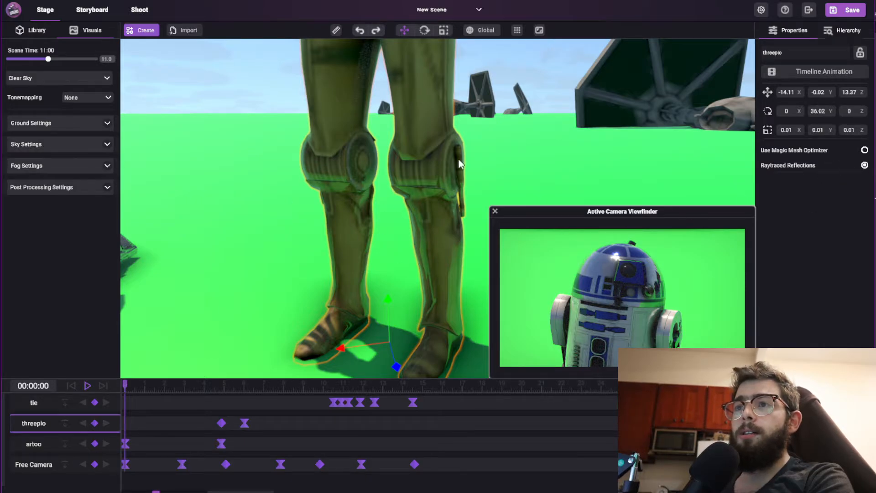
Move the gold droid closer to the blue-and-white droid, to about X -13.58 and Z 13.34.
{"action": "mouse_move", "coordinate": [47, 59]}
{"action": "left_mouse_down"}
{"action": "mouse_move", "coordinate": [66, 59]}
{"action": "mouse_move", "coordinate": [48, 64]}
{"action": "left_mouse_up"}
{"action": "right_click_drag", "start_coordinate": [370, 134], "coordinate": [430, 210]}
{"action": "key", "text": "s"}
{"action": "left_click_drag", "start_coordinate": [383, 229], "coordinate": [259, 245]}
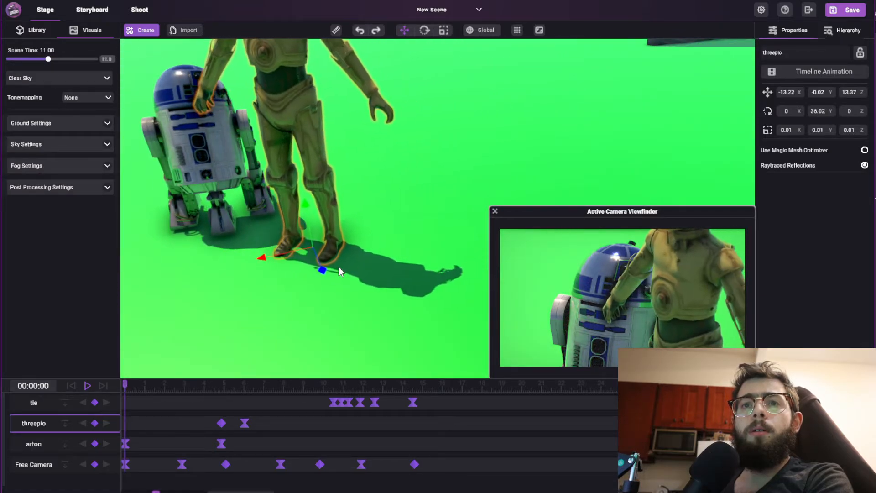
{"action": "left_click_drag", "start_coordinate": [323, 269], "coordinate": [341, 240]}
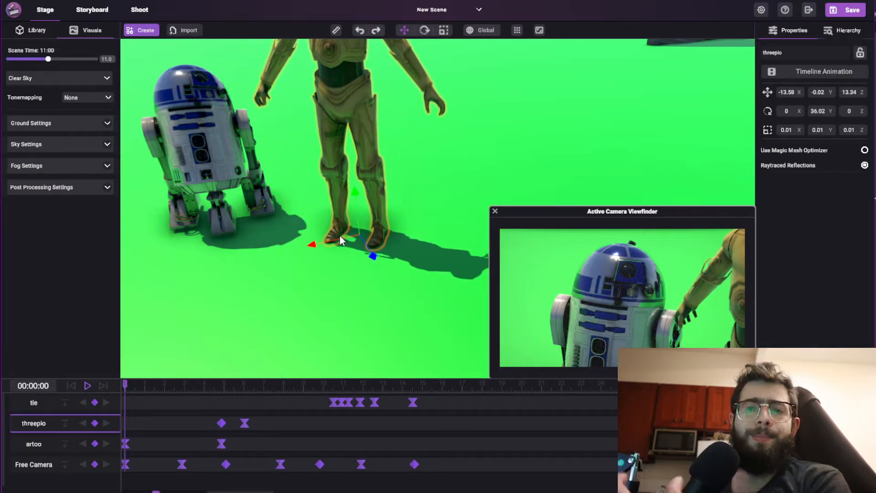
Examine the reflections on both droids in the stage view, with the active camera viewfinder closed.
{"action": "right_click_drag", "start_coordinate": [294, 216], "coordinate": [277, 157]}
{"action": "key", "text": "w"}
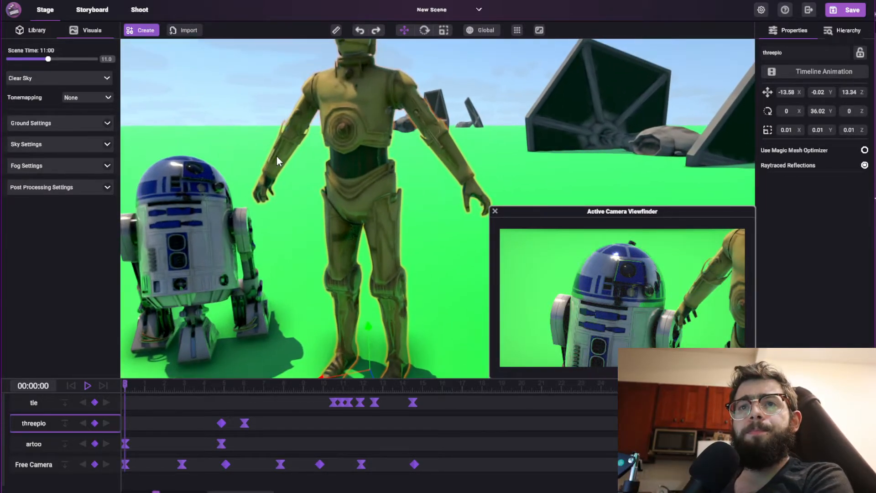
{"action": "key", "text": "s"}
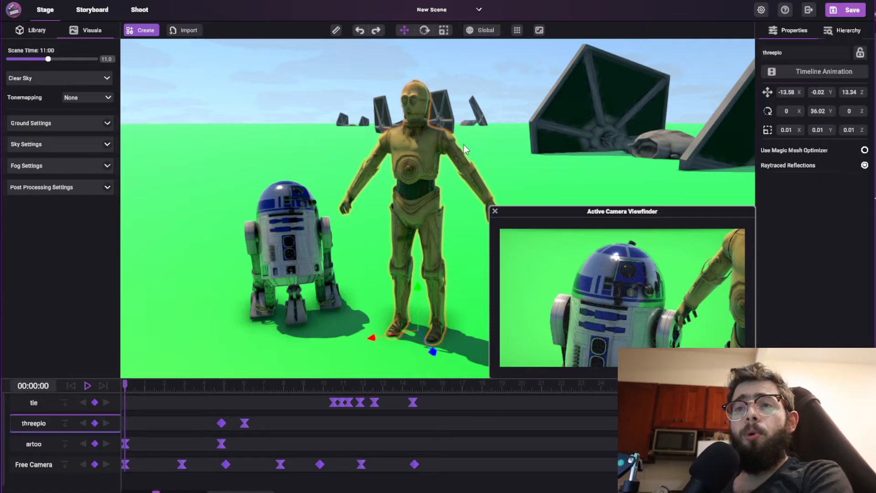
{"action": "right_click_drag", "start_coordinate": [461, 145], "coordinate": [465, 149]}
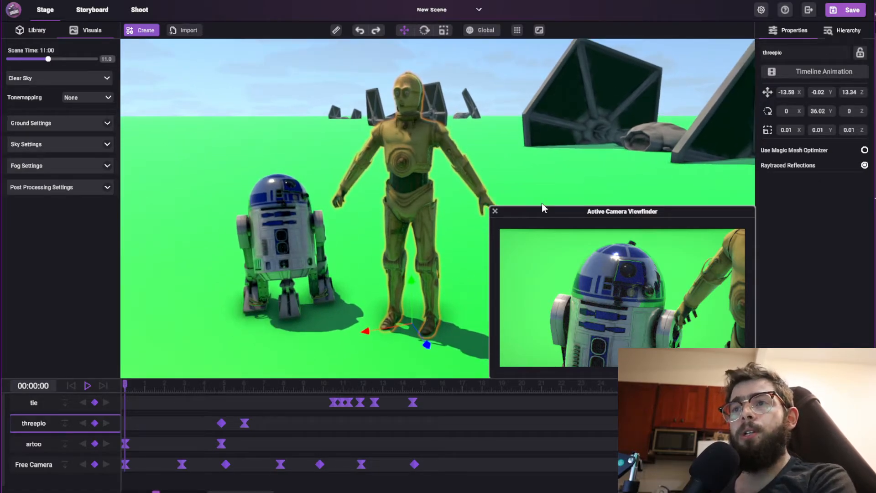
{"action": "left_click", "coordinate": [495, 211]}
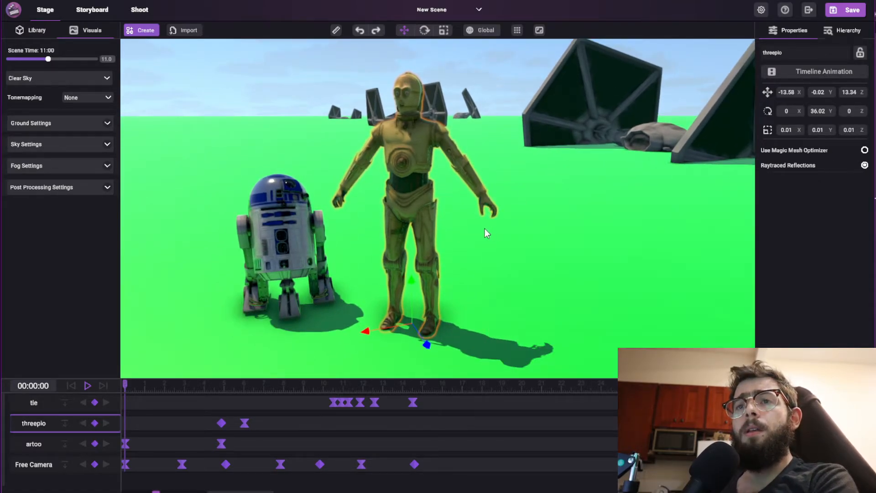
{"action": "right_click_drag", "start_coordinate": [485, 229], "coordinate": [463, 214]}
{"action": "key", "text": "s"}
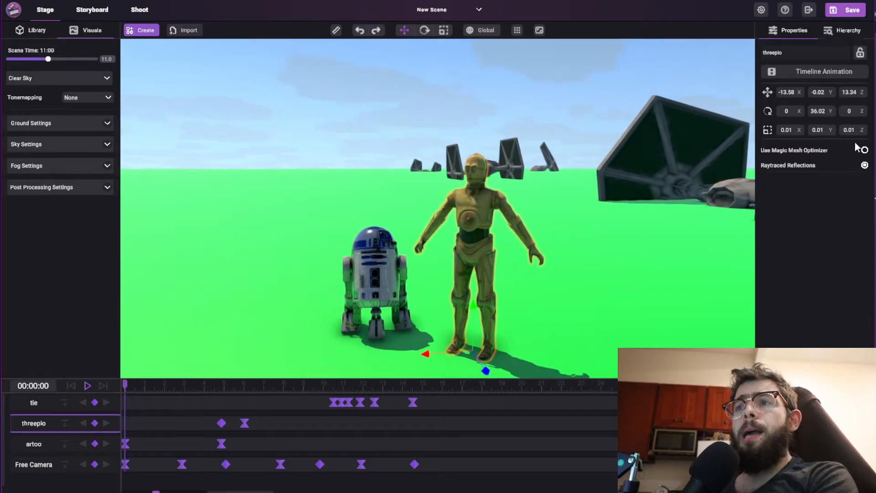
Delete the gold droid from the scene and centre the stage view on the blue-and-white droid.
{"action": "right_click_drag", "start_coordinate": [523, 262], "coordinate": [539, 297]}
{"action": "key", "text": "e"}
{"action": "key", "text": "w"}
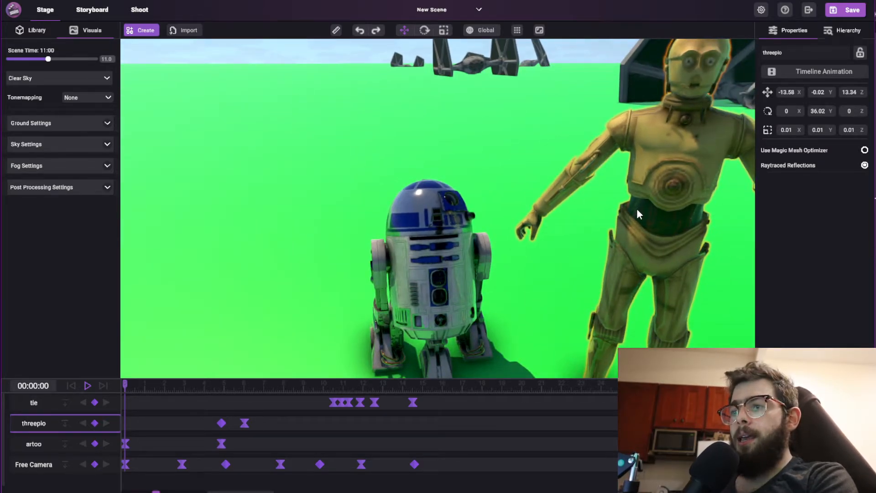
{"action": "right_click_drag", "start_coordinate": [501, 157], "coordinate": [510, 158]}
{"action": "left_click", "coordinate": [509, 158]}
{"action": "left_click", "coordinate": [628, 139]}
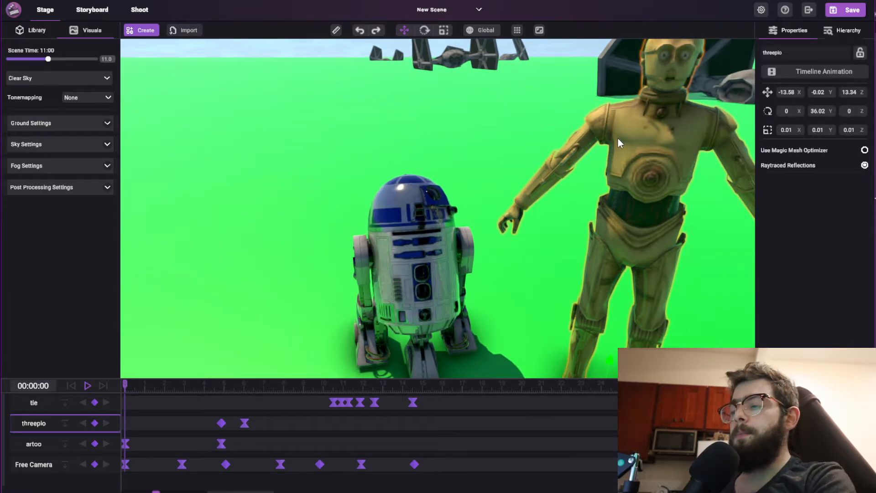
{"action": "key", "text": "Delete"}
{"action": "right_click_drag", "start_coordinate": [484, 213], "coordinate": [465, 253]}
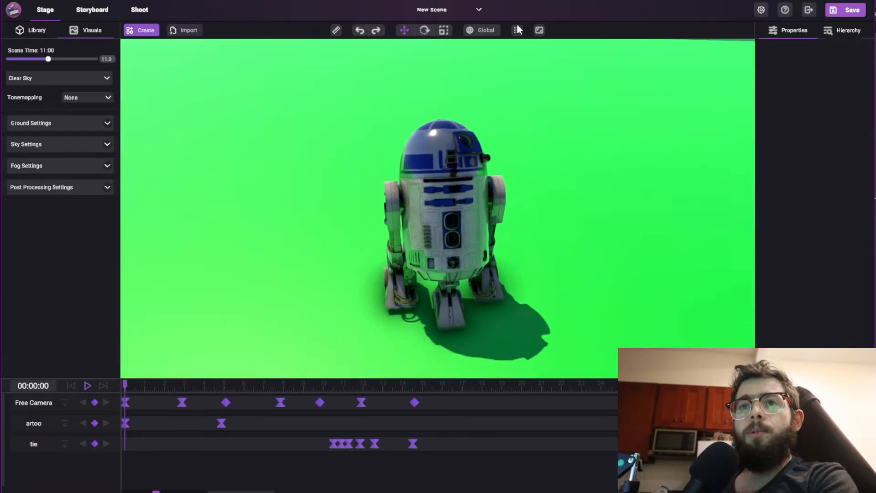
Reopen the active camera viewfinder clear of the droid and turn on Use Magic Mesh Optimizer for the blue-and-white droid.
{"action": "left_click", "coordinate": [539, 30]}
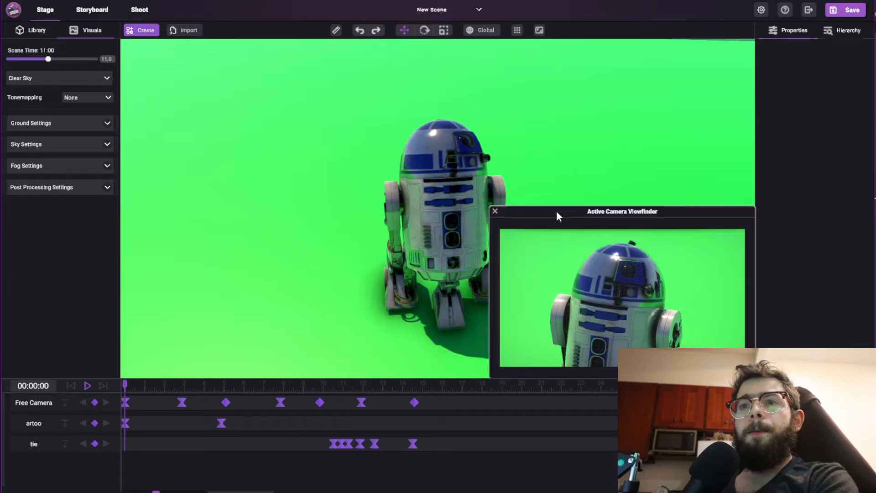
{"action": "left_click_drag", "start_coordinate": [557, 214], "coordinate": [44, 47]}
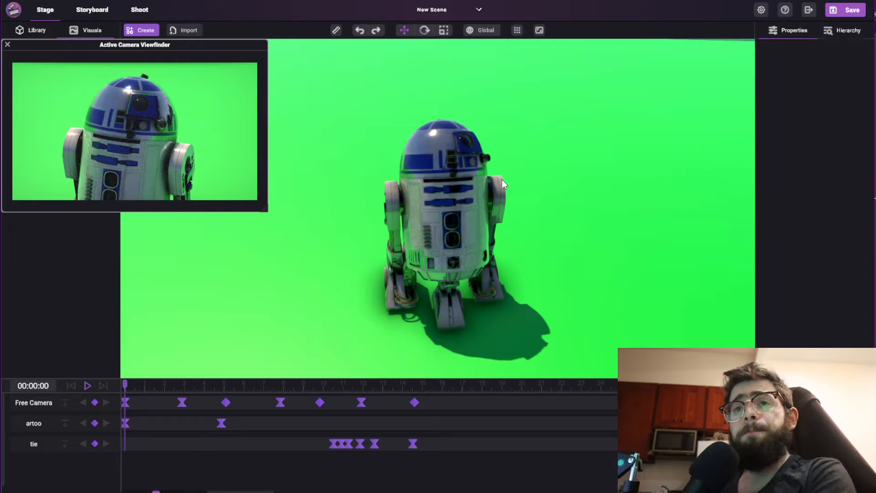
{"action": "left_click", "coordinate": [434, 195]}
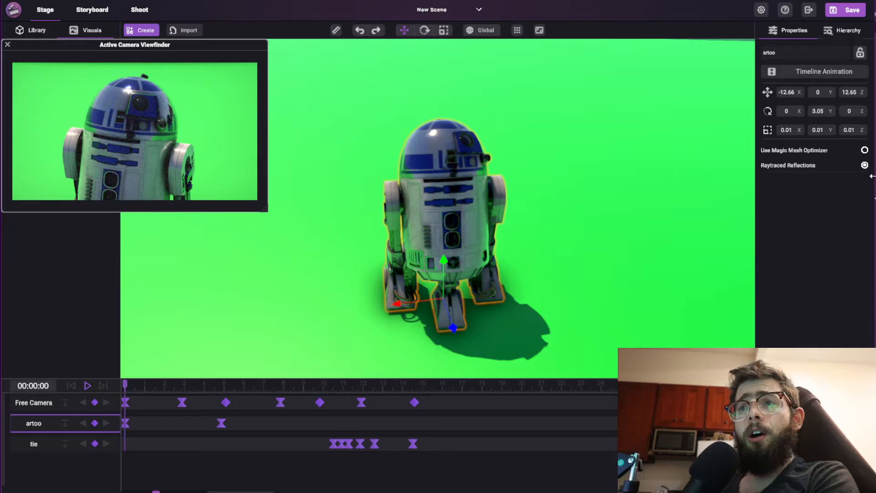
{"action": "left_click", "coordinate": [865, 150]}
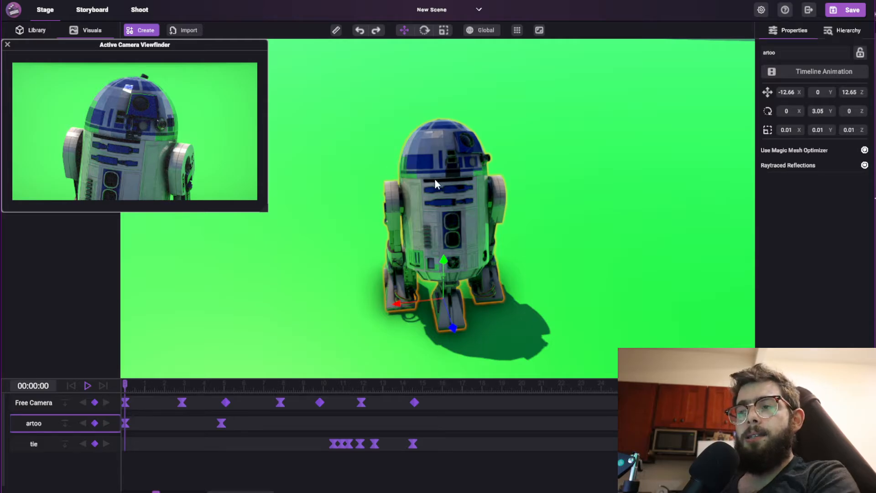
Enlarge the viewfinder and examine the droid's mesh detail in it while pulling the stage view farther and farther back.
{"action": "right_click_drag", "start_coordinate": [428, 179], "coordinate": [463, 174]}
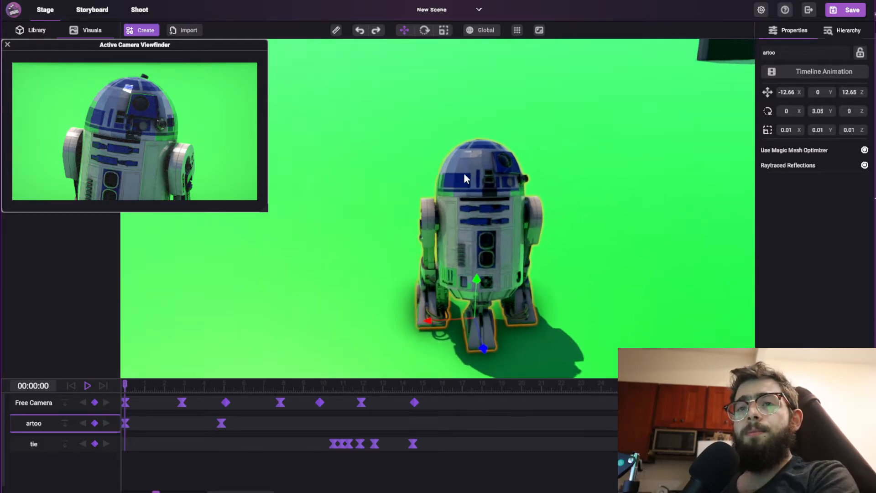
{"action": "scroll", "coordinate": [465, 175], "scroll_direction": "down", "scroll_amount": 4}
{"action": "scroll", "coordinate": [466, 230], "scroll_direction": "down", "scroll_amount": 6}
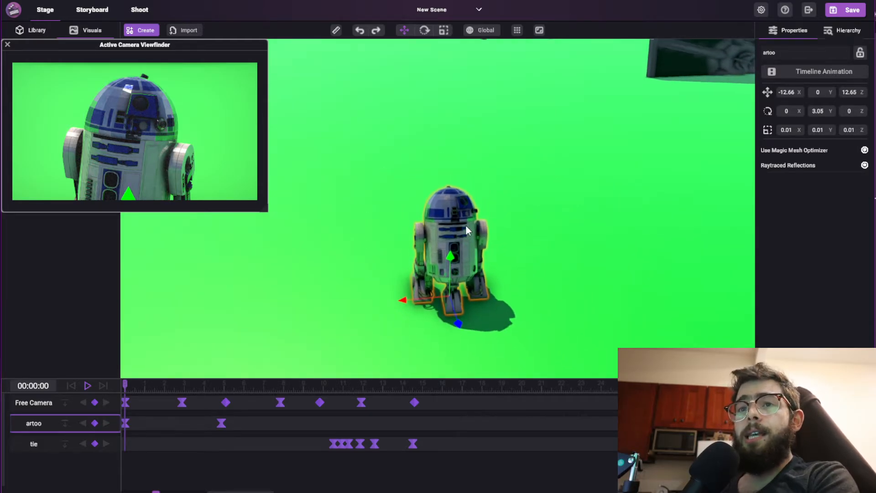
{"action": "scroll", "coordinate": [466, 225], "scroll_direction": "down", "scroll_amount": 5}
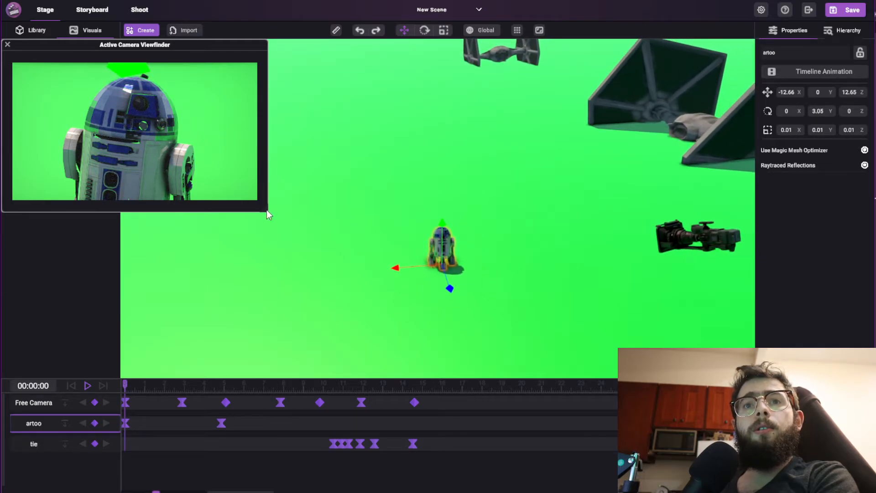
{"action": "left_click_drag", "start_coordinate": [268, 211], "coordinate": [484, 356]}
{"action": "scroll", "coordinate": [566, 208], "scroll_direction": "down", "scroll_amount": 5}
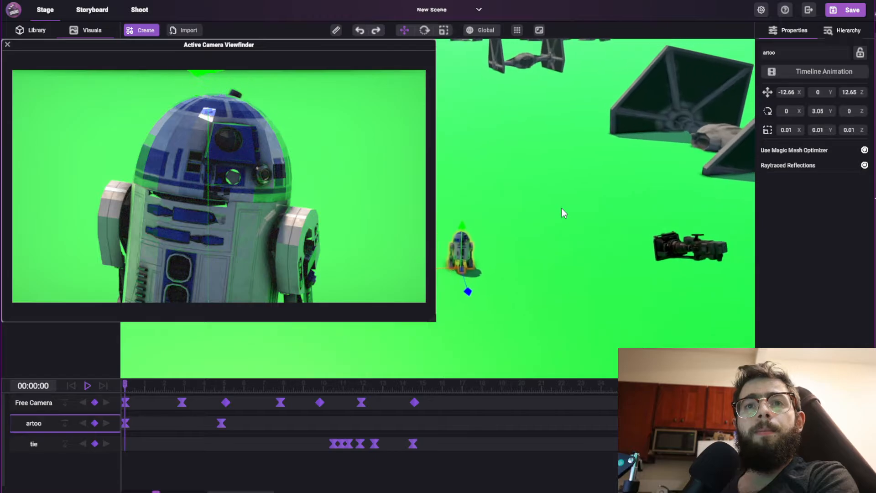
{"action": "scroll", "coordinate": [561, 209], "scroll_direction": "down", "scroll_amount": 4}
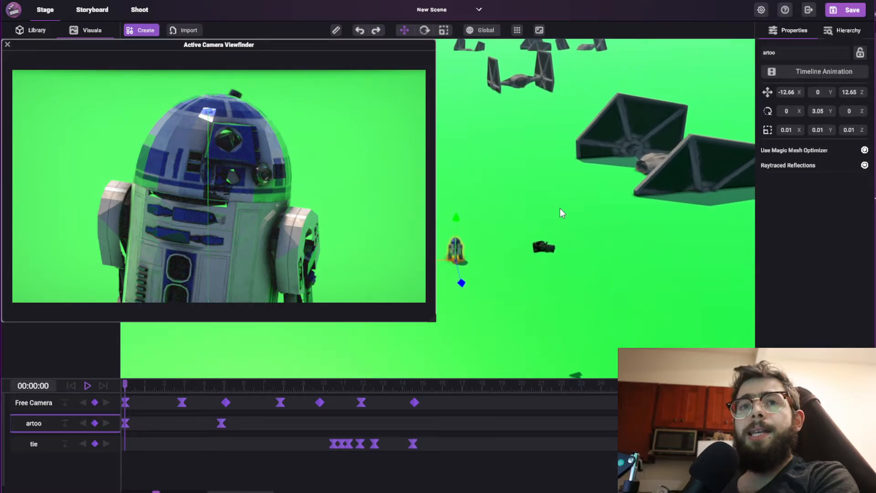
{"action": "scroll", "coordinate": [558, 208], "scroll_direction": "down", "scroll_amount": 4}
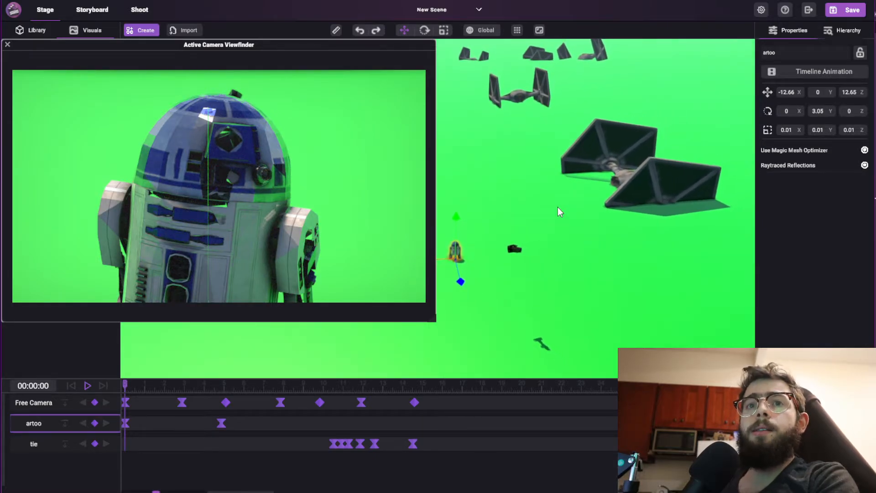
{"action": "scroll", "coordinate": [554, 204], "scroll_direction": "down", "scroll_amount": 3}
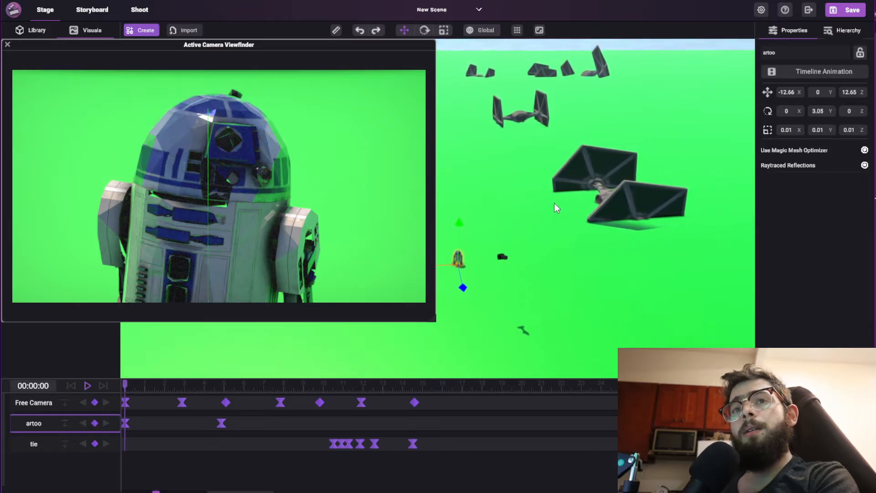
{"action": "right_click_drag", "start_coordinate": [505, 202], "coordinate": [522, 233]}
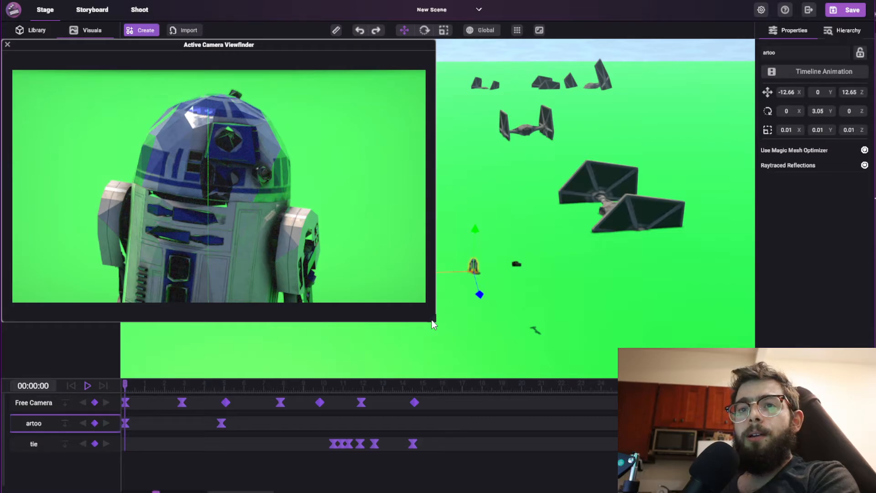
Shrink the active camera viewfinder and compare the droid's mesh detail while moving the stage view nearer and farther.
{"action": "left_click_drag", "start_coordinate": [434, 321], "coordinate": [335, 269]}
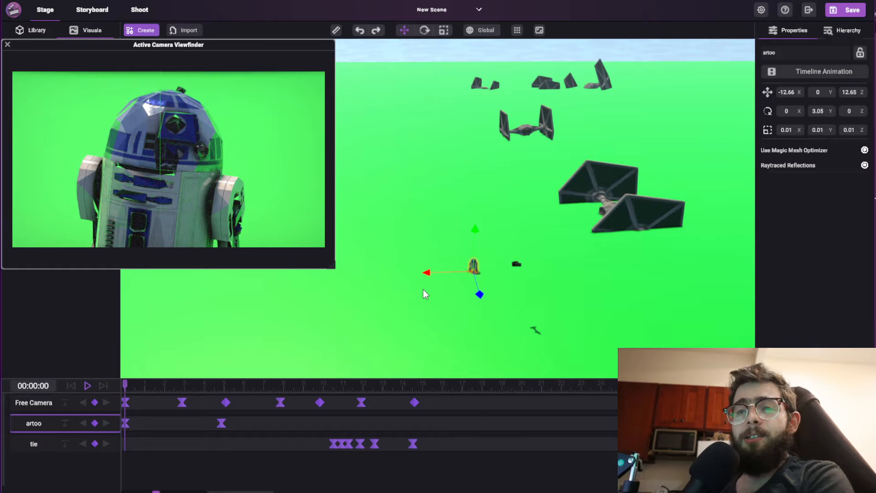
{"action": "scroll", "coordinate": [486, 273], "scroll_direction": "up", "scroll_amount": 4}
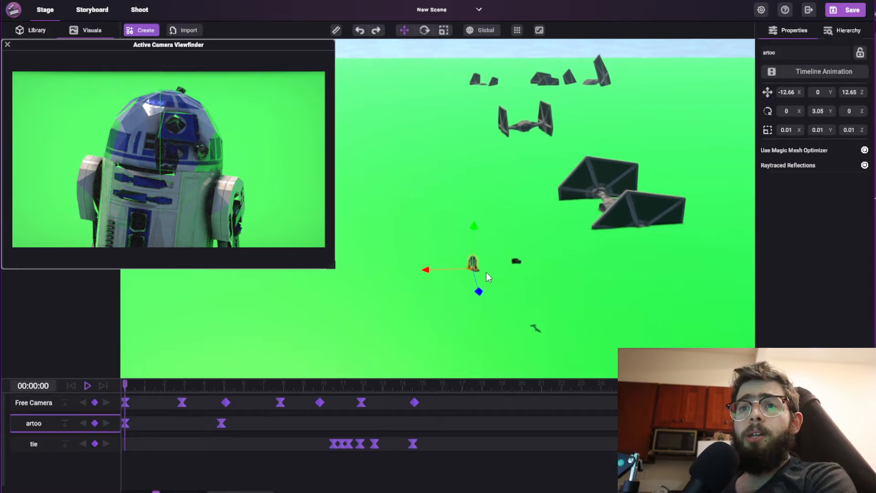
{"action": "scroll", "coordinate": [486, 272], "scroll_direction": "up", "scroll_amount": 5}
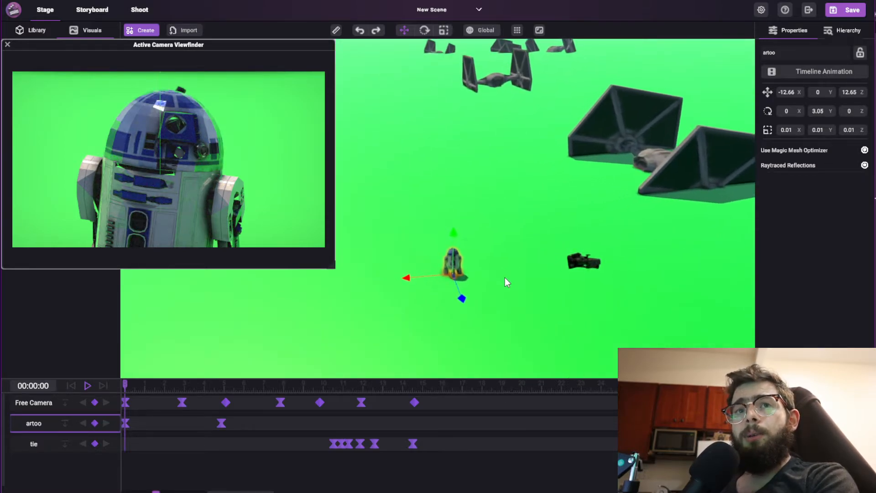
{"action": "scroll", "coordinate": [504, 278], "scroll_direction": "up", "scroll_amount": 6}
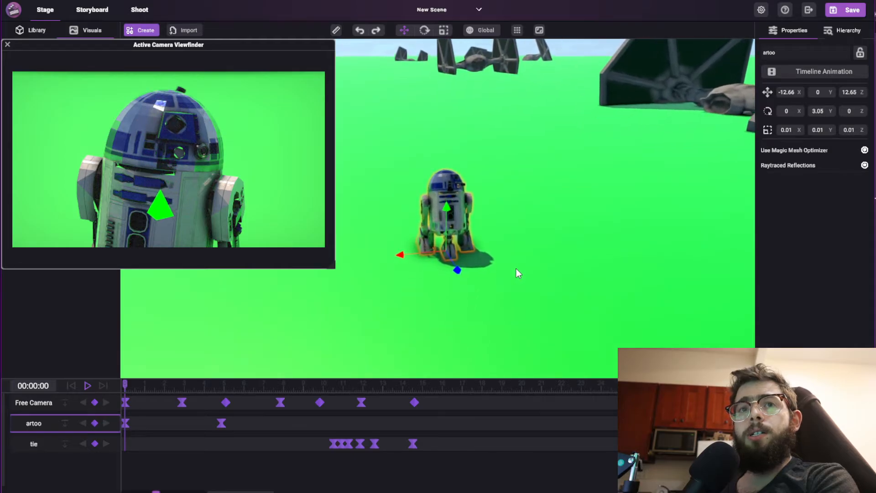
{"action": "scroll", "coordinate": [519, 264], "scroll_direction": "up", "scroll_amount": 7}
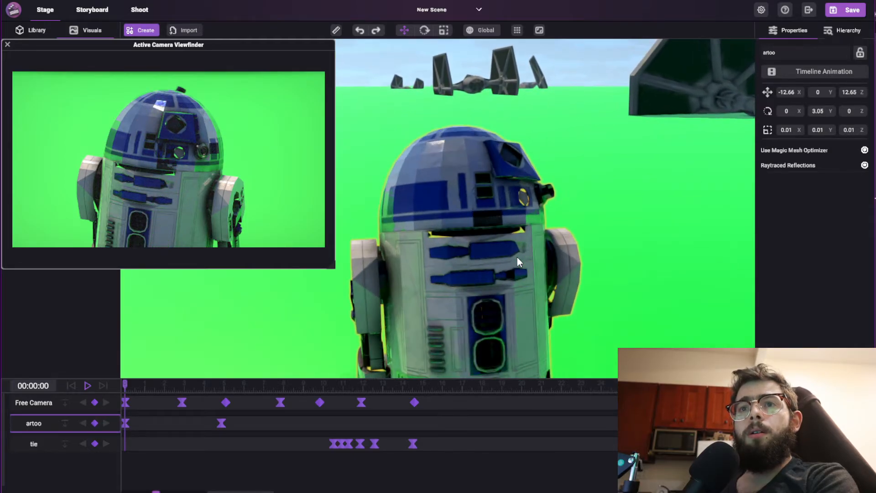
{"action": "scroll", "coordinate": [517, 257], "scroll_direction": "down", "scroll_amount": 2}
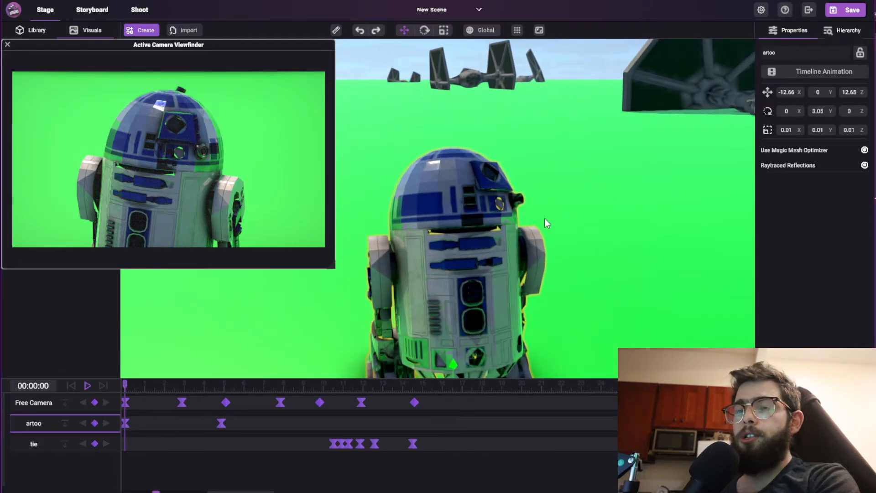
{"action": "scroll", "coordinate": [536, 242], "scroll_direction": "down", "scroll_amount": 8}
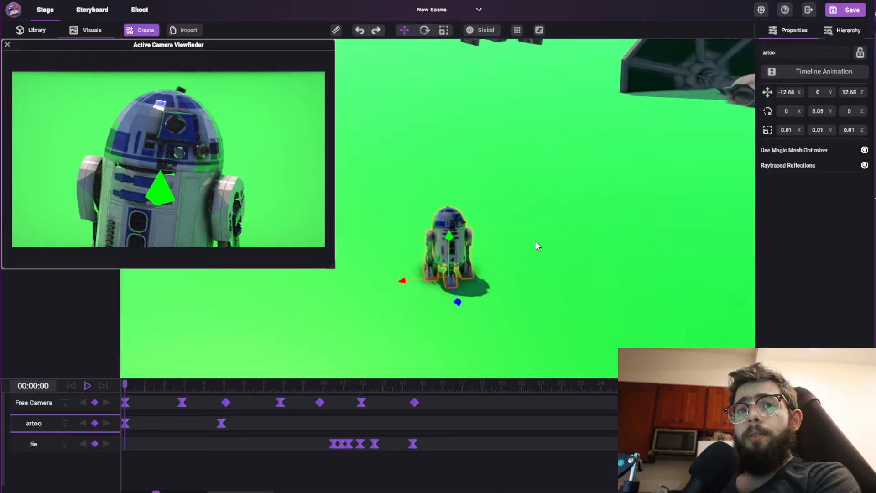
{"action": "scroll", "coordinate": [535, 241], "scroll_direction": "down", "scroll_amount": 3}
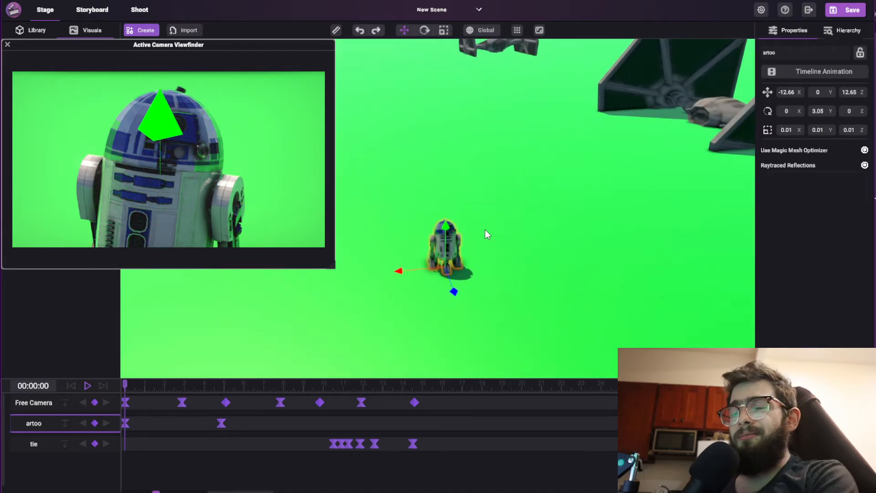
{"action": "scroll", "coordinate": [456, 227], "scroll_direction": "down", "scroll_amount": 4}
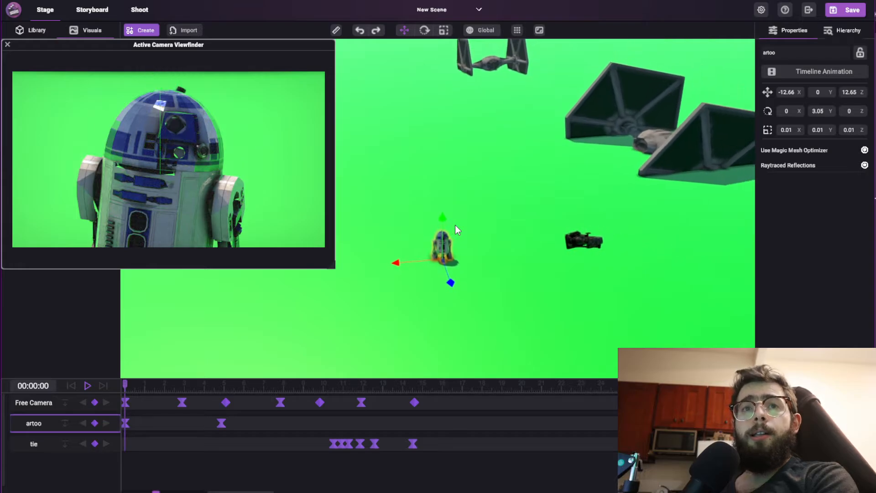
{"action": "scroll", "coordinate": [456, 226], "scroll_direction": "up", "scroll_amount": 6}
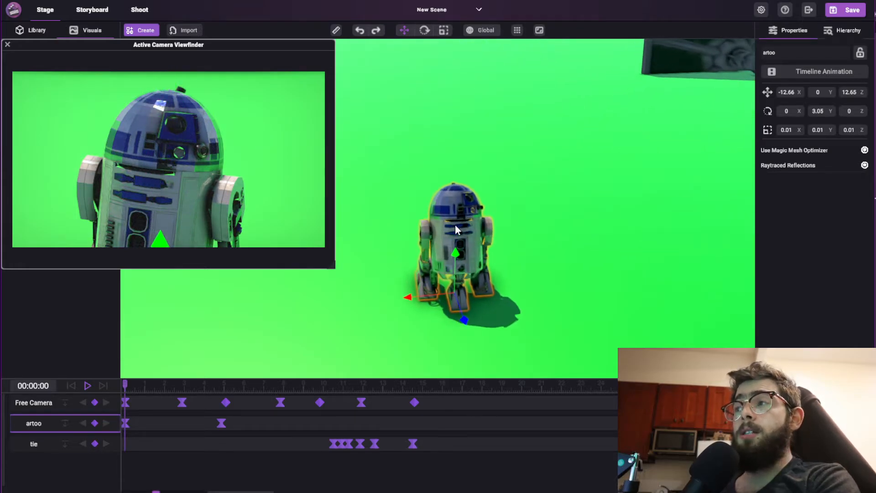
{"action": "right_click_drag", "start_coordinate": [590, 208], "coordinate": [588, 205]}
{"action": "scroll", "coordinate": [591, 201], "scroll_direction": "up", "scroll_amount": 2}
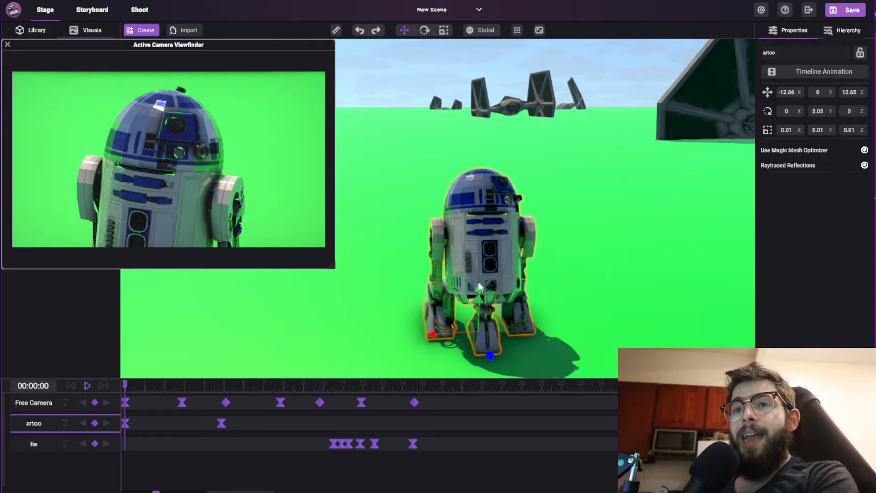
Close the viewfinder, then move the shooting view's camera in on the droid and set the focus on its dome.
{"action": "left_click_drag", "start_coordinate": [272, 46], "coordinate": [425, 90]}
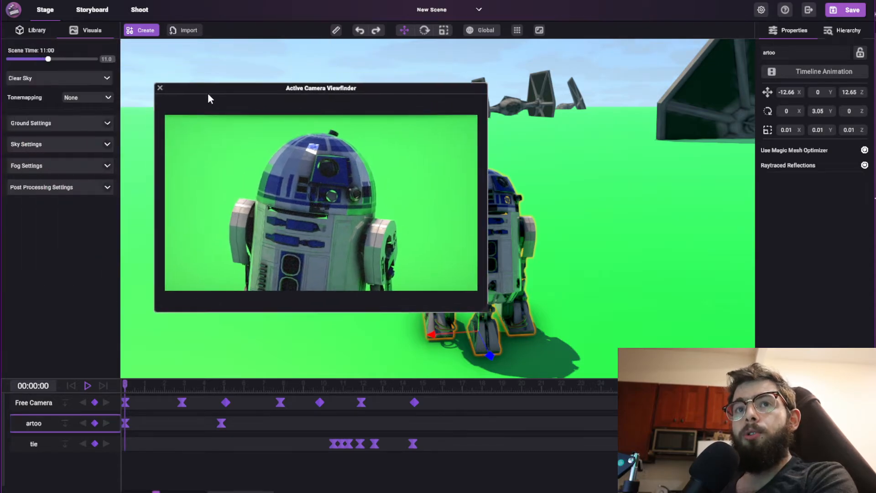
{"action": "left_click", "coordinate": [160, 88]}
{"action": "left_click", "coordinate": [140, 9]}
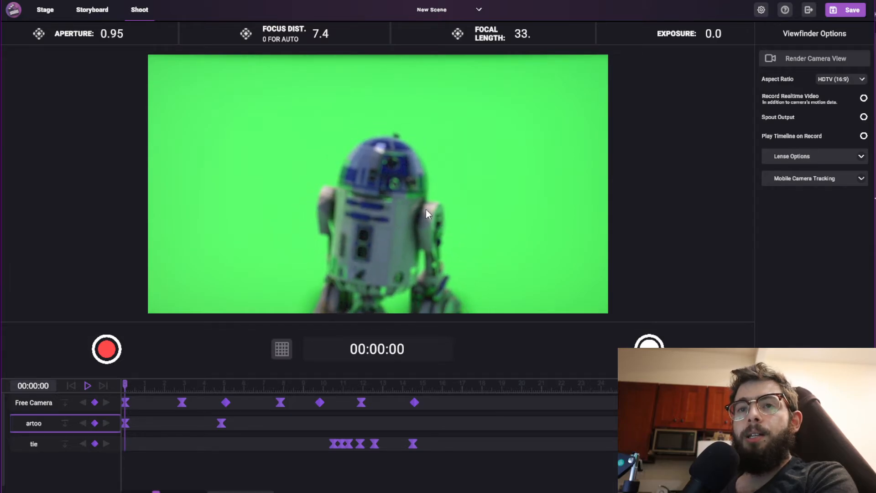
{"action": "left_click", "coordinate": [384, 206]}
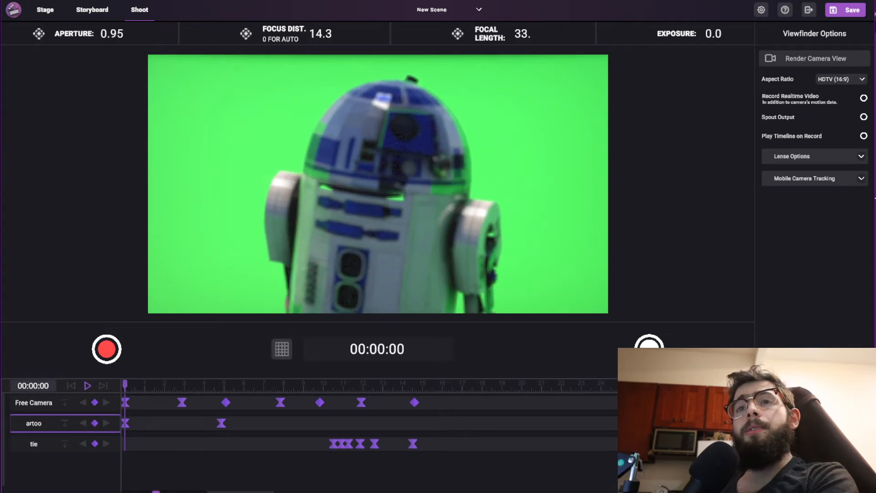
{"action": "left_click", "coordinate": [412, 176]}
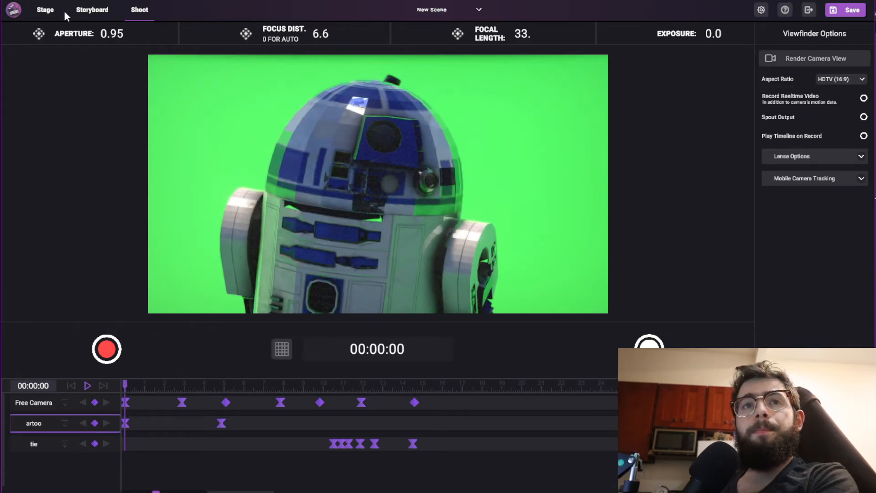
Return to the stage view and turn off Use Magic Mesh Optimizer for the droid, framing open ground beside it.
{"action": "left_click", "coordinate": [51, 15]}
{"action": "left_click", "coordinate": [491, 217]}
{"action": "middle_click_drag", "start_coordinate": [490, 217], "coordinate": [424, 223]}
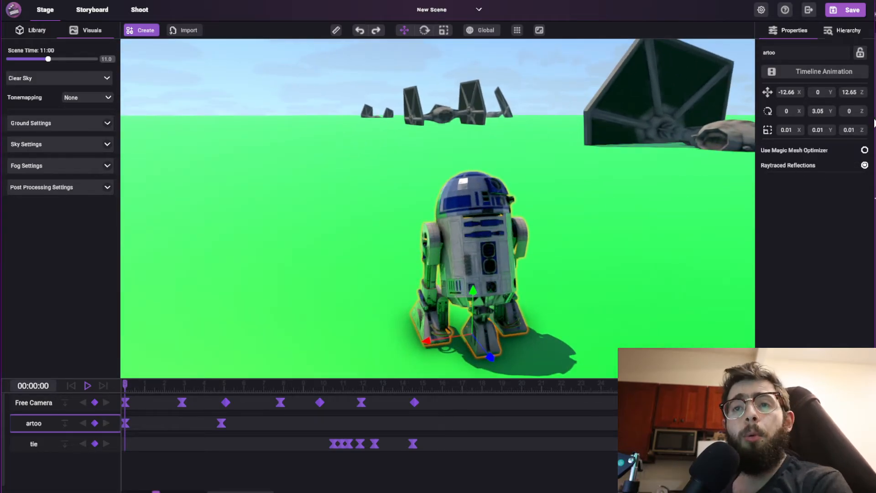
{"action": "key", "text": "s"}
{"action": "right_click_drag", "start_coordinate": [692, 132], "coordinate": [574, 149]}
{"action": "key", "text": "a"}
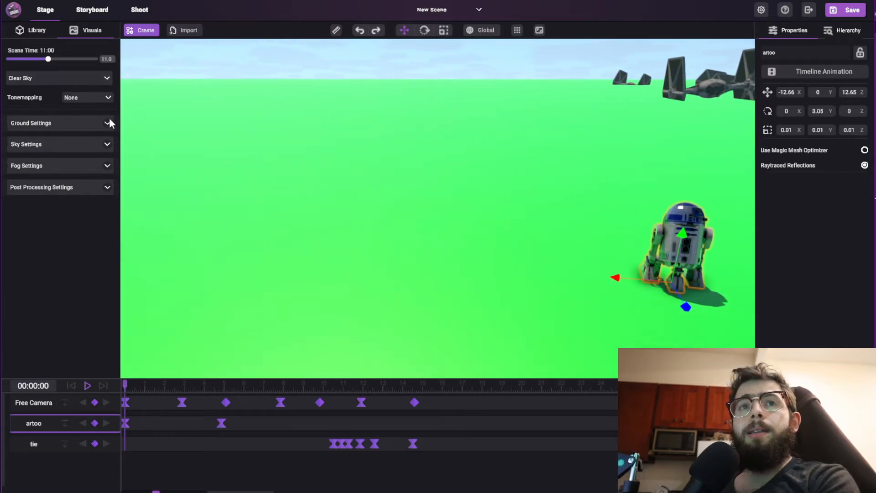
Set the scene time to 24:00, keeping the Clear Sky weather preset.
{"action": "left_click", "coordinate": [56, 79]}
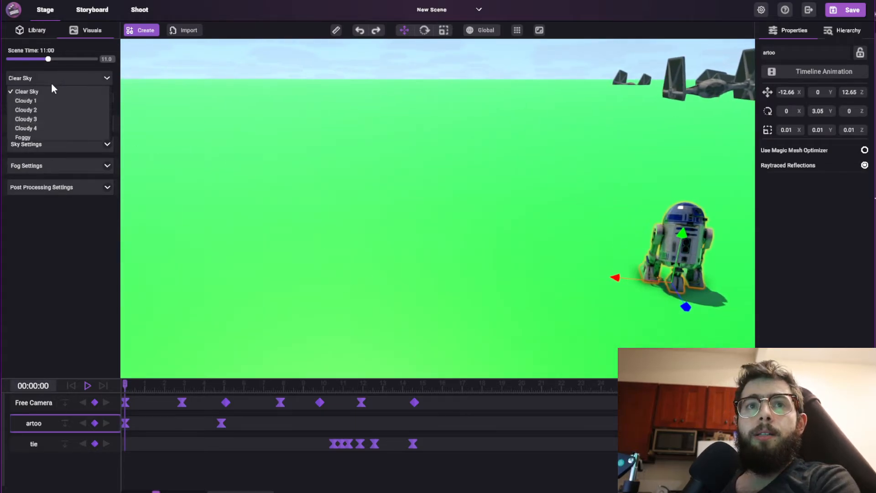
{"action": "left_click", "coordinate": [133, 67]}
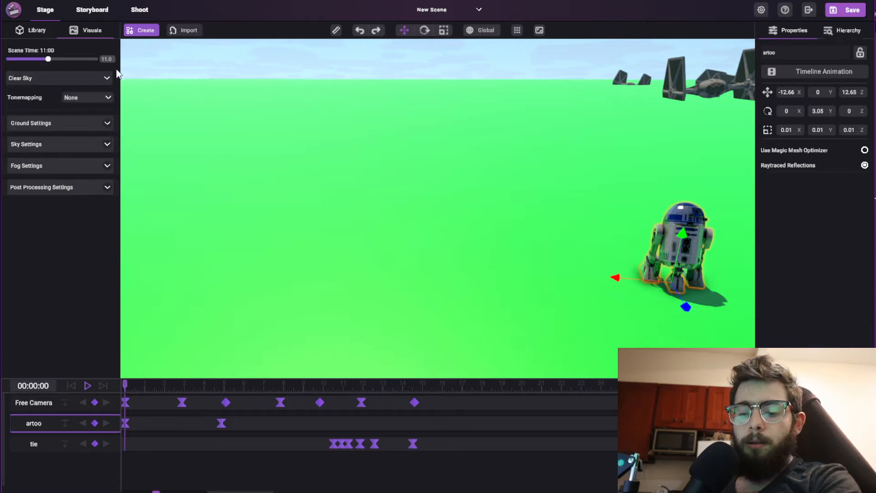
{"action": "left_click_drag", "start_coordinate": [47, 59], "coordinate": [100, 59]}
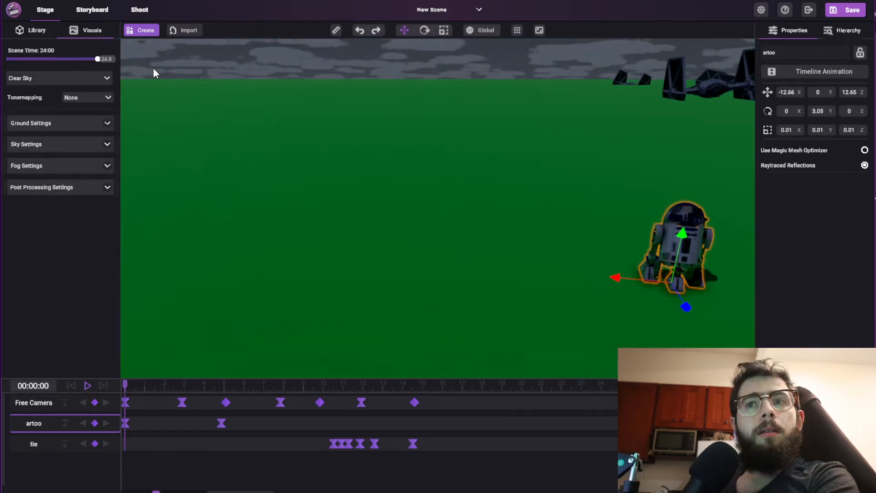
{"action": "left_click", "coordinate": [27, 80]}
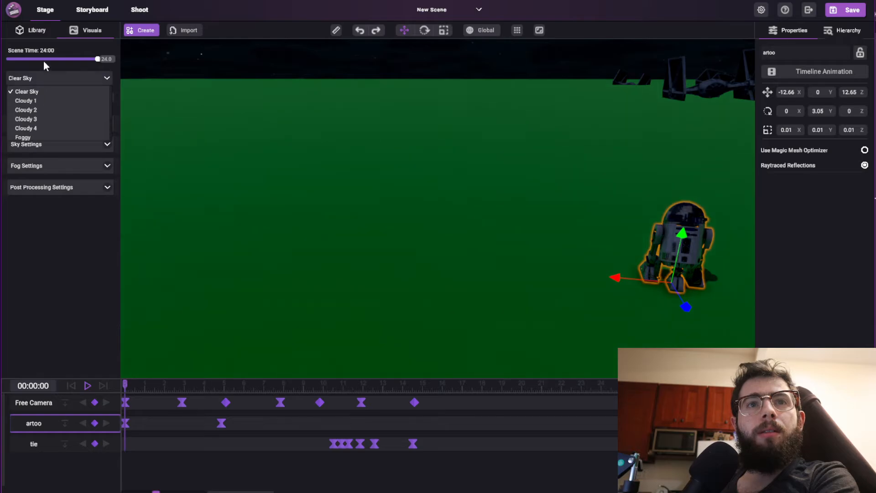
{"action": "left_click", "coordinate": [44, 64]}
{"action": "left_click", "coordinate": [50, 79]}
{"action": "left_click", "coordinate": [67, 94]}
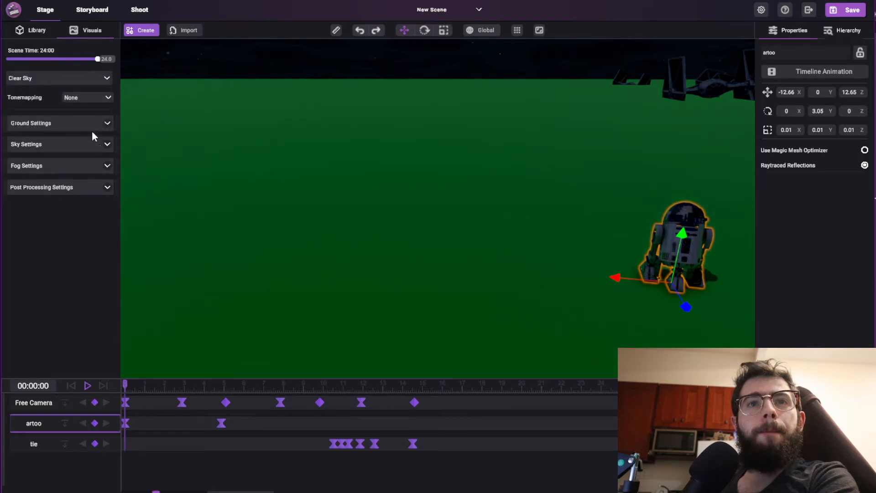
Replace the green ground with a dark soil material from the Ground category.
{"action": "left_click", "coordinate": [108, 123]}
{"action": "left_click", "coordinate": [80, 146]}
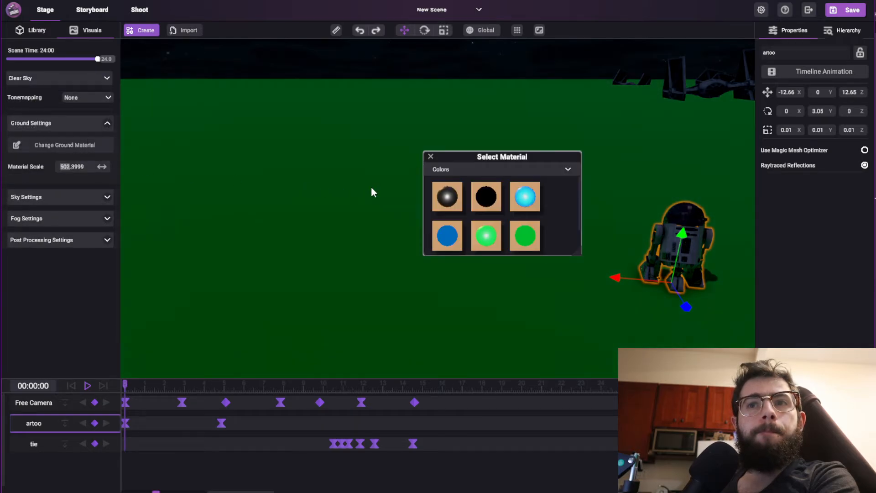
{"action": "left_click", "coordinate": [445, 170]}
{"action": "scroll", "coordinate": [442, 228], "scroll_direction": "down", "scroll_amount": 3}
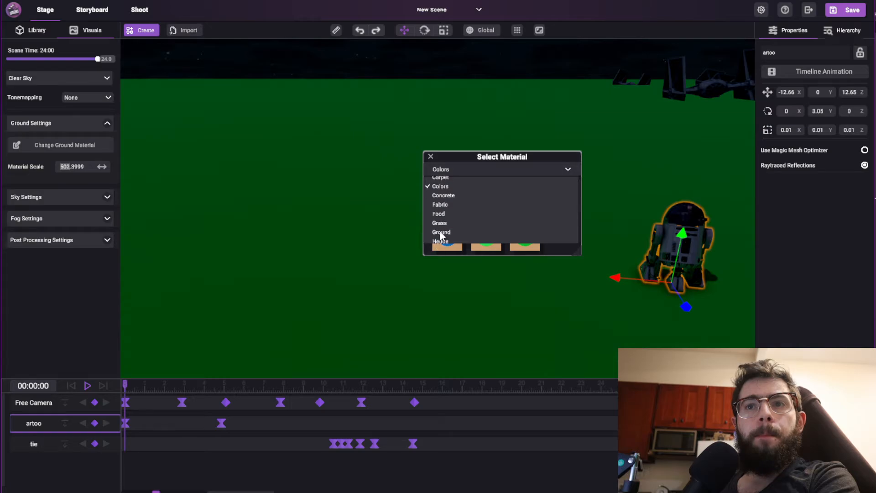
{"action": "left_click_drag", "start_coordinate": [578, 252], "coordinate": [659, 330]}
{"action": "left_click", "coordinate": [569, 244]}
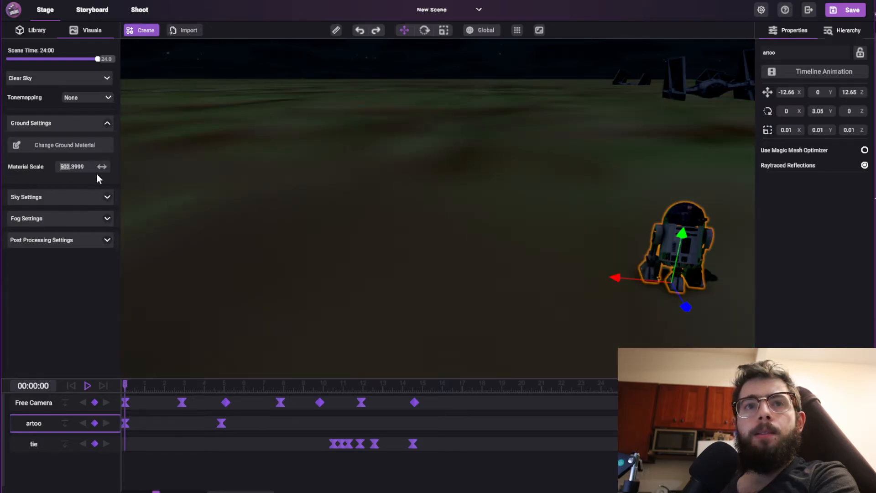
Set the ground's Material Scale to about 506.9 and frame an open stretch of the ground.
{"action": "left_click_drag", "start_coordinate": [97, 174], "coordinate": [110, 169]}
{"action": "right_click_drag", "start_coordinate": [511, 227], "coordinate": [341, 228]}
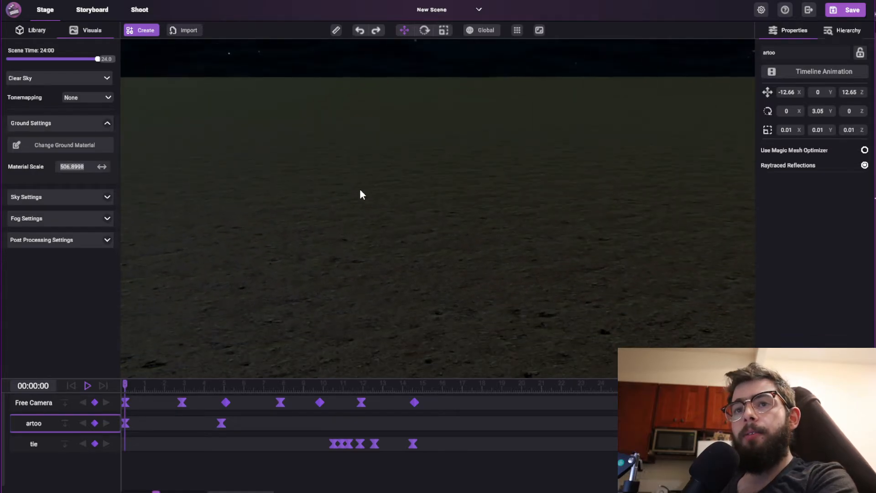
{"action": "right_click_drag", "start_coordinate": [359, 194], "coordinate": [363, 215]}
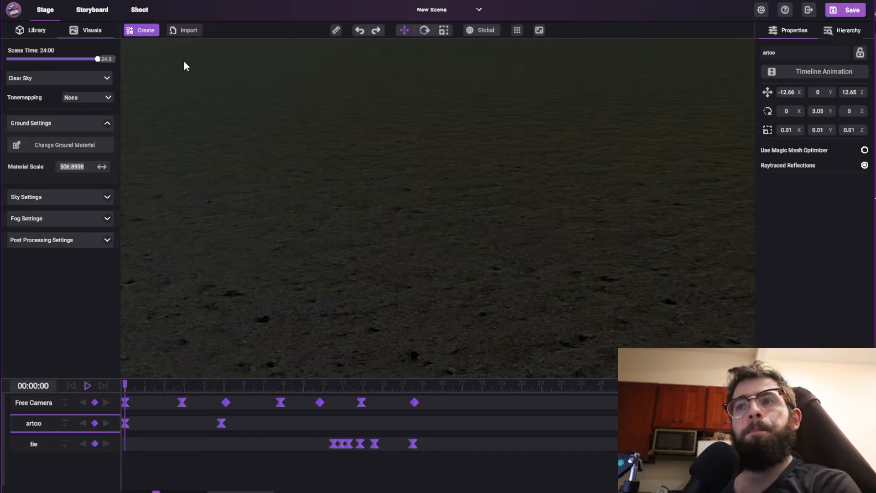
Add a panel light raised to Y 0.67 above the ground, with Volumetric VFX on and a light temperature of 1500 K.
{"action": "left_click", "coordinate": [139, 31]}
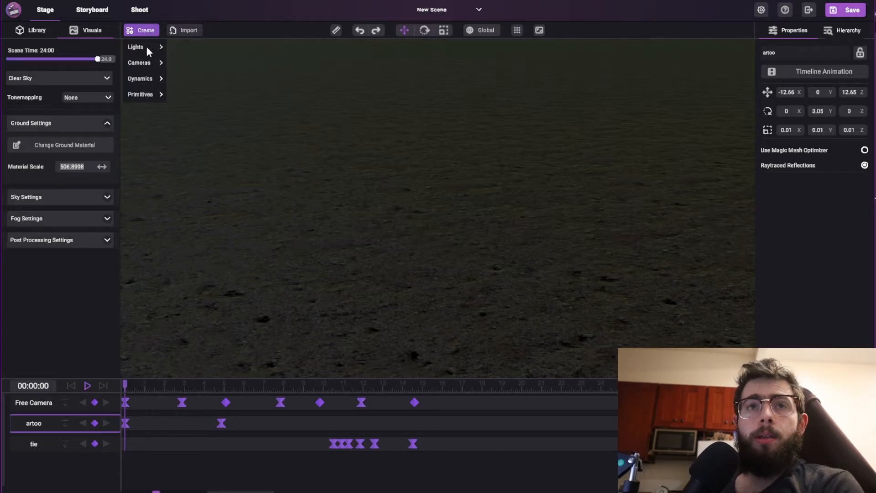
{"action": "mouse_move", "coordinate": [147, 47]}
{"action": "left_click", "coordinate": [200, 89]}
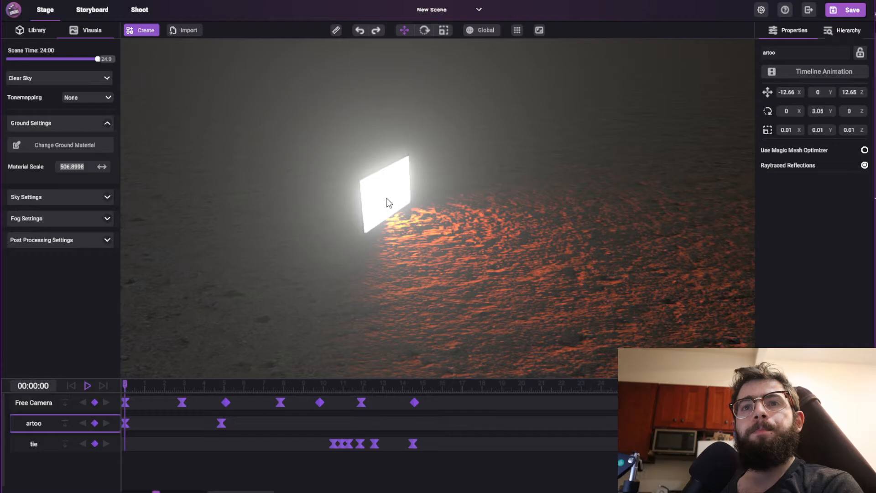
{"action": "left_click", "coordinate": [387, 199]}
{"action": "left_click_drag", "start_coordinate": [387, 182], "coordinate": [373, 75]}
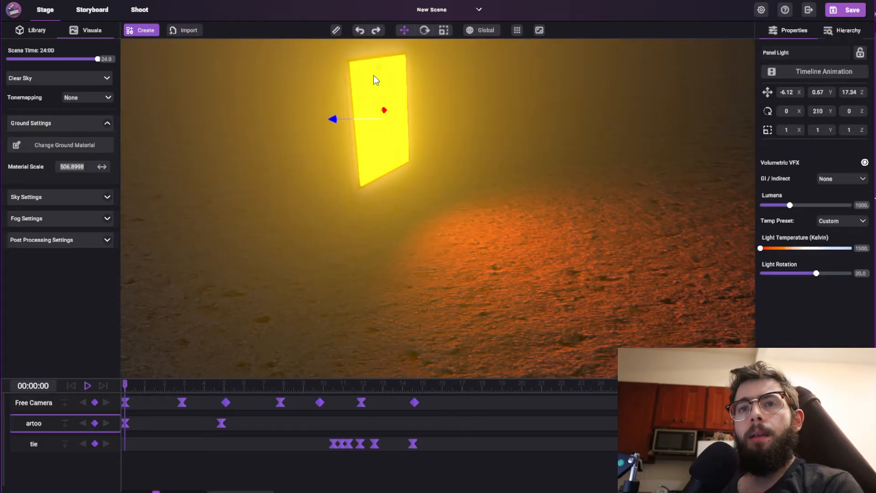
Set the post-processing Bloom to 0.0 and frame the patch of ground lit by the panel light.
{"action": "left_click", "coordinate": [108, 240]}
{"action": "left_click_drag", "start_coordinate": [38, 284], "coordinate": [9, 284]}
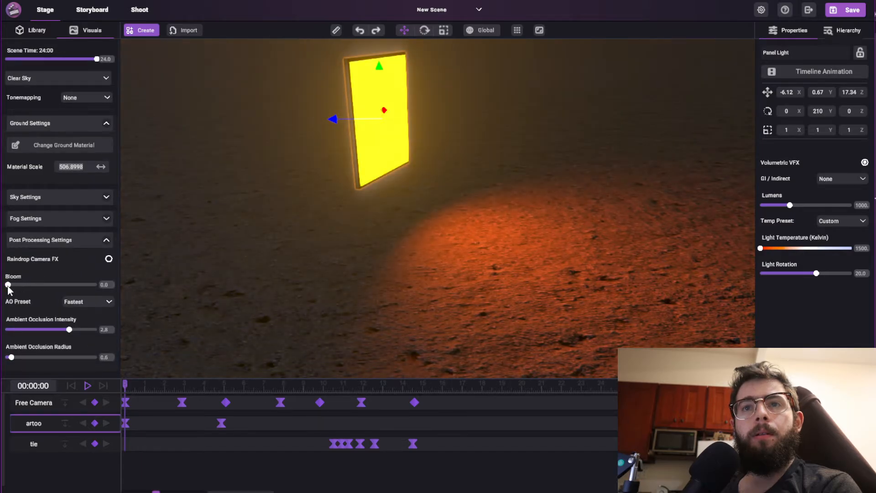
{"action": "right_click_drag", "start_coordinate": [297, 215], "coordinate": [348, 275]}
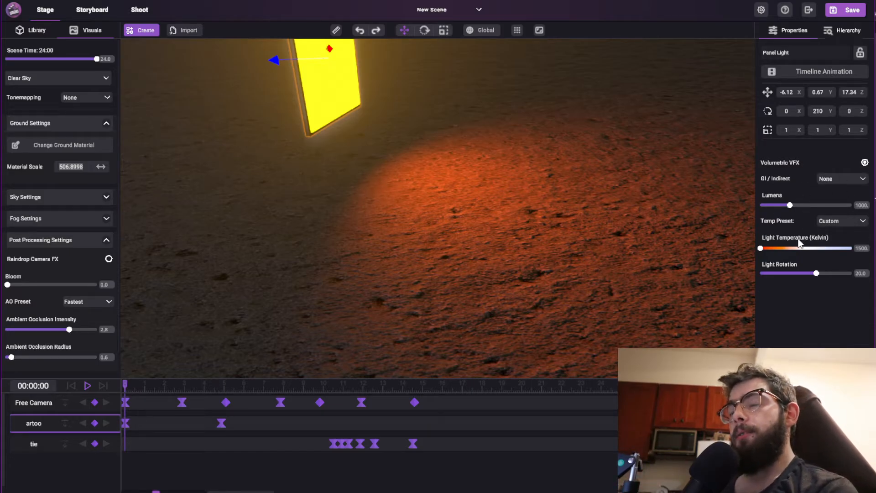
Try a panel light brightness of 438 lumens, then settle on 837.
{"action": "mouse_move", "coordinate": [799, 242]}
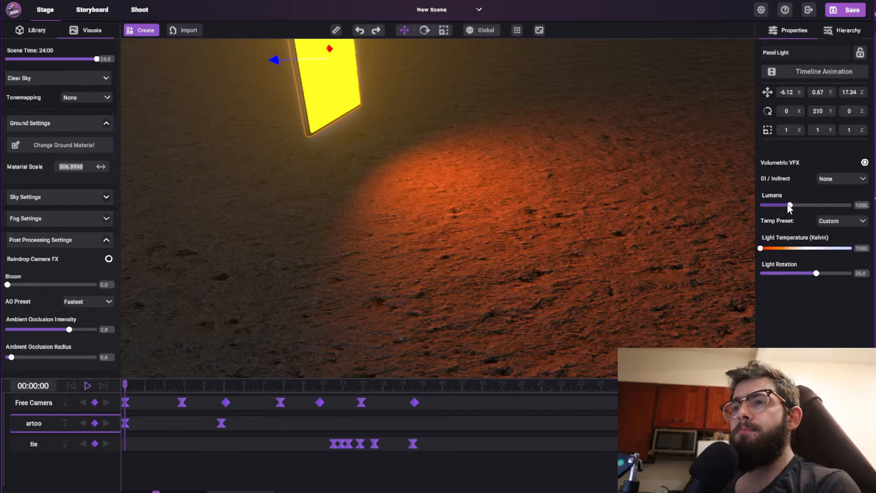
{"action": "left_click_drag", "start_coordinate": [790, 204], "coordinate": [776, 206]}
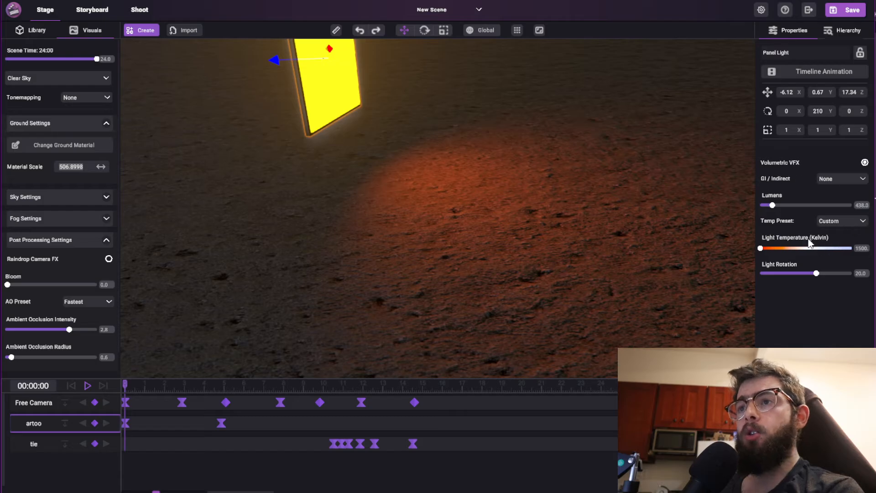
{"action": "left_click_drag", "start_coordinate": [771, 205], "coordinate": [786, 215]}
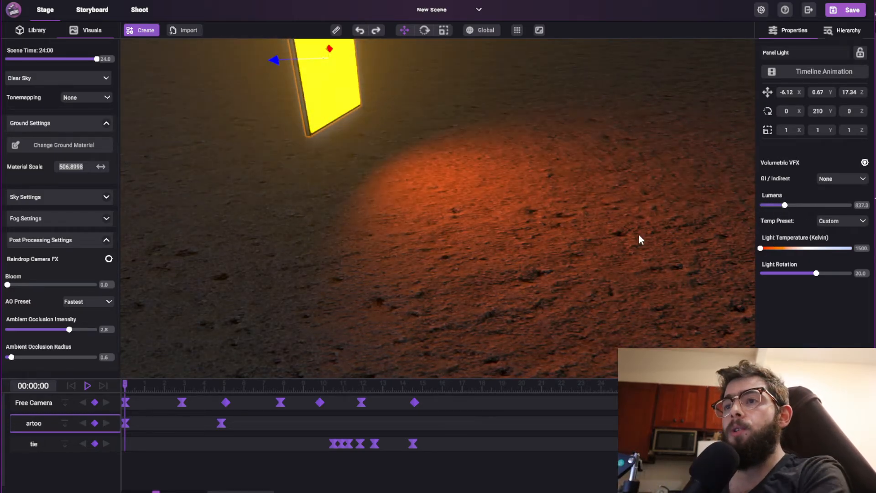
Try a brightness of about 1290 lumens and a light temperature of 8000 K on the panel light.
{"action": "right_click_drag", "start_coordinate": [639, 234], "coordinate": [668, 222]}
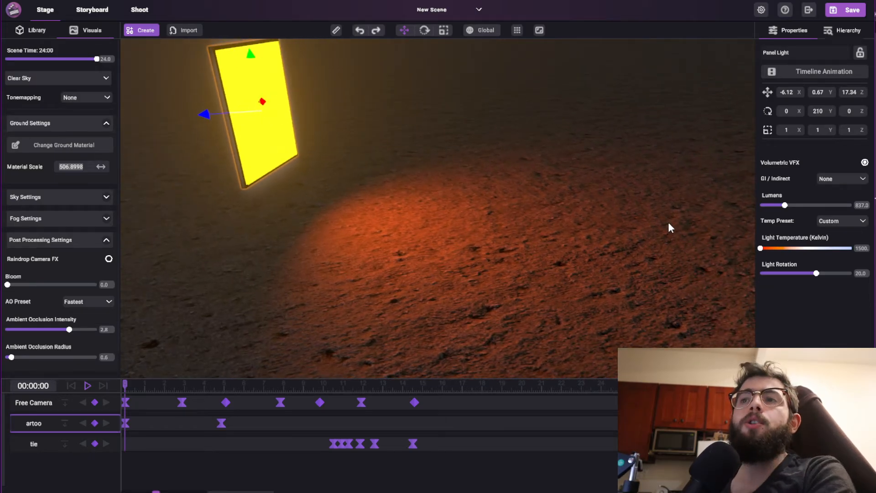
{"action": "scroll", "coordinate": [587, 188], "scroll_direction": "down", "scroll_amount": 4}
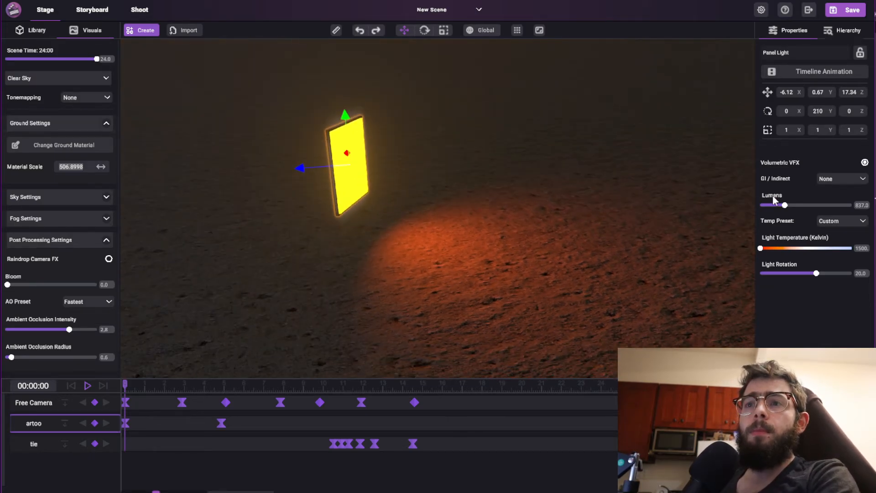
{"action": "mouse_move", "coordinate": [785, 206]}
{"action": "left_mouse_down"}
{"action": "mouse_move", "coordinate": [762, 206]}
{"action": "mouse_move", "coordinate": [798, 206]}
{"action": "left_mouse_up"}
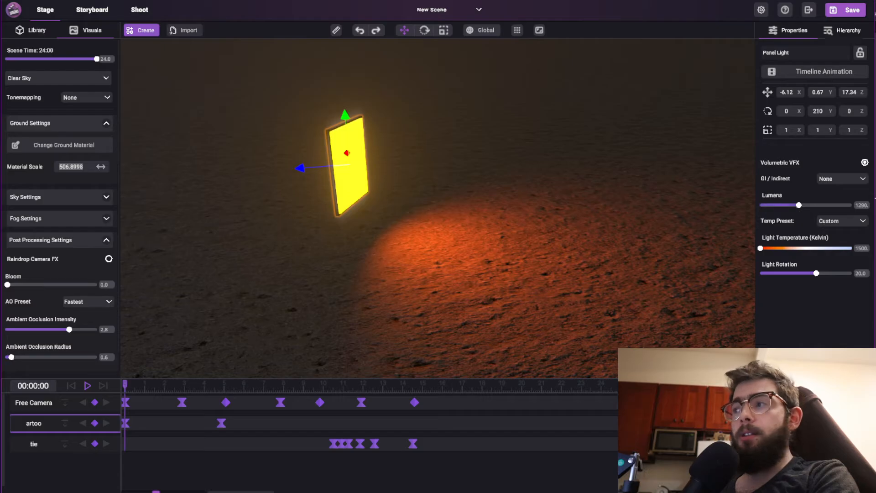
{"action": "scroll", "coordinate": [522, 202], "scroll_direction": "up", "scroll_amount": 2}
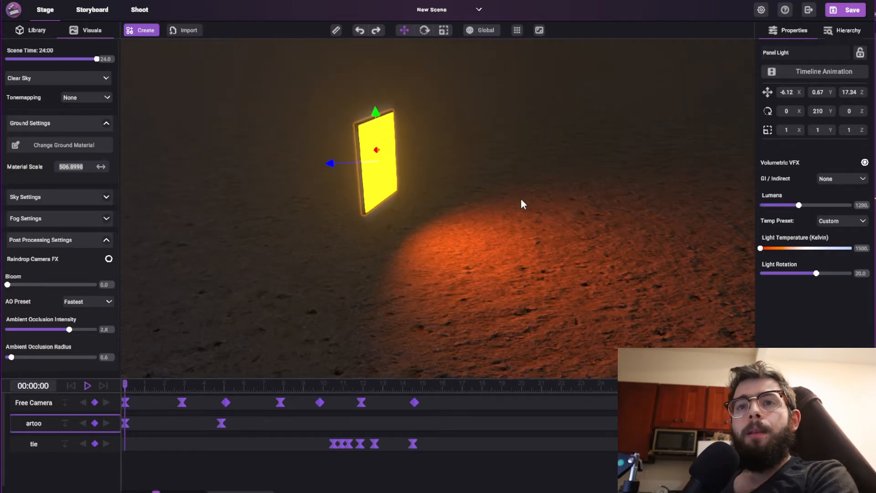
{"action": "left_click_drag", "start_coordinate": [761, 249], "coordinate": [831, 253]}
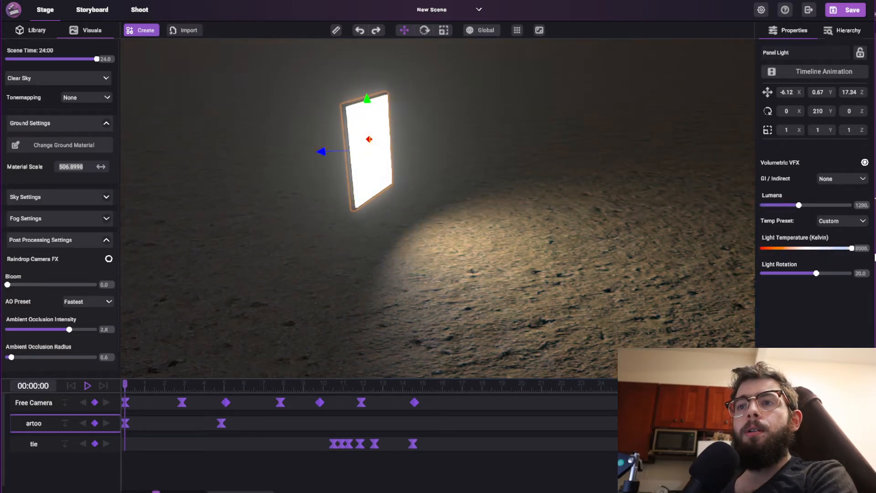
Try the Warm Metal Halide temperature preset on the panel light, then switch to Custom and raise its brightness to 2015 lumens.
{"action": "left_click", "coordinate": [825, 220]}
{"action": "scroll", "coordinate": [820, 253], "scroll_direction": "down", "scroll_amount": 1}
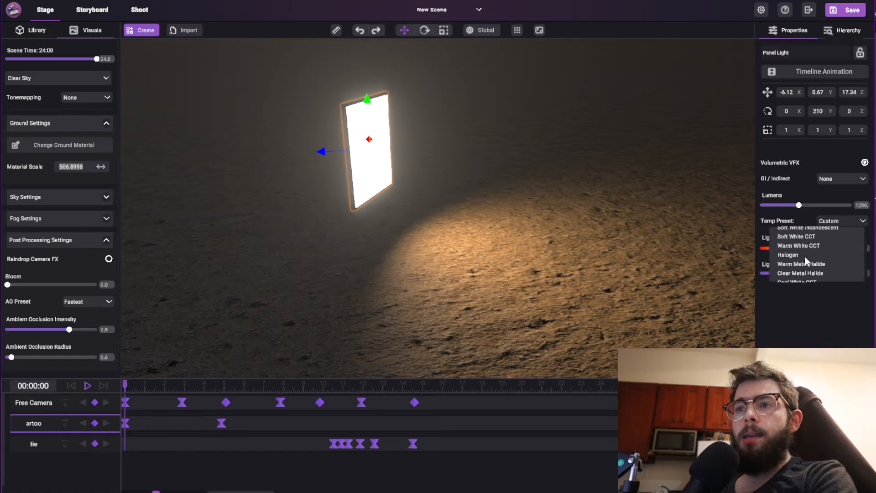
{"action": "left_click", "coordinate": [806, 270]}
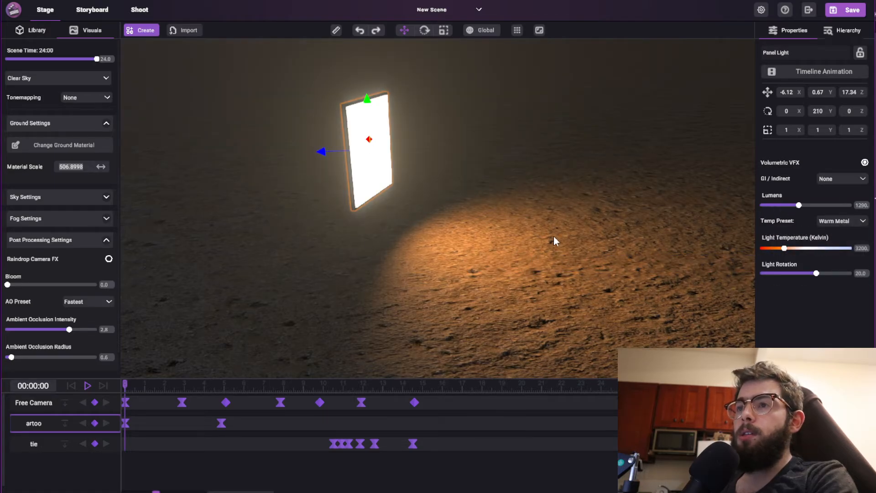
{"action": "mouse_move", "coordinate": [554, 236]}
{"action": "right_mouse_down"}
{"action": "mouse_move", "coordinate": [530, 242]}
{"action": "mouse_move", "coordinate": [555, 243]}
{"action": "right_mouse_up"}
{"action": "left_click", "coordinate": [858, 221]}
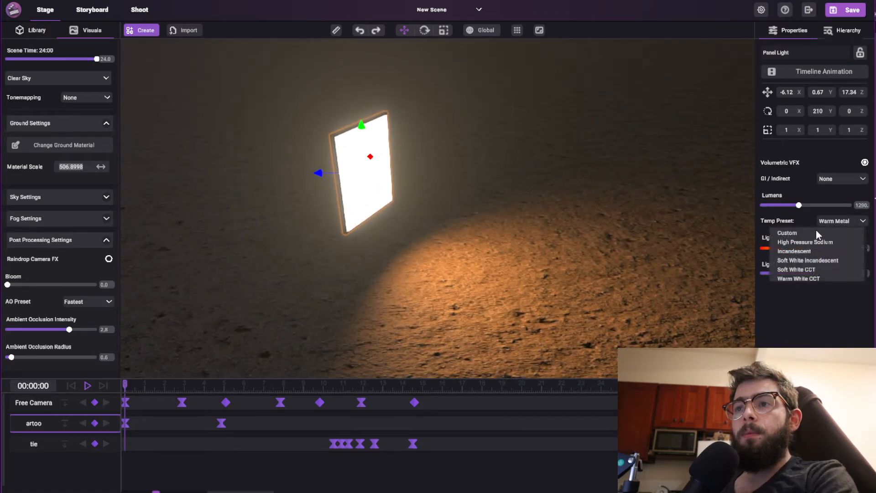
{"action": "left_click", "coordinate": [816, 233]}
{"action": "left_click_drag", "start_coordinate": [798, 205], "coordinate": [829, 205]}
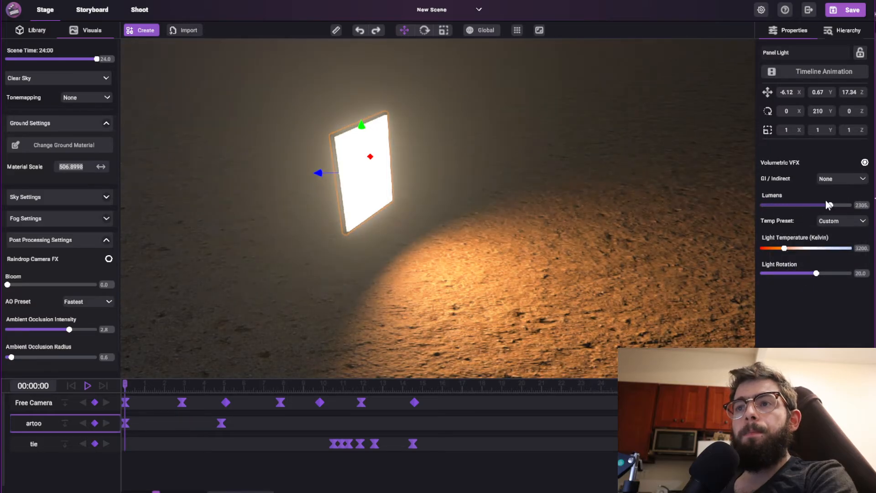
Try Multiplied GI as the panel light's indirect mode and lower its brightness to 764 lumens.
{"action": "left_click", "coordinate": [841, 178]}
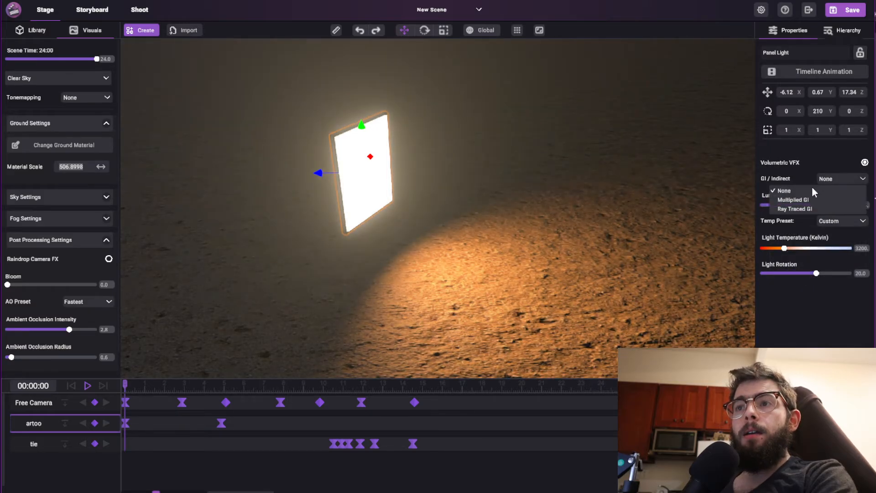
{"action": "left_click", "coordinate": [791, 200]}
{"action": "right_click_drag", "start_coordinate": [522, 215], "coordinate": [643, 243]}
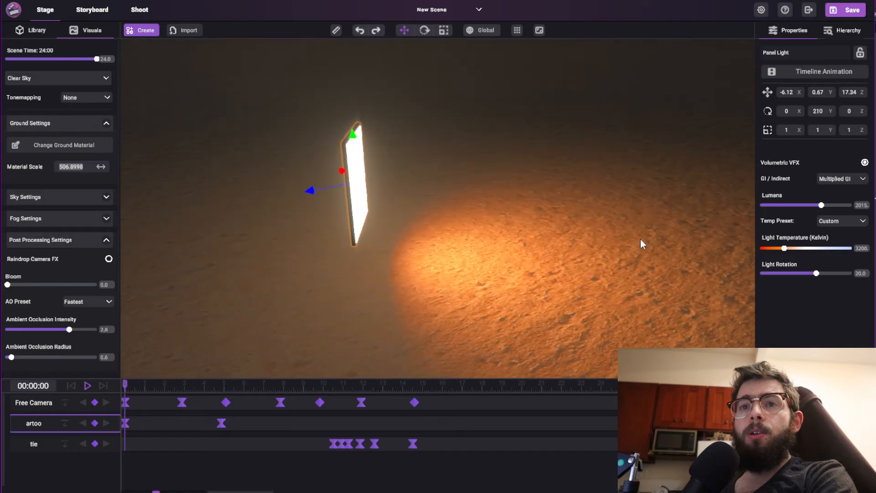
{"action": "left_click_drag", "start_coordinate": [821, 205], "coordinate": [782, 206]}
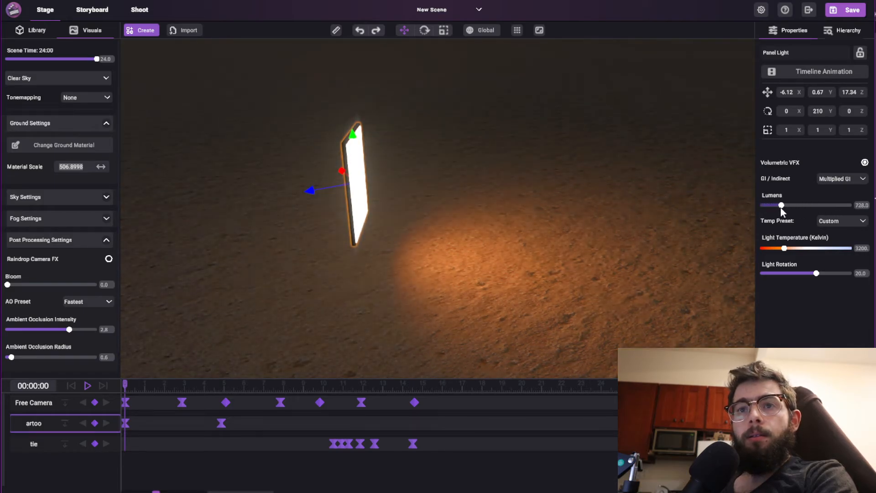
Try Ray Traced GI on the panel light at 1453 lumens and shift the light to X -6.69, Z 17.01.
{"action": "left_click", "coordinate": [841, 183]}
{"action": "left_click", "coordinate": [805, 208]}
{"action": "right_click_drag", "start_coordinate": [534, 197], "coordinate": [479, 199]}
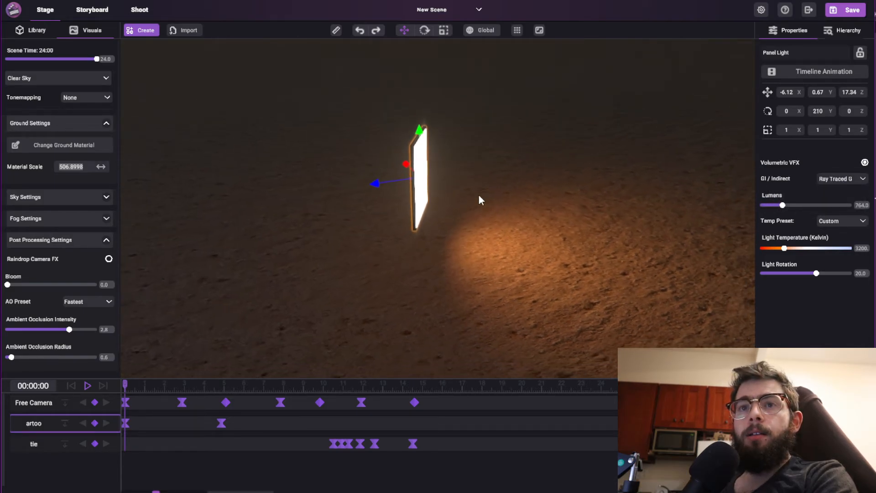
{"action": "left_click_drag", "start_coordinate": [783, 204], "coordinate": [803, 223]}
{"action": "right_click_drag", "start_coordinate": [594, 177], "coordinate": [445, 204], "text": "alt"}
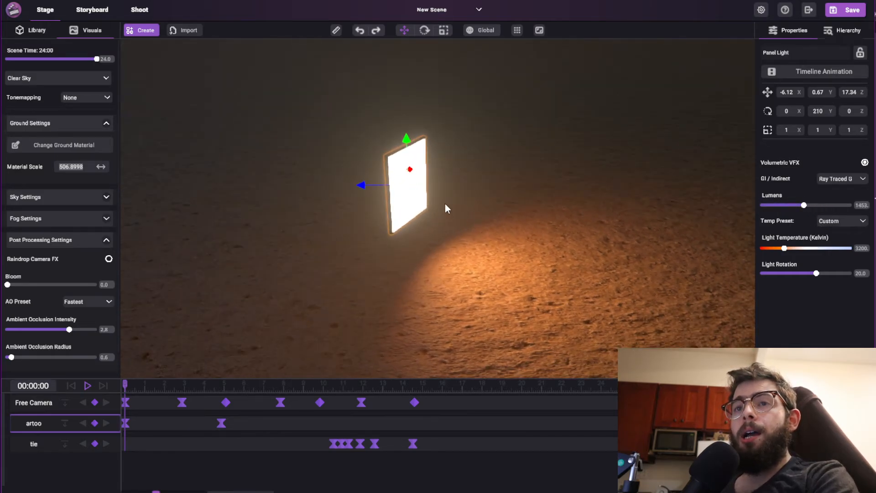
{"action": "left_click_drag", "start_coordinate": [412, 197], "coordinate": [441, 211]}
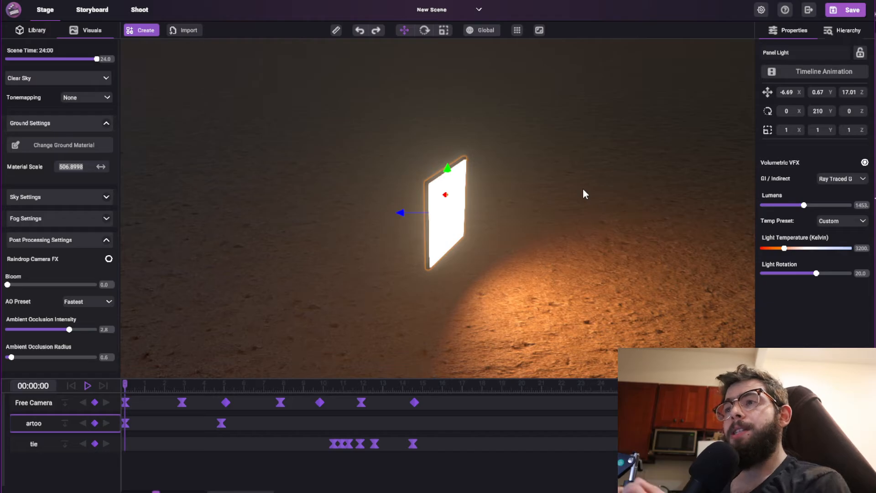
Delete the panel light and add a light bulb raised to Y 0.99 above the ground.
{"action": "key", "text": "Delete"}
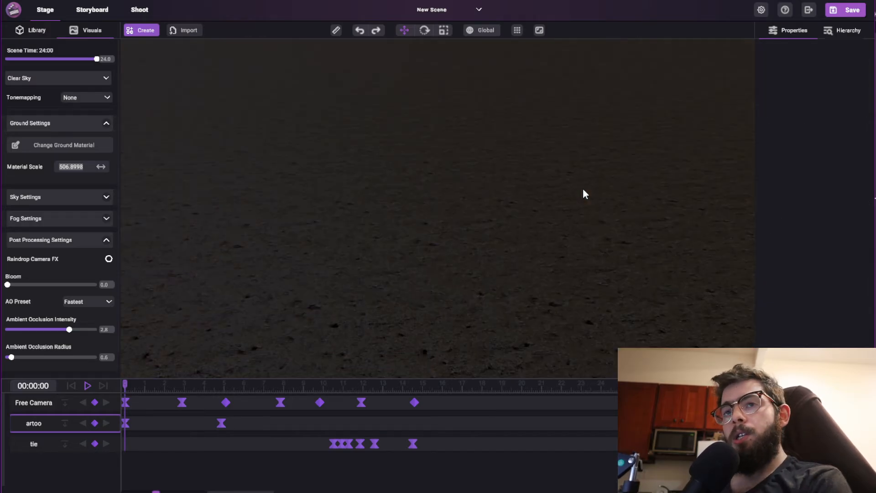
{"action": "left_click", "coordinate": [139, 30]}
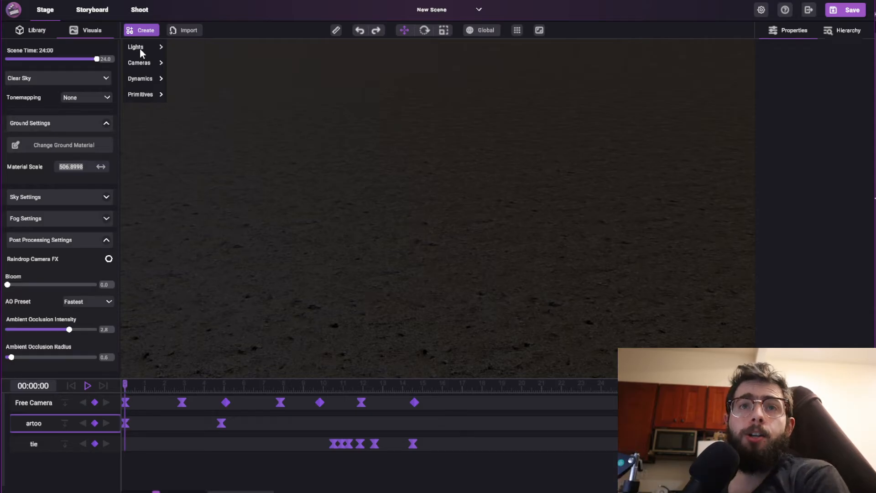
{"action": "left_click", "coordinate": [140, 48]}
{"action": "left_click", "coordinate": [191, 77]}
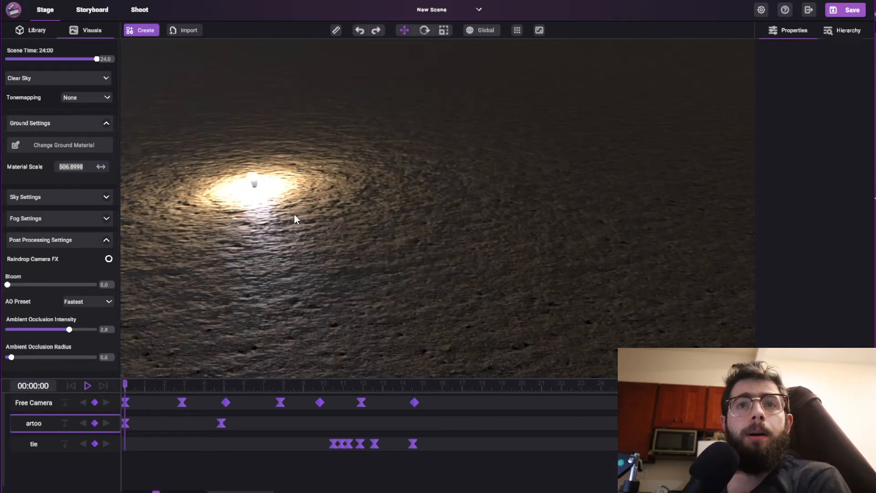
{"action": "left_click", "coordinate": [497, 263]}
{"action": "left_click_drag", "start_coordinate": [498, 229], "coordinate": [508, 117]}
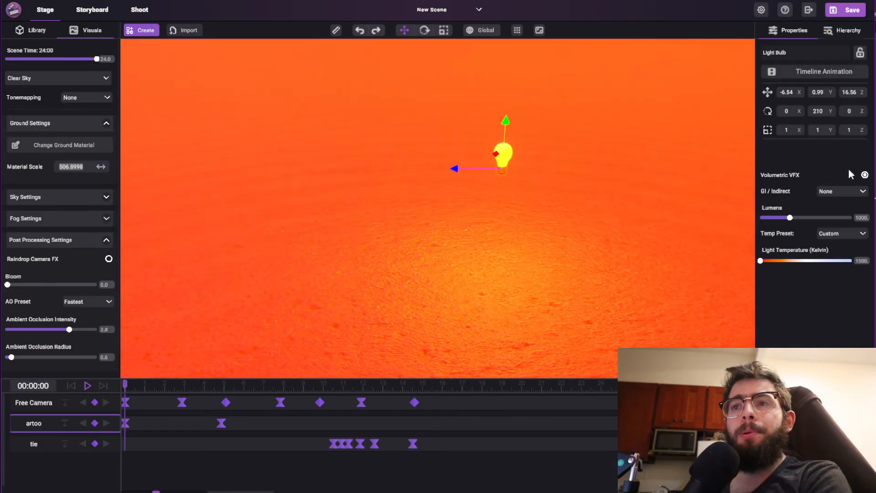
Turn off the light bulb's Volumetric VFX, set its brightness to 909 lumens and raise it to Y 1.78.
{"action": "left_click", "coordinate": [865, 176]}
{"action": "left_click_drag", "start_coordinate": [790, 218], "coordinate": [787, 218]}
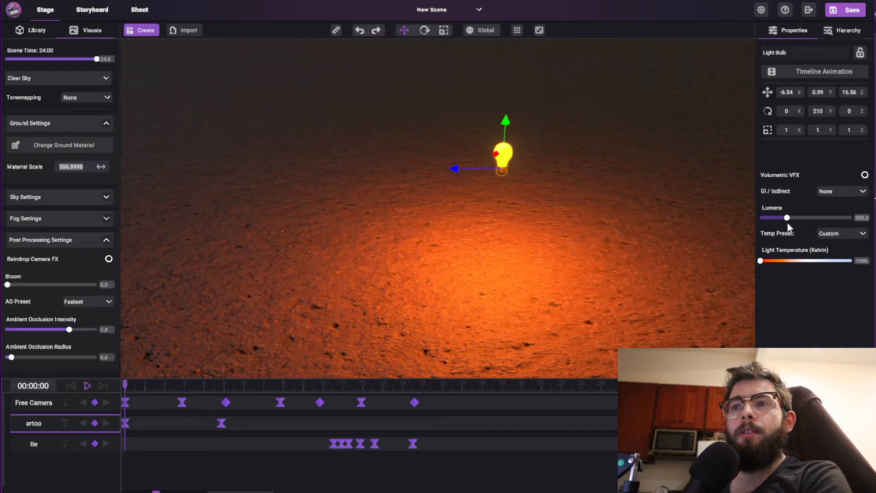
{"action": "left_click_drag", "start_coordinate": [505, 118], "coordinate": [510, 42]}
{"action": "scroll", "coordinate": [499, 163], "scroll_direction": "down", "scroll_amount": 5}
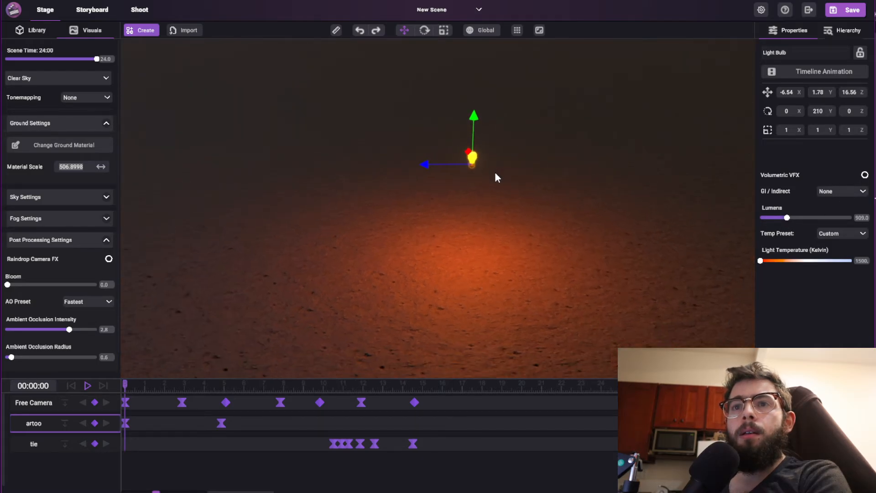
Set the light bulb's indirect mode to Ray Traced GI.
{"action": "left_click", "coordinate": [823, 190]}
{"action": "left_click", "coordinate": [817, 221]}
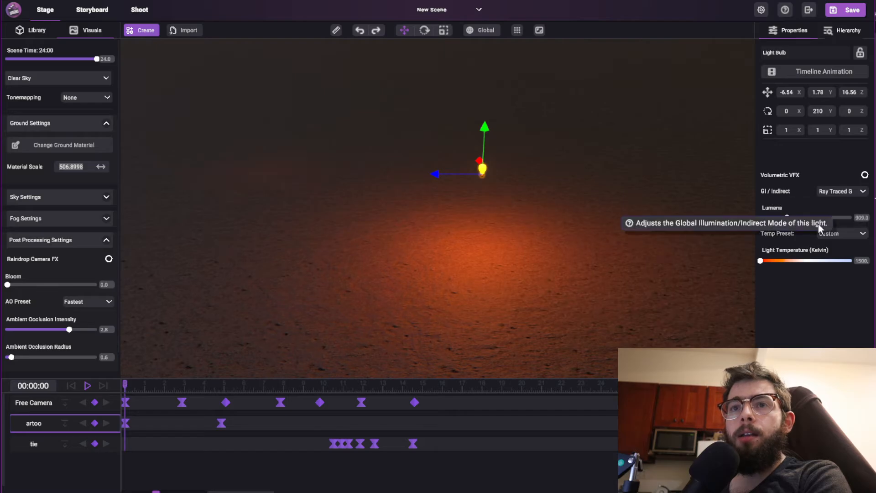
{"action": "right_click_drag", "start_coordinate": [296, 238], "coordinate": [259, 252]}
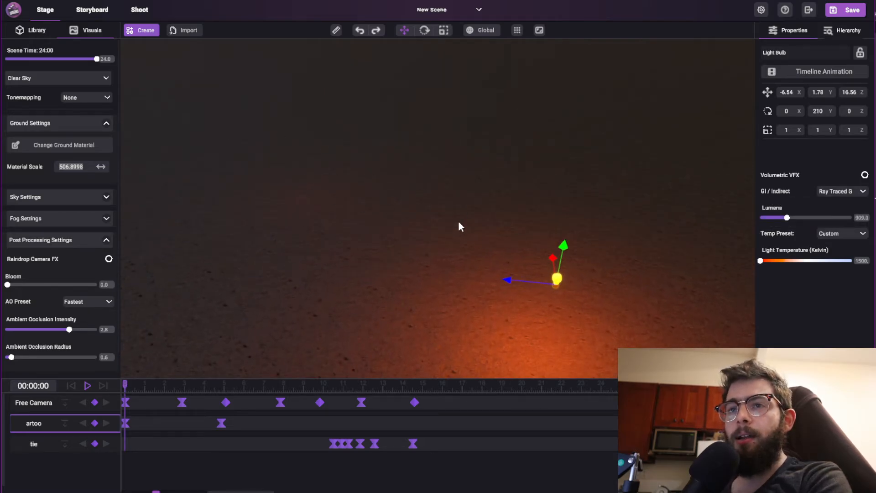
Move the light bulb to X -3.96, Z 14.37 and set its light temperature to about 3697 K.
{"action": "right_click_drag", "start_coordinate": [459, 223], "coordinate": [483, 222]}
{"action": "left_click_drag", "start_coordinate": [510, 274], "coordinate": [597, 211]}
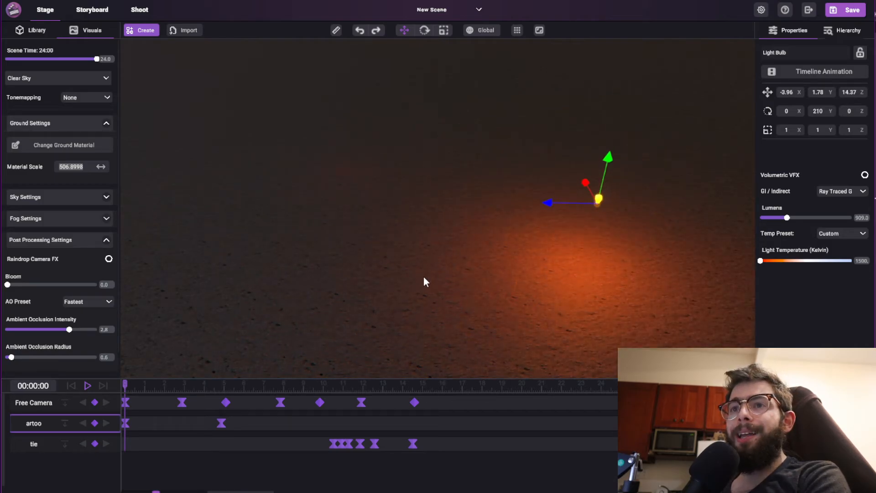
{"action": "right_click_drag", "start_coordinate": [424, 277], "coordinate": [565, 247]}
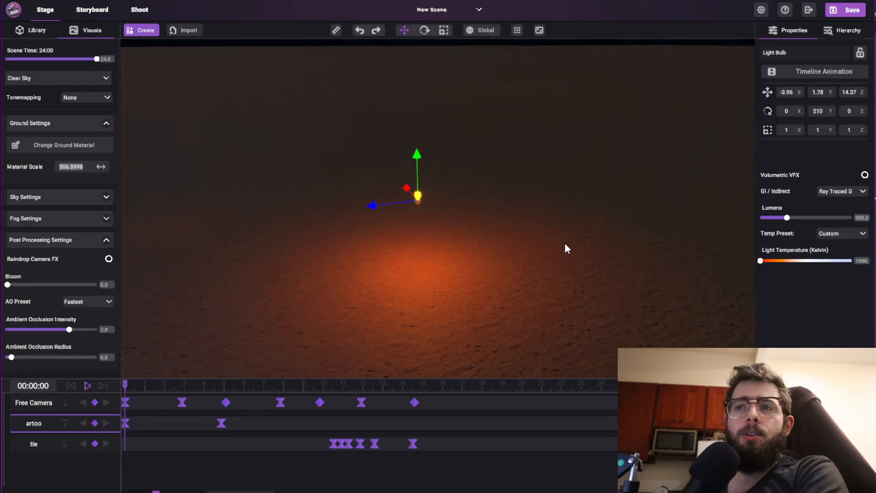
{"action": "left_click_drag", "start_coordinate": [761, 262], "coordinate": [791, 260]}
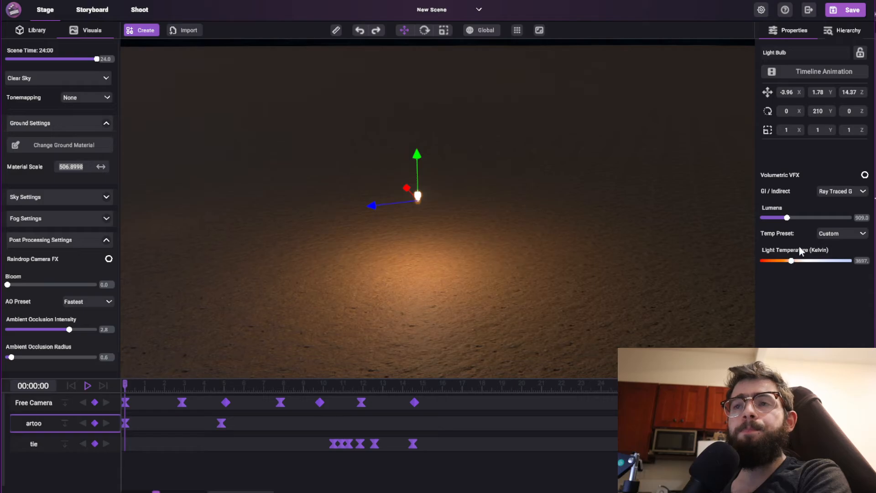
Import cave.gltf into the static objects library at a file scale of 1.
{"action": "left_click", "coordinate": [31, 30]}
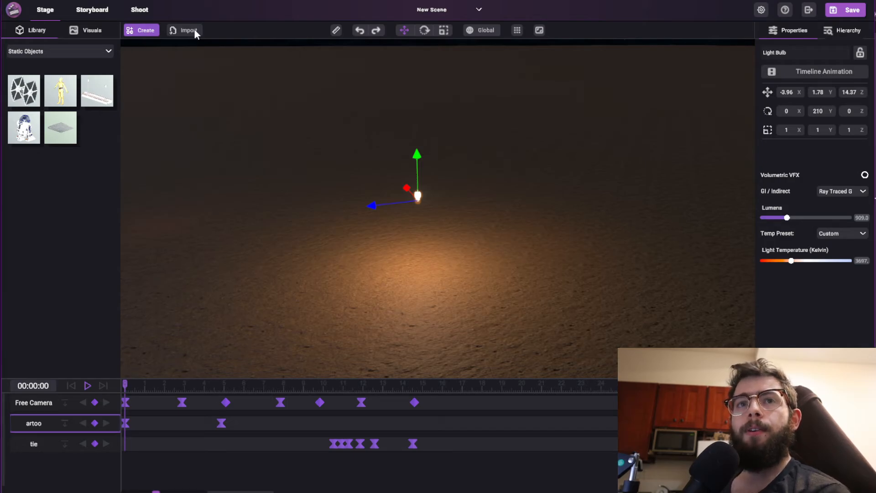
{"action": "left_click", "coordinate": [188, 63]}
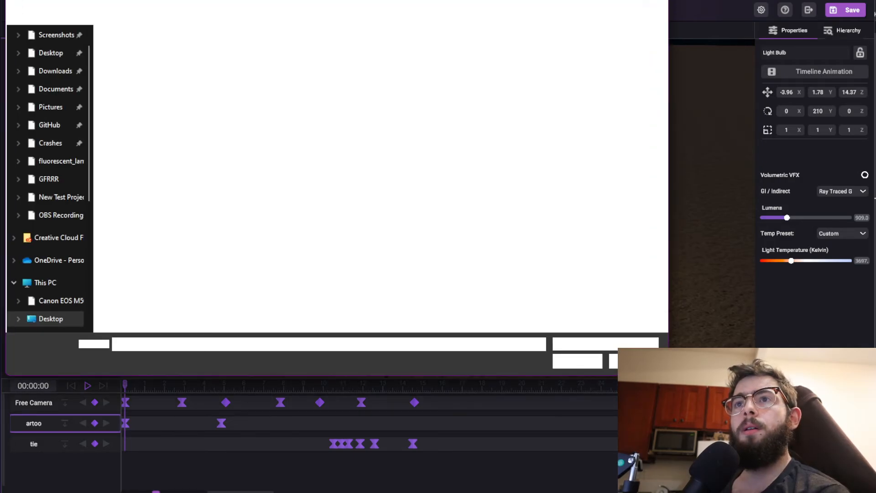
{"action": "left_click_drag", "start_coordinate": [547, 0], "coordinate": [875, 112]}
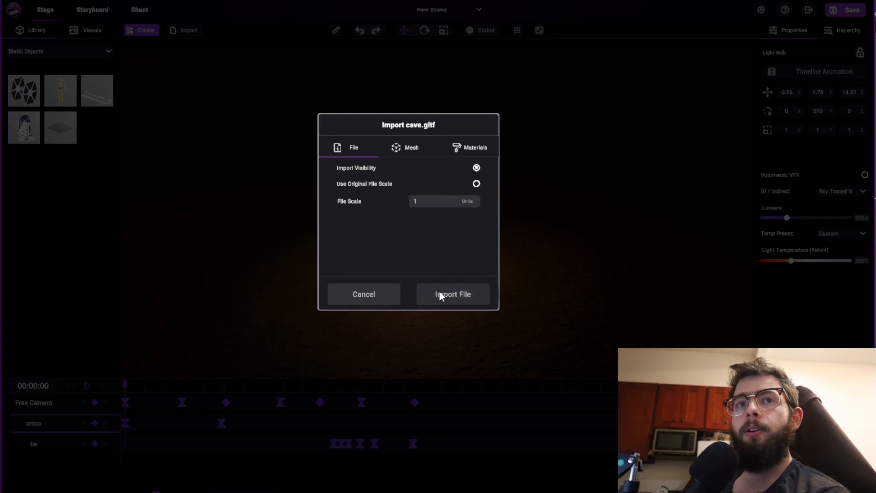
{"action": "left_click", "coordinate": [440, 294]}
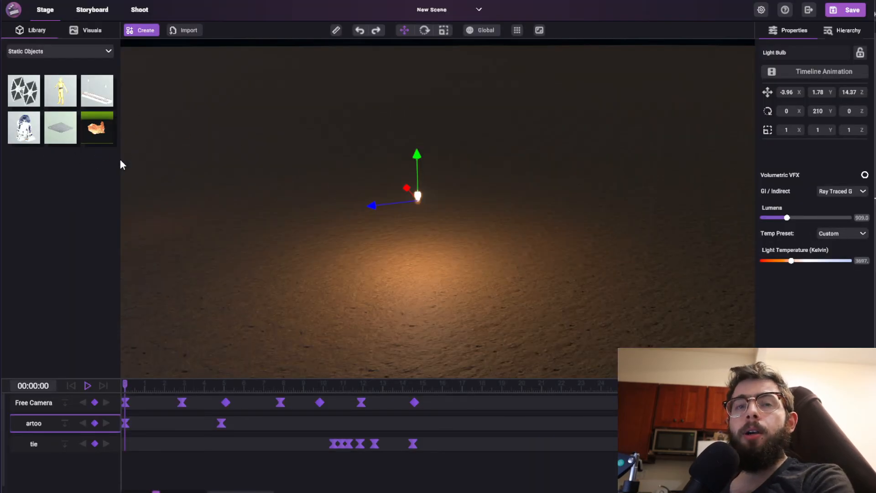
Place the cave model in the scene at X 12.85, Z 13.62 and raise it to Y 5.39.
{"action": "right_click_drag", "start_coordinate": [328, 193], "coordinate": [144, 195]}
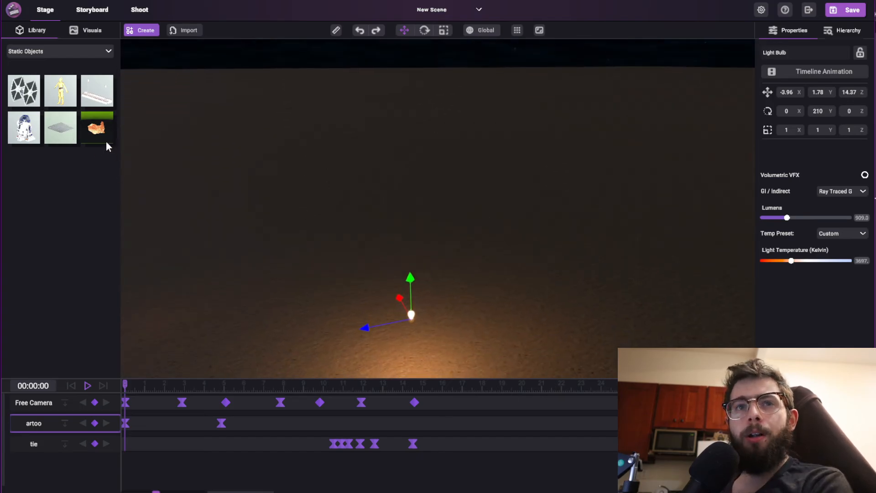
{"action": "left_click_drag", "start_coordinate": [99, 136], "coordinate": [342, 196]}
{"action": "right_click_drag", "start_coordinate": [578, 139], "coordinate": [243, 210]}
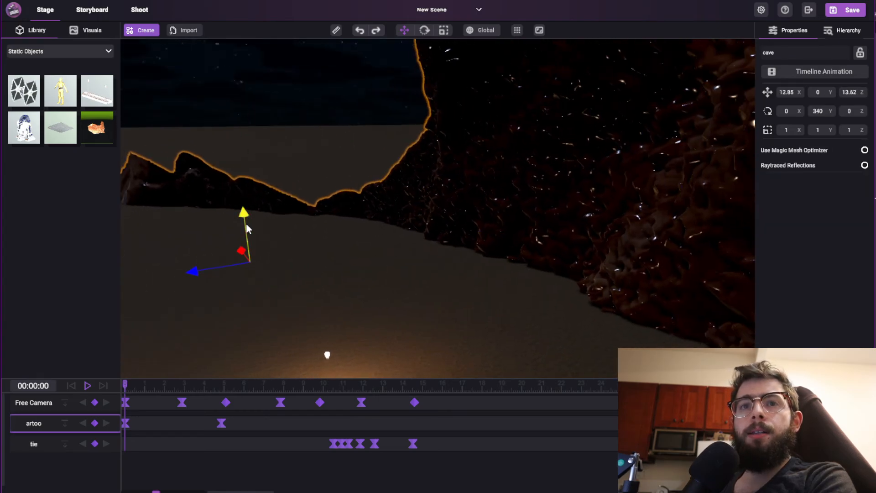
{"action": "left_click_drag", "start_coordinate": [246, 222], "coordinate": [248, 144]}
Scale the cave uniformly to 0.39 and rotate it to 284.09 degrees about the Y axis.
{"action": "key", "text": "e"}
{"action": "key", "text": "r"}
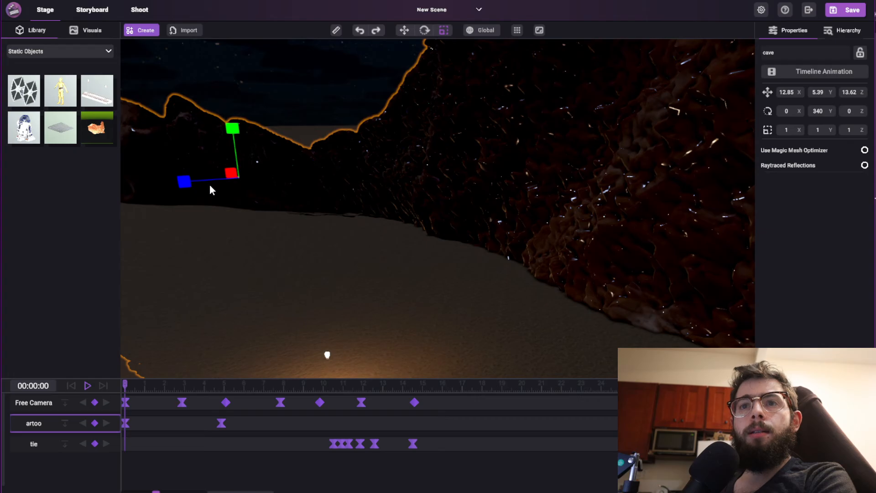
{"action": "left_click_drag", "start_coordinate": [210, 184], "coordinate": [294, 182]}
{"action": "key", "text": "w"}
{"action": "key", "text": "e"}
{"action": "right_click_drag", "start_coordinate": [295, 182], "coordinate": [220, 166]}
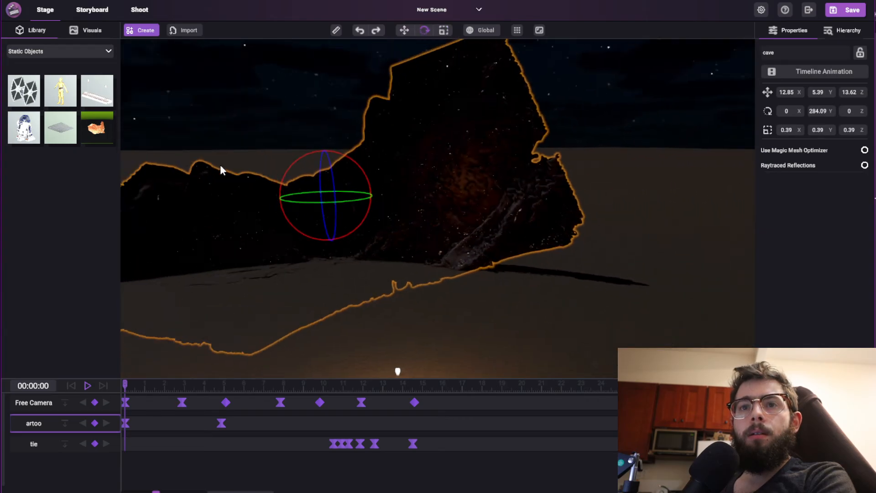
Set the scene time to 9:00 so the stage is lit by daylight.
{"action": "left_click", "coordinate": [86, 30]}
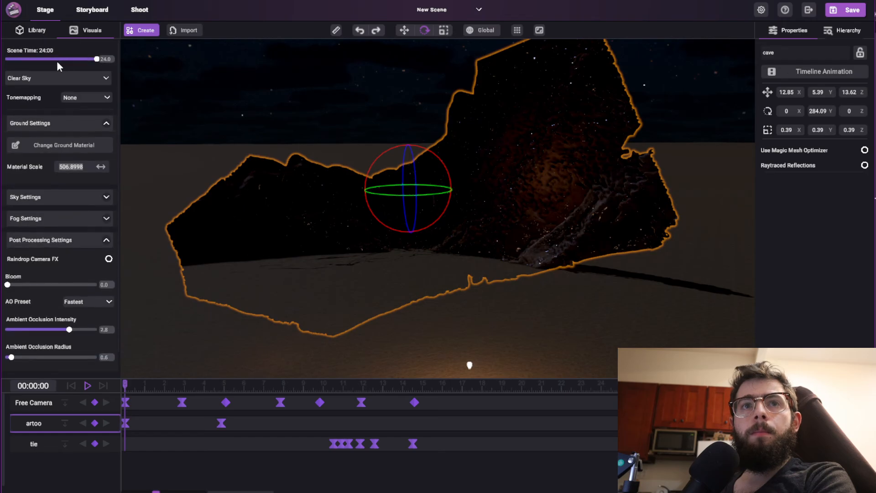
{"action": "left_click_drag", "start_coordinate": [57, 62], "coordinate": [39, 61]}
Tilt the cave model to a rotation of X 1.63, Y 283.68, Z 14.56 and lower it to Y 5.25.
{"action": "key", "text": "w"}
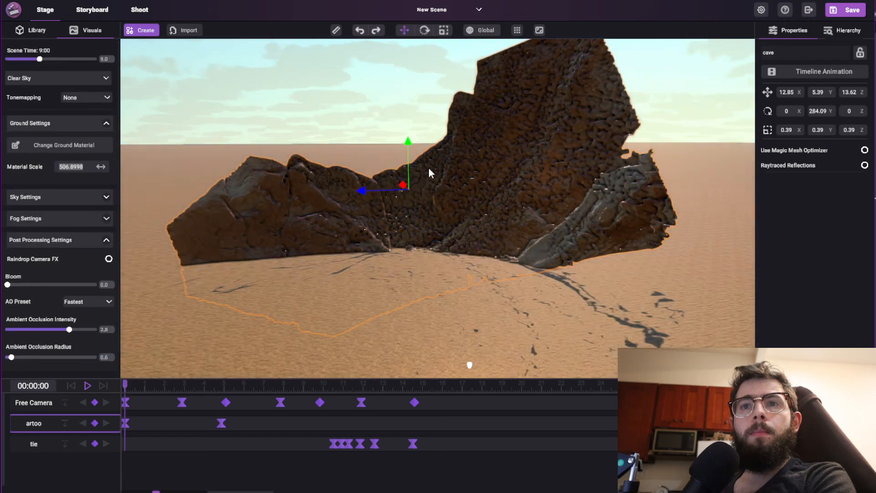
{"action": "key", "text": "e"}
{"action": "left_click_drag", "start_coordinate": [439, 158], "coordinate": [447, 174]}
{"action": "middle_click_drag", "start_coordinate": [419, 185], "coordinate": [747, 189]}
{"action": "middle_click_drag", "start_coordinate": [558, 172], "coordinate": [429, 192]}
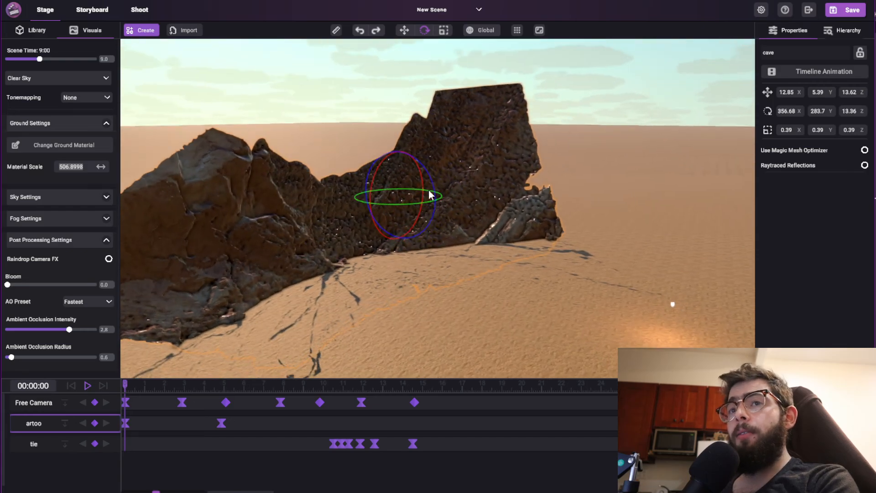
{"action": "key", "text": "w"}
{"action": "left_click_drag", "start_coordinate": [396, 160], "coordinate": [428, 183]}
{"action": "key", "text": "e"}
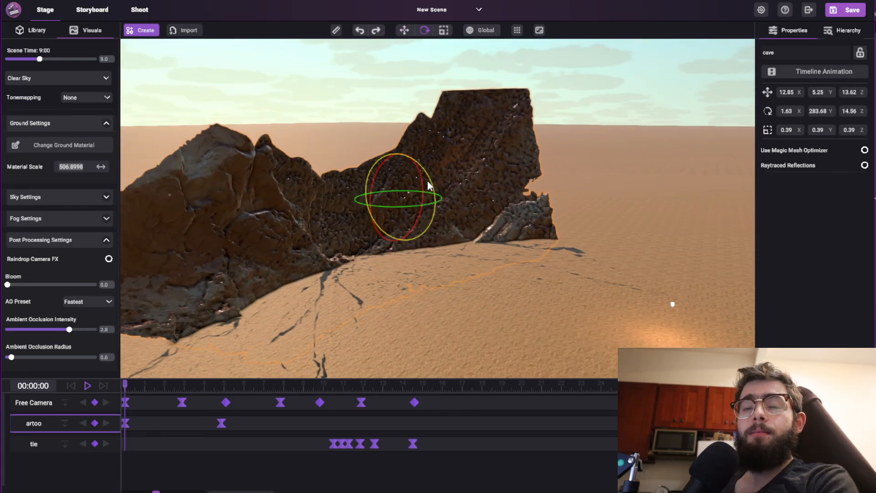
Raise the tilted cave model to Y 6.64 above the desert ground.
{"action": "right_click_drag", "start_coordinate": [505, 194], "coordinate": [552, 251]}
{"action": "key", "text": "w"}
{"action": "key", "text": "s"}
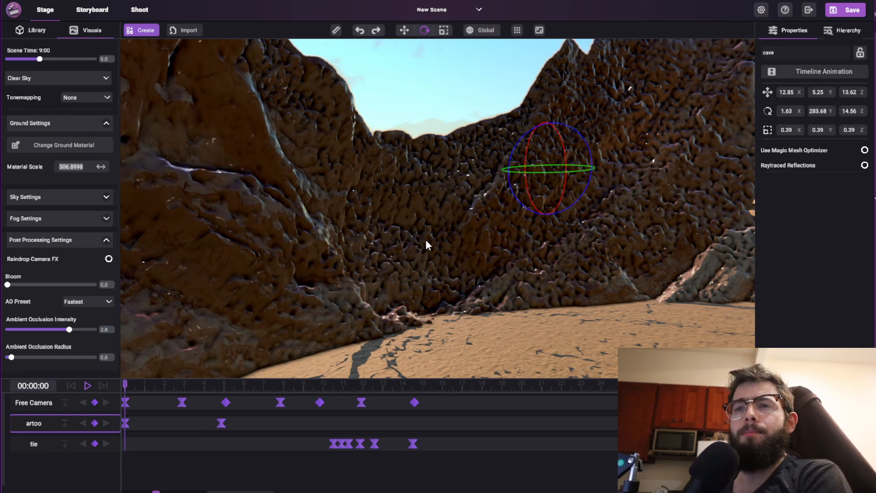
{"action": "right_click_drag", "start_coordinate": [564, 246], "coordinate": [510, 264]}
{"action": "key", "text": "s"}
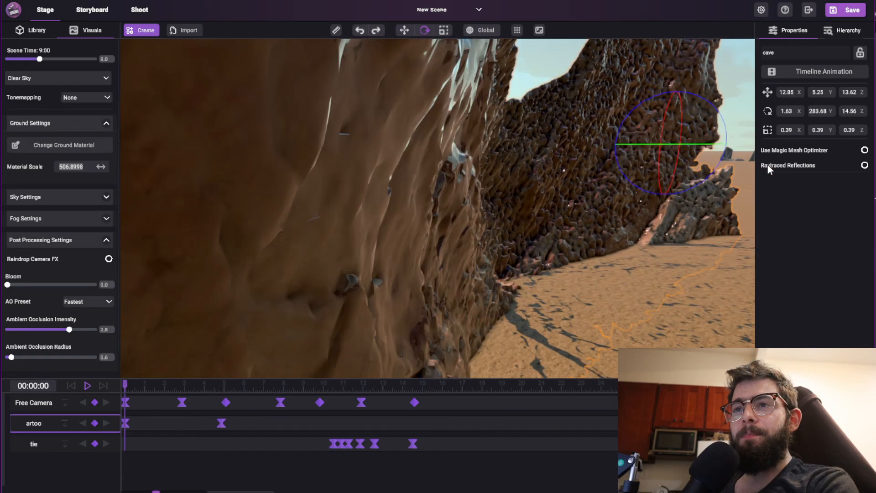
{"action": "right_click_drag", "start_coordinate": [767, 167], "coordinate": [556, 145]}
{"action": "key", "text": "w"}
{"action": "left_click_drag", "start_coordinate": [556, 145], "coordinate": [565, 105]}
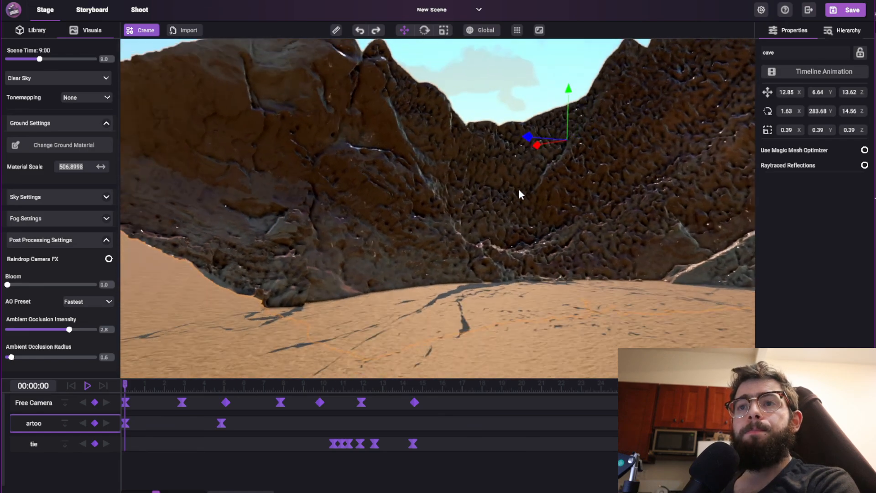
{"action": "right_click_drag", "start_coordinate": [518, 194], "coordinate": [746, 220]}
{"action": "key", "text": "d"}
{"action": "key", "text": "e"}
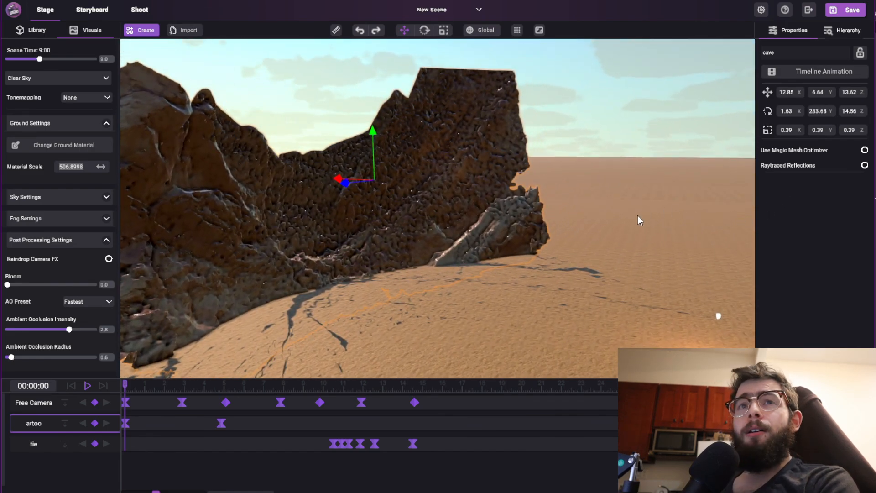